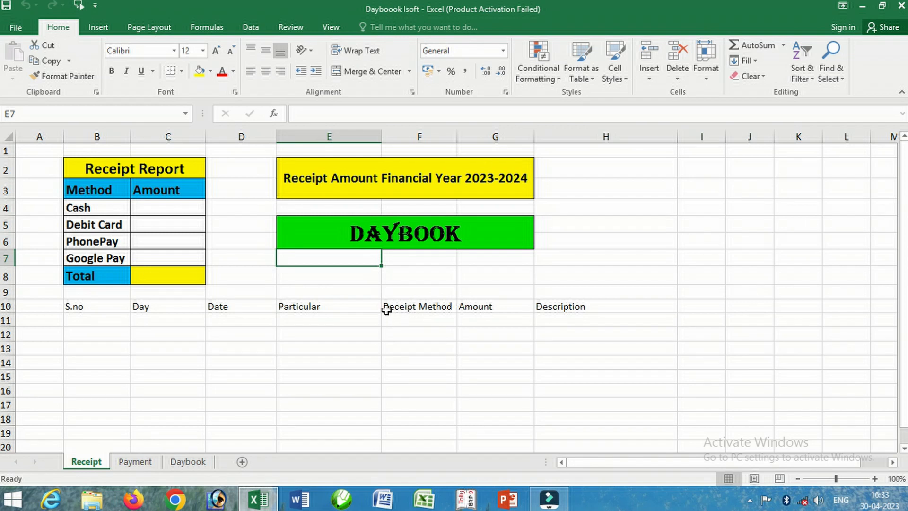
# Look through the Receipt, Payment and Daybook sheets to review the workbook's layout.
pyautogui.scroll(-1, 327, 325)
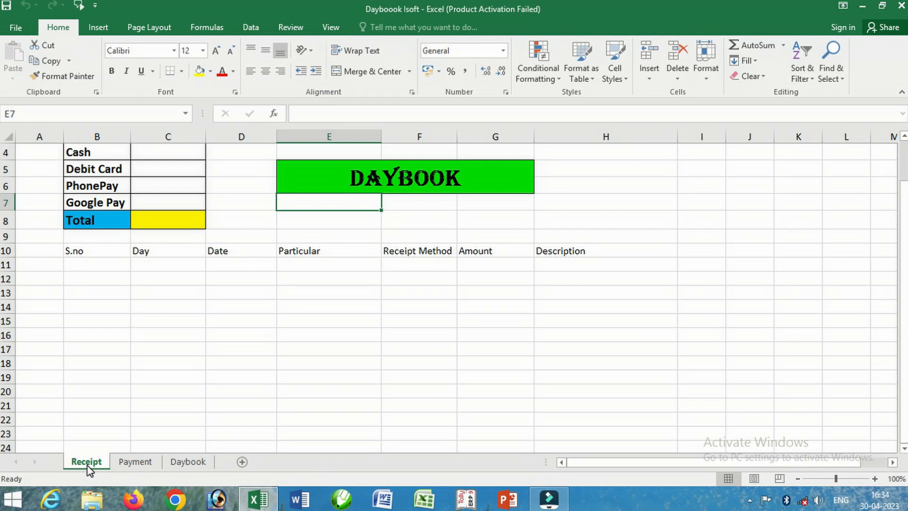
pyautogui.click(135, 462)
pyautogui.click(191, 462)
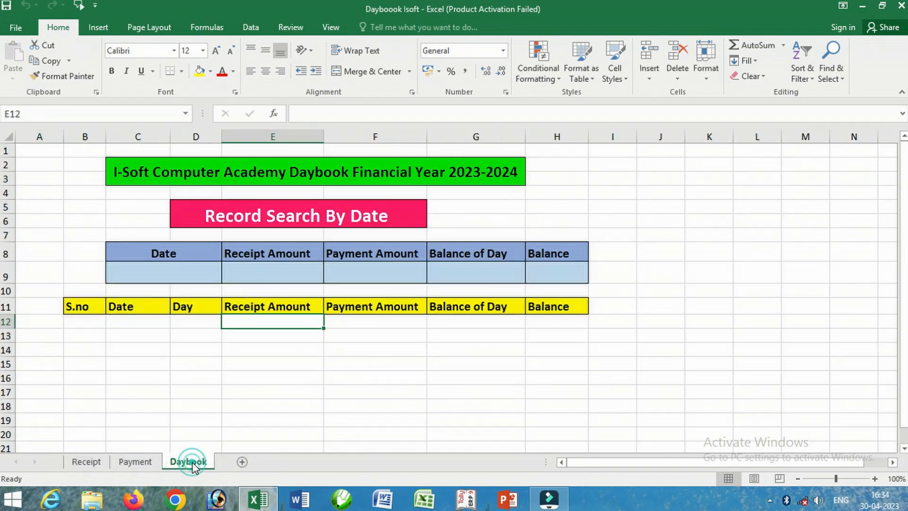
pyautogui.click(89, 463)
pyautogui.click(126, 463)
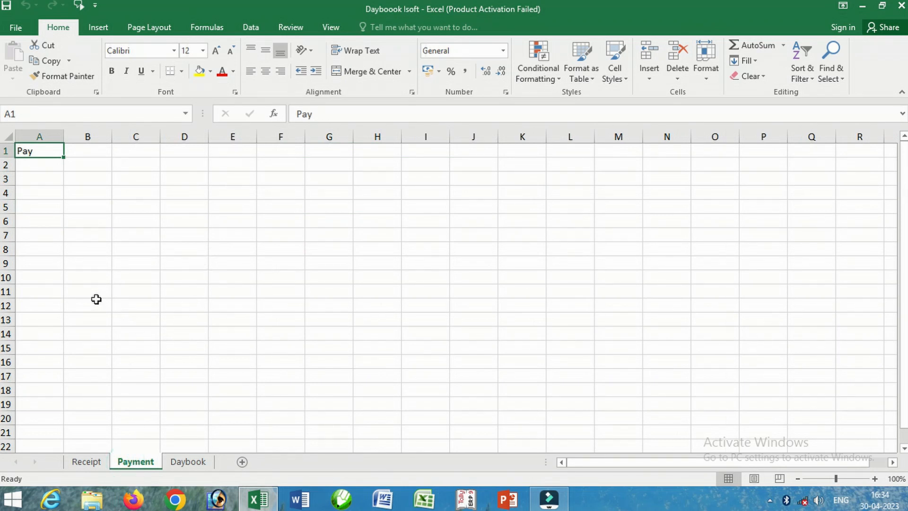
pyautogui.click(92, 463)
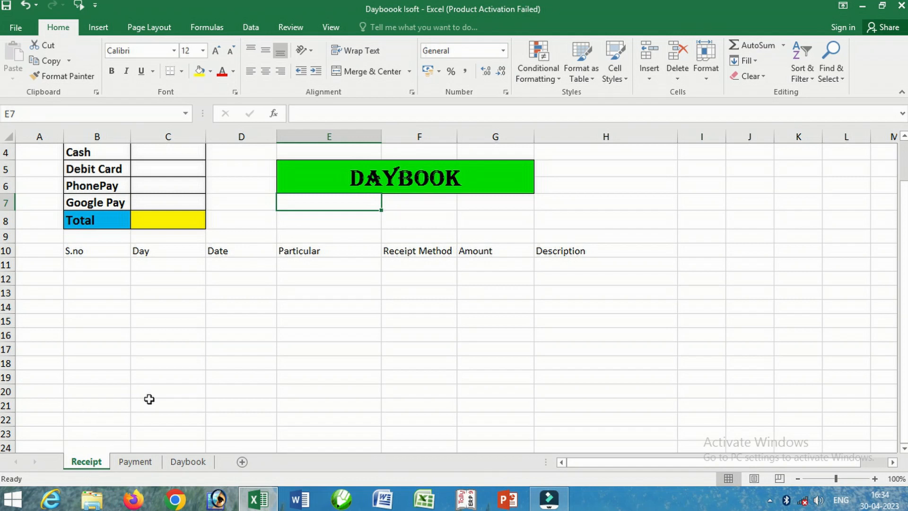
# Examine the Receipt sheet's column headings in row 10, from S.no to Description.
pyautogui.scroll(1, 149, 399)
pyautogui.click(87, 308)
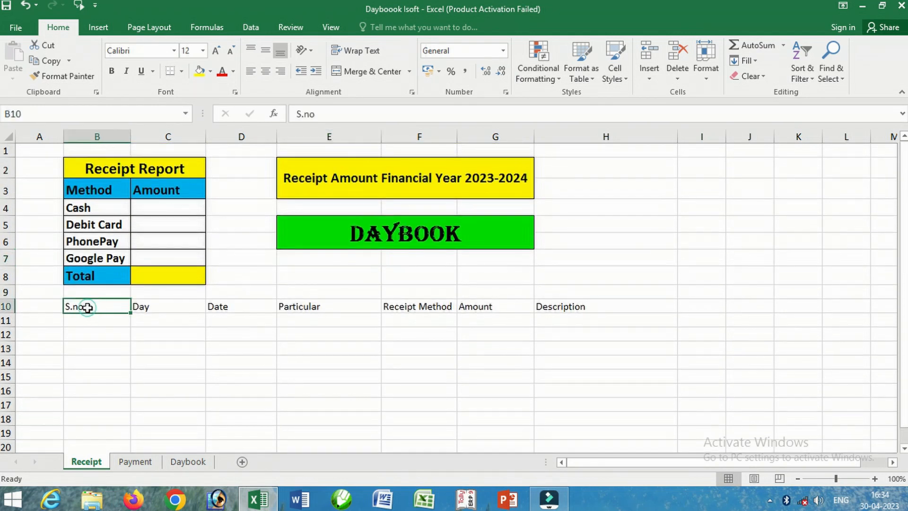
pyautogui.click(163, 310)
pyautogui.click(235, 307)
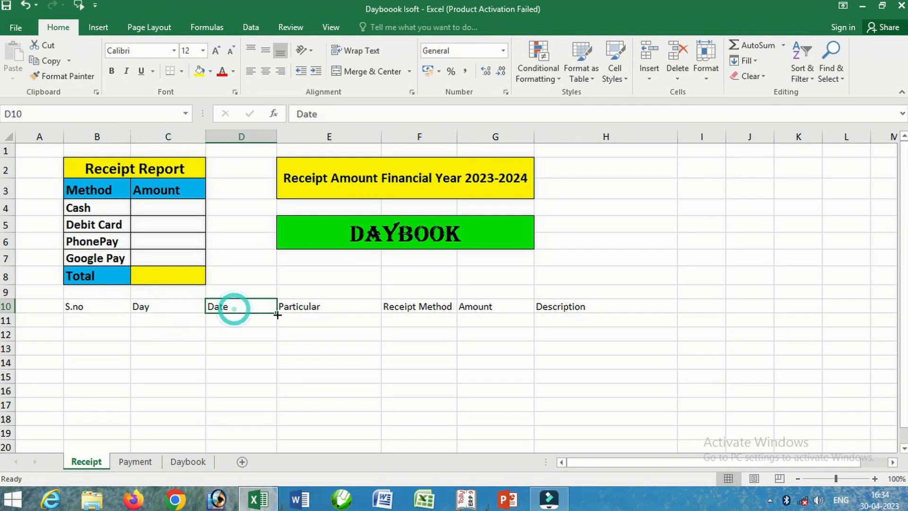
pyautogui.click(313, 308)
pyautogui.click(407, 310)
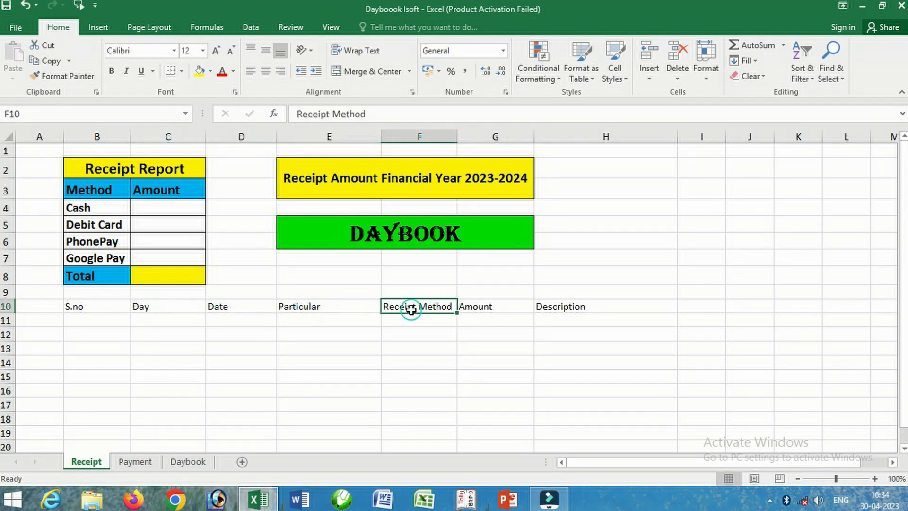
pyautogui.click(503, 308)
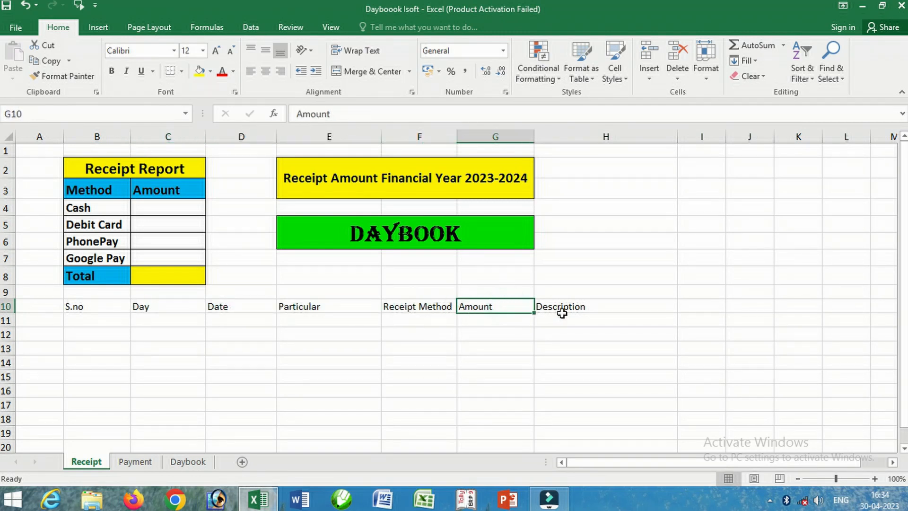
pyautogui.click(576, 308)
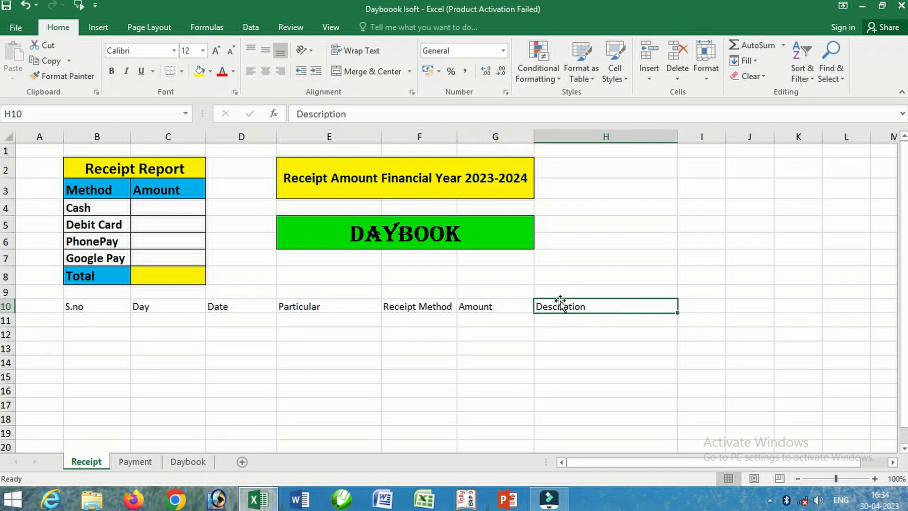
# Convert the range B10:H13 on the Receipt sheet into a table with headers.
pyautogui.click(79, 309)
pyautogui.moveTo(79, 310); pyautogui.dragTo(571, 349)
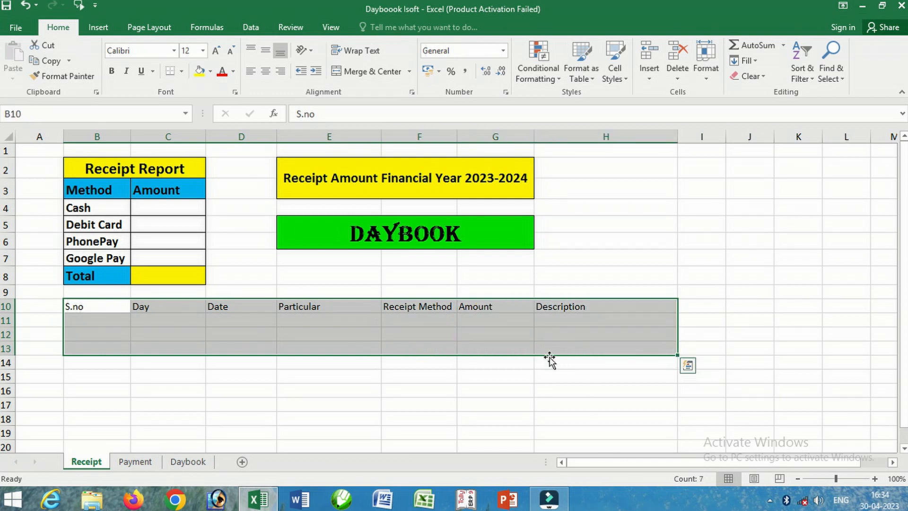
pyautogui.hotkey('ctrl', 't')
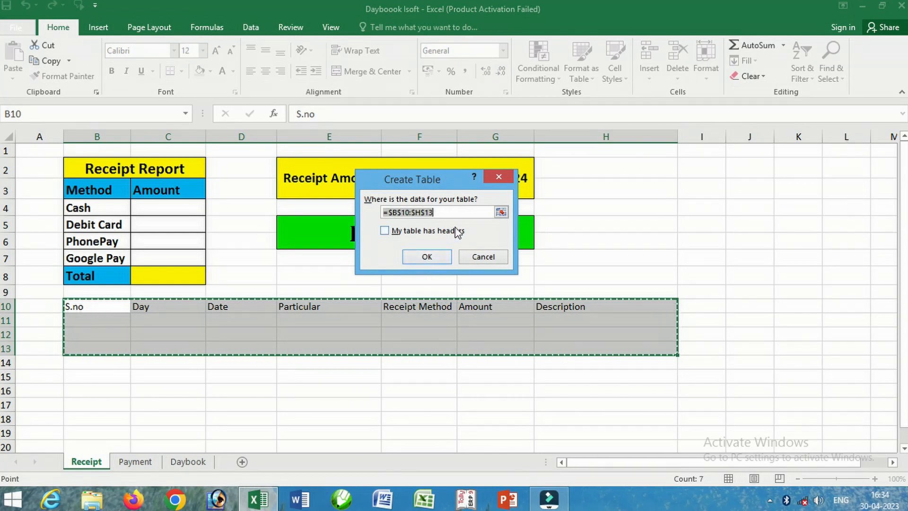
pyautogui.click(384, 230)
pyautogui.click(426, 257)
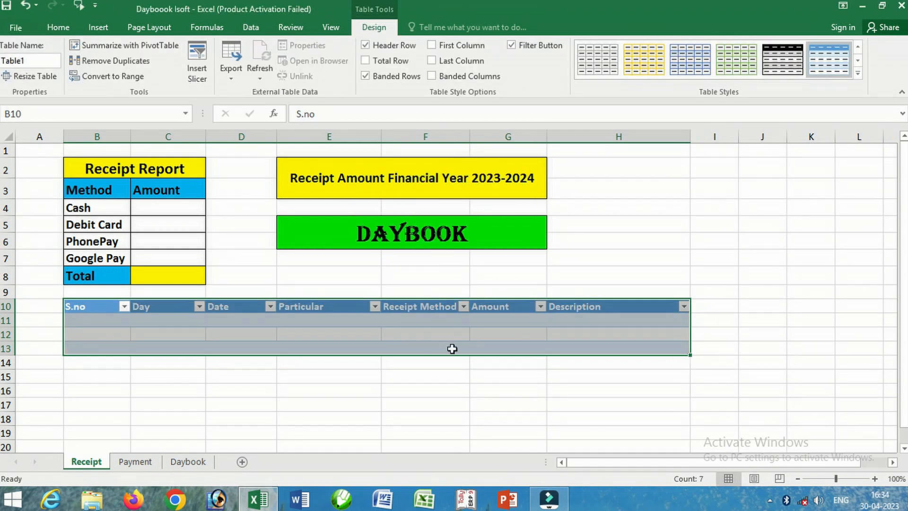
pyautogui.click(163, 322)
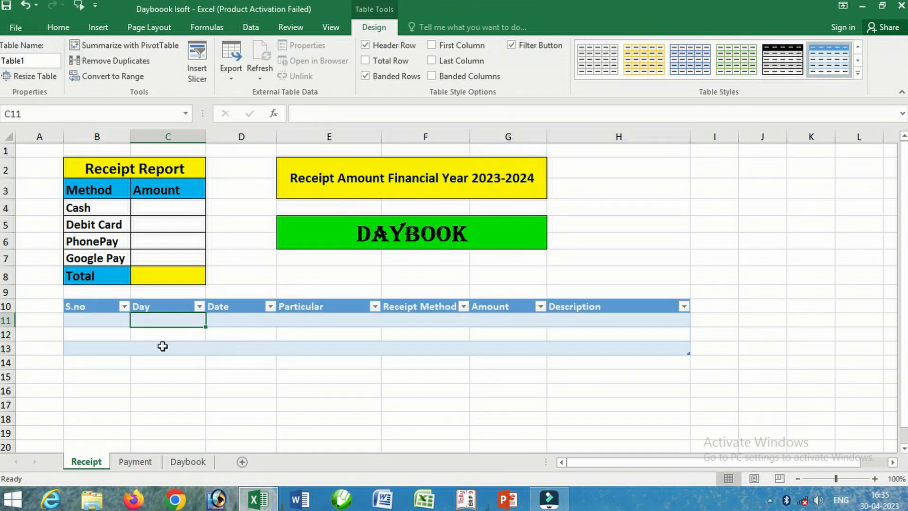
pyautogui.click(89, 321)
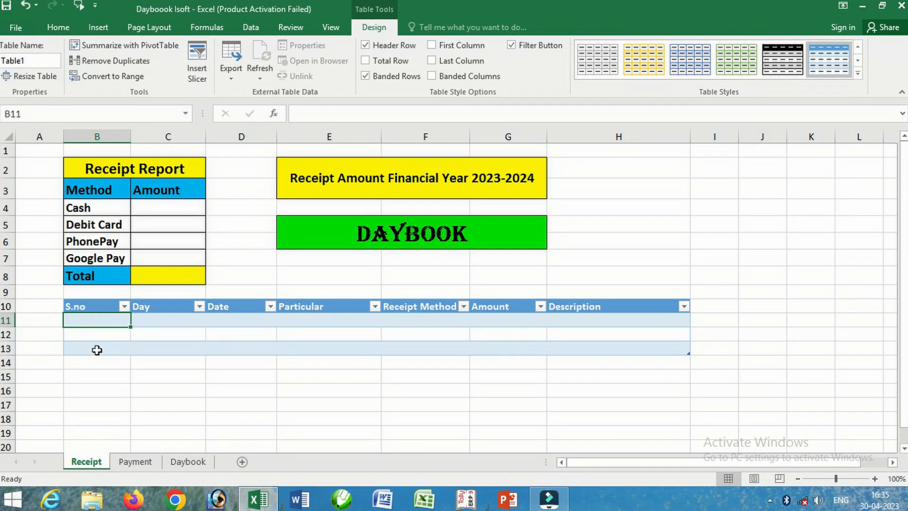
pyautogui.click(171, 320)
pyautogui.click(229, 318)
pyautogui.click(169, 319)
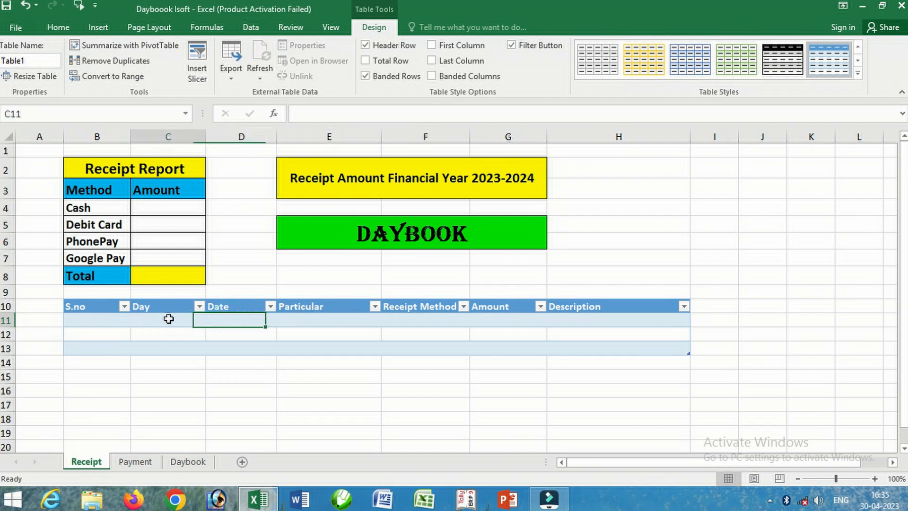
pyautogui.click(108, 318)
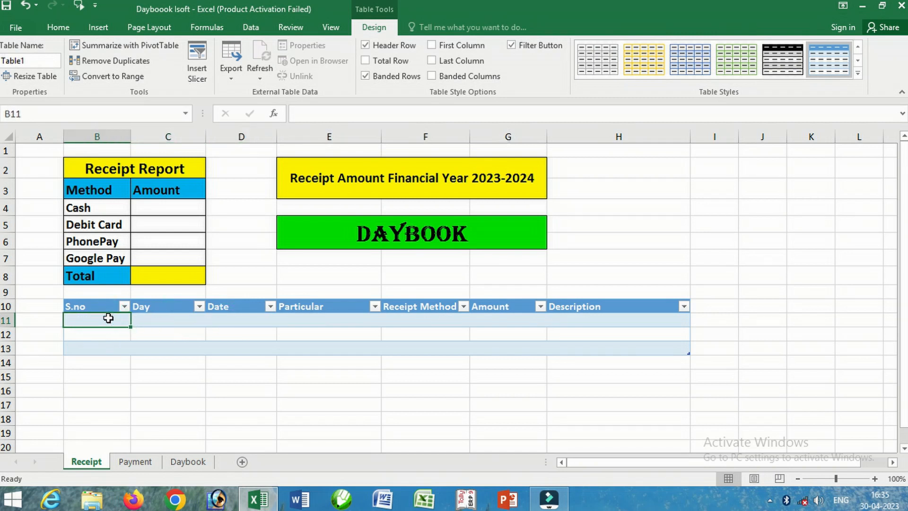
pyautogui.click(168, 321)
# Widen column B and begin an IF formula in B11 that returns an empty string when the row's Day is blank.
pyautogui.click(107, 320)
pyautogui.moveTo(129, 139); pyautogui.dragTo(241, 138)
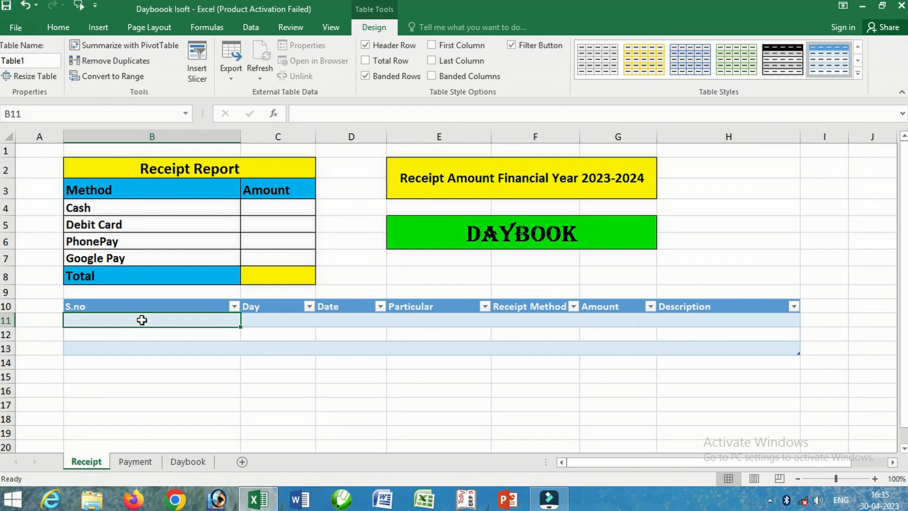
pyautogui.write('=i')
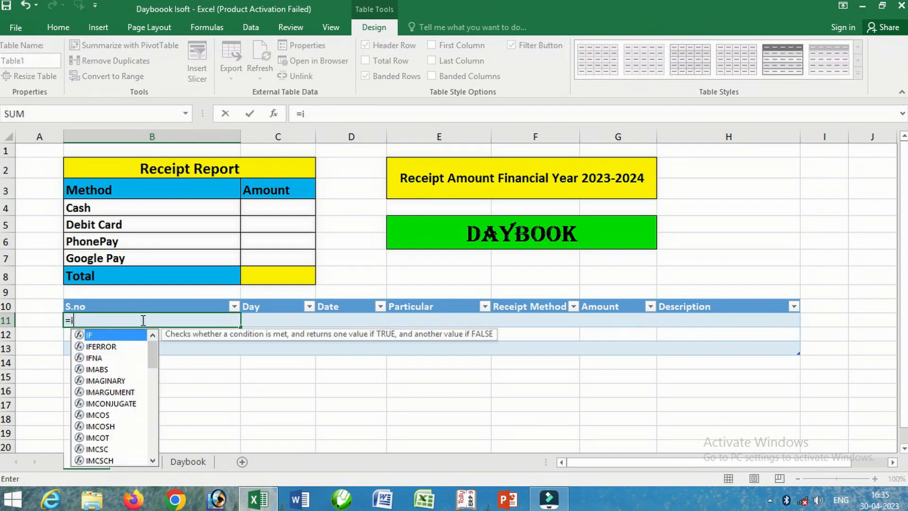
pyautogui.write('f(')
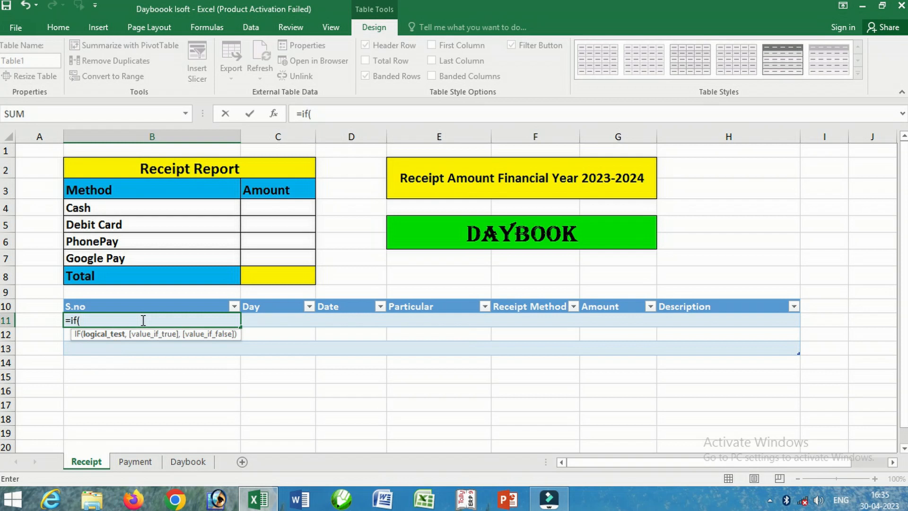
pyautogui.click(277, 320)
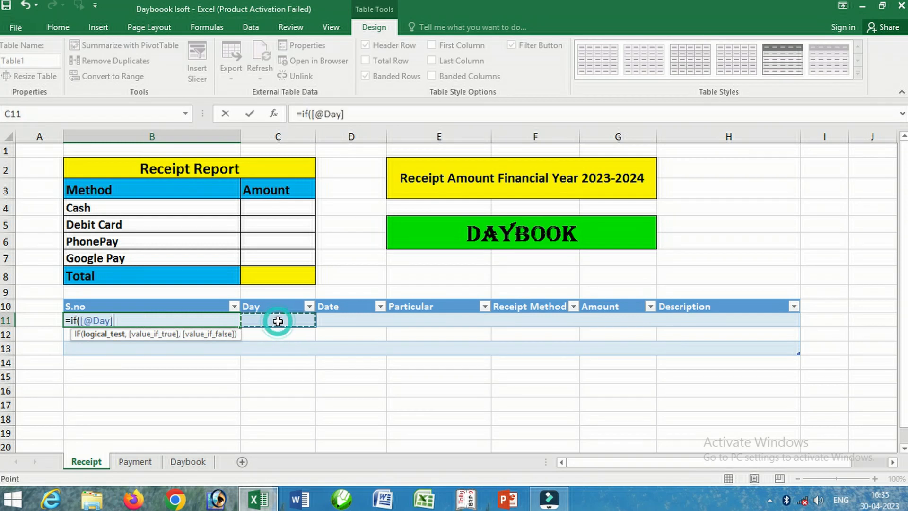
pyautogui.write('=')
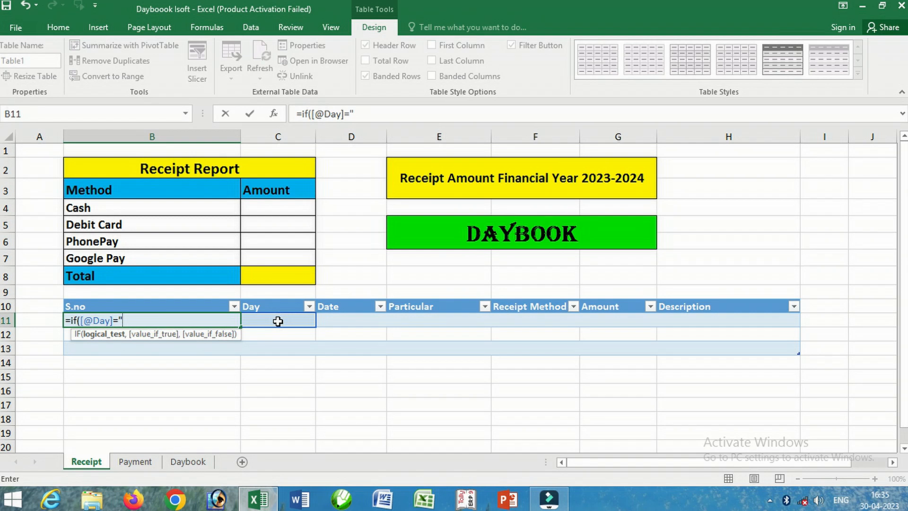
pyautogui.write('"",')
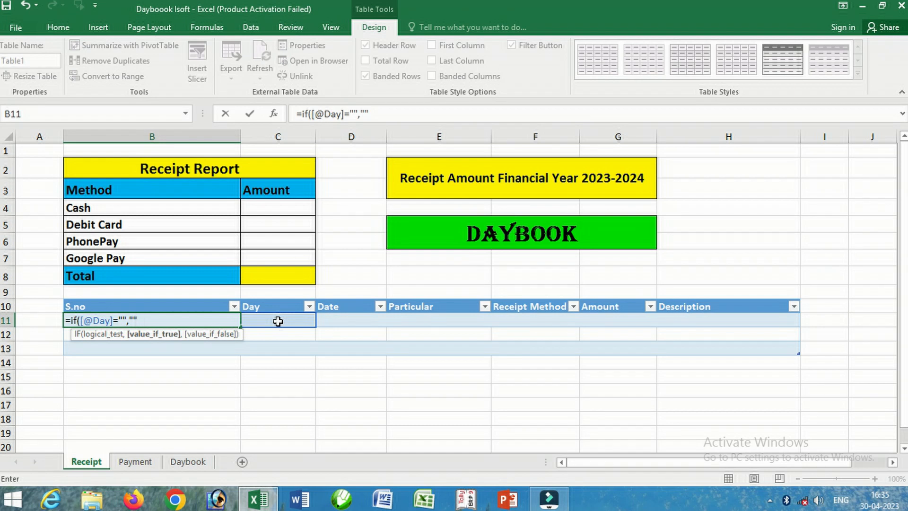
pyautogui.write('"",')
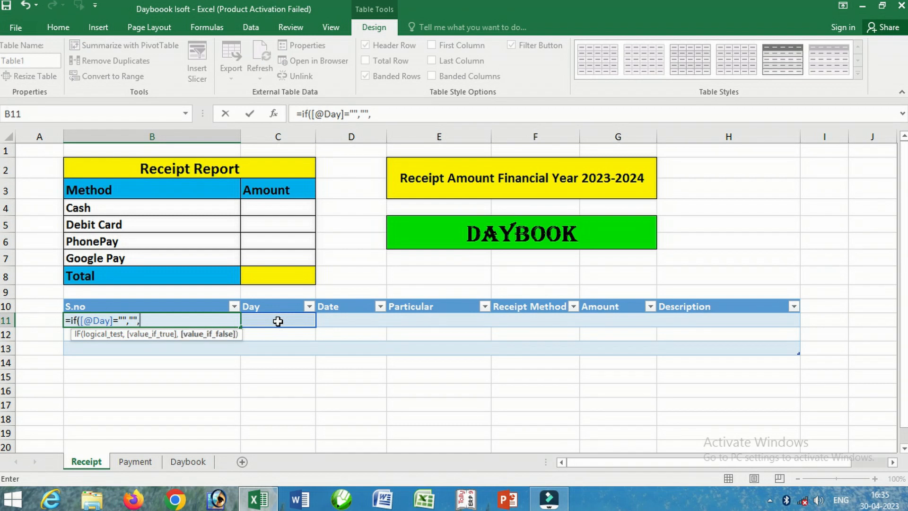
pyautogui.write('eow')
pyautogui.press('BackSpace')
pyautogui.press('BackSpace')
pyautogui.press('BackSpace')
pyautogui.write('r')
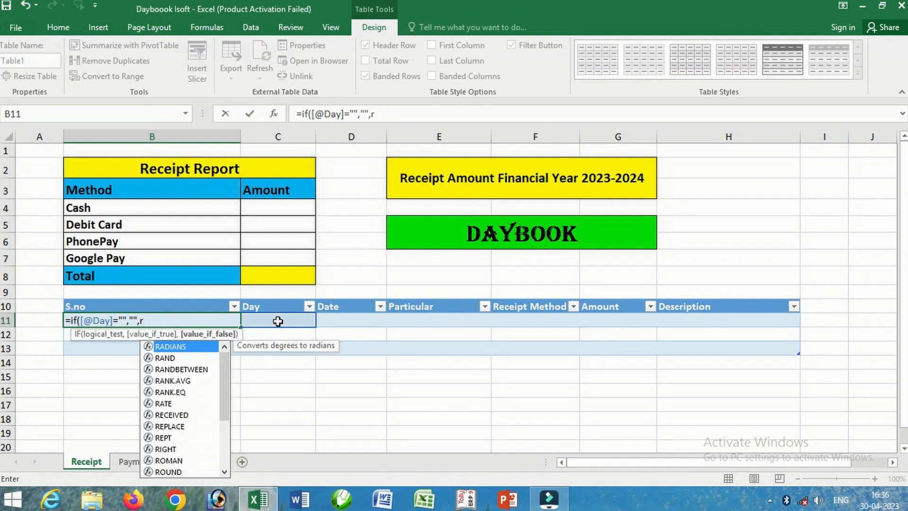
pyautogui.write('ow')
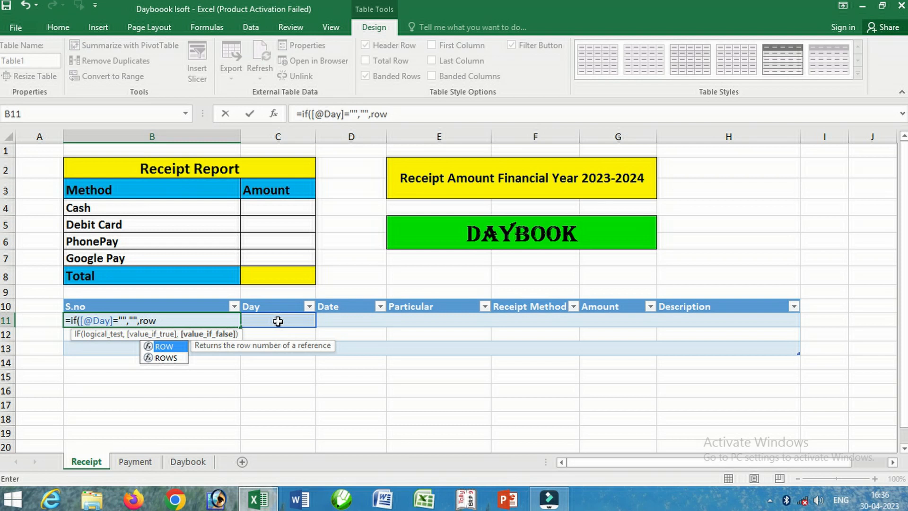
pyautogui.write('(')
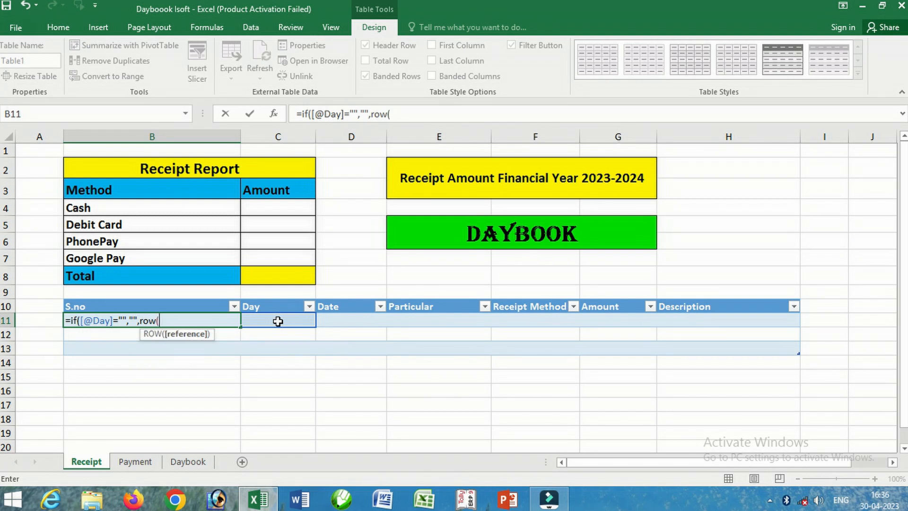
pyautogui.write('1:)')
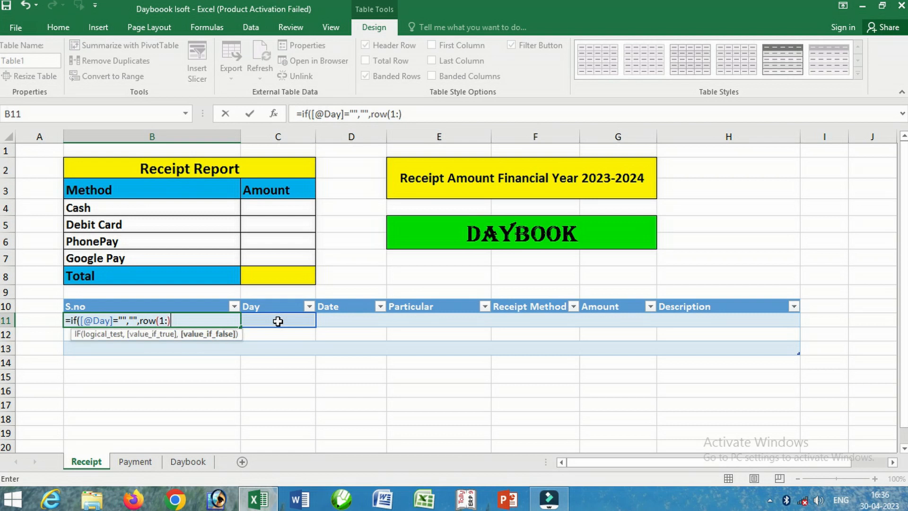
pyautogui.write(')')
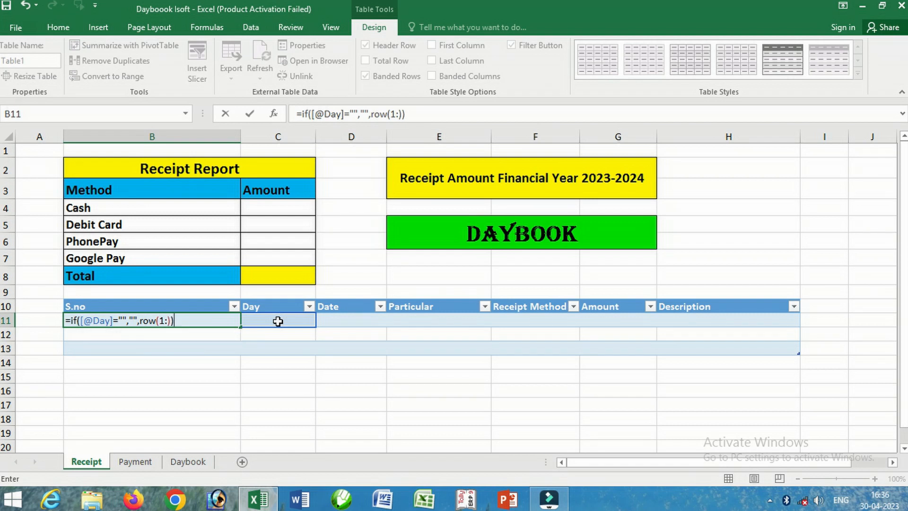
pyautogui.press('Return')
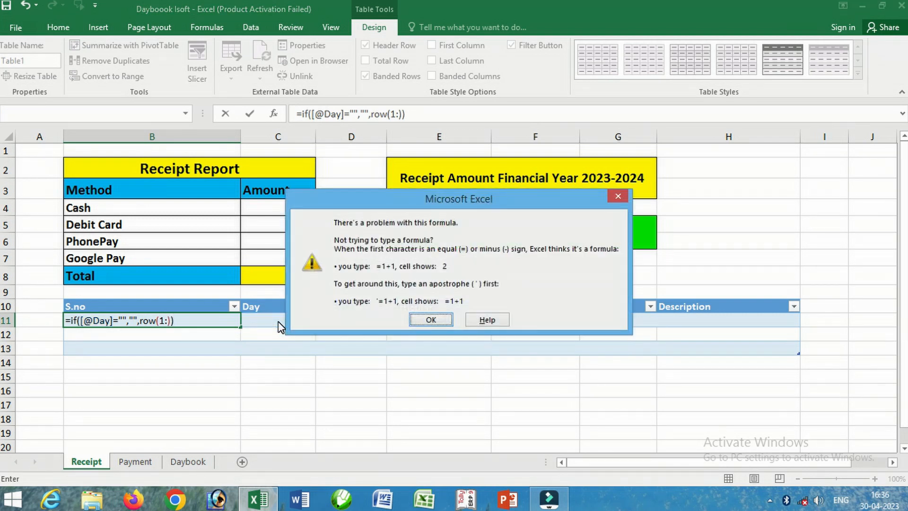
pyautogui.click(437, 321)
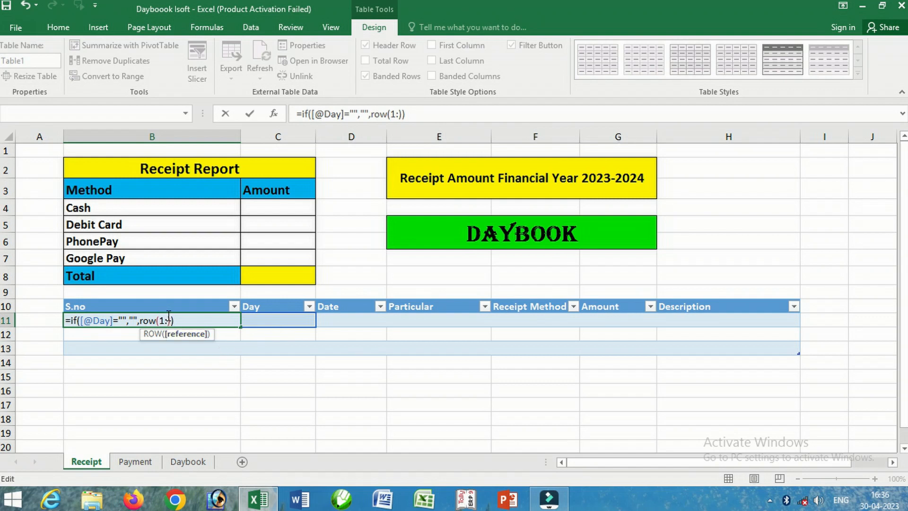
pyautogui.write('1')
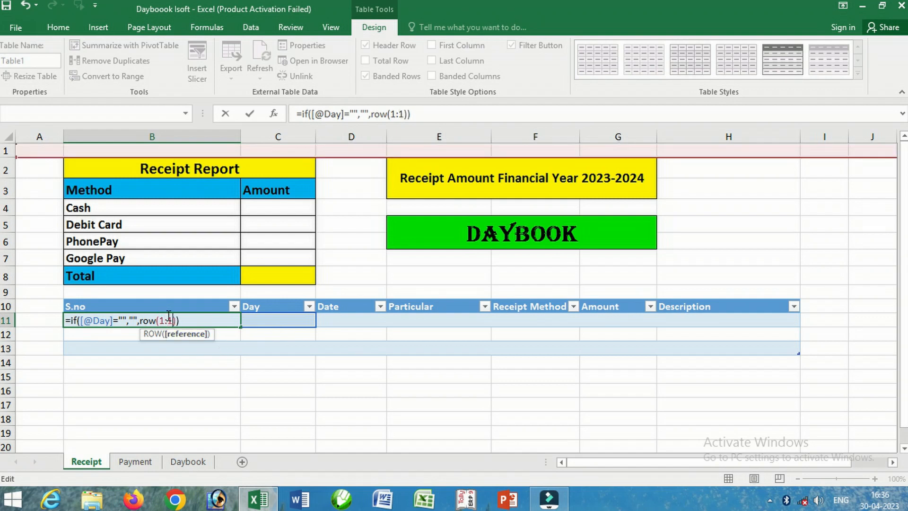
pyautogui.press('Return')
# Enter the sample text g in C11 under Day to test the S.no formula, and check B11.
pyautogui.click(167, 315)
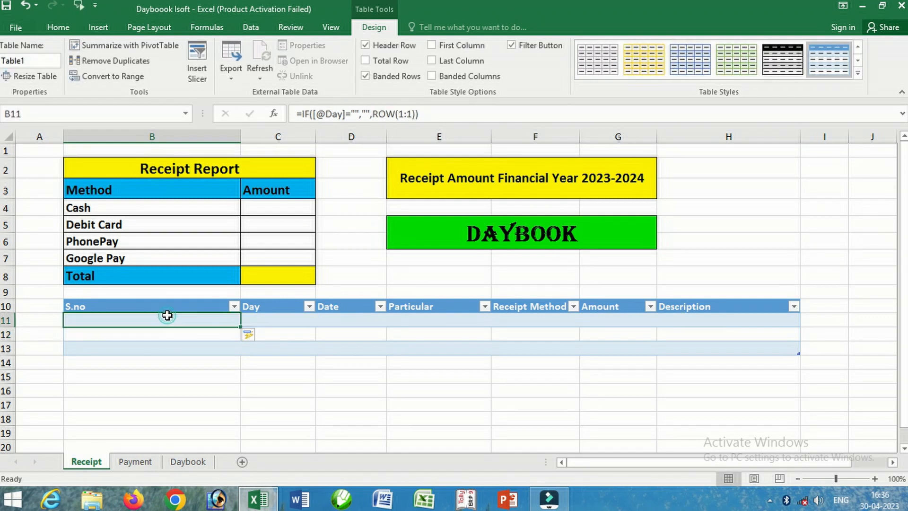
pyautogui.click(286, 324)
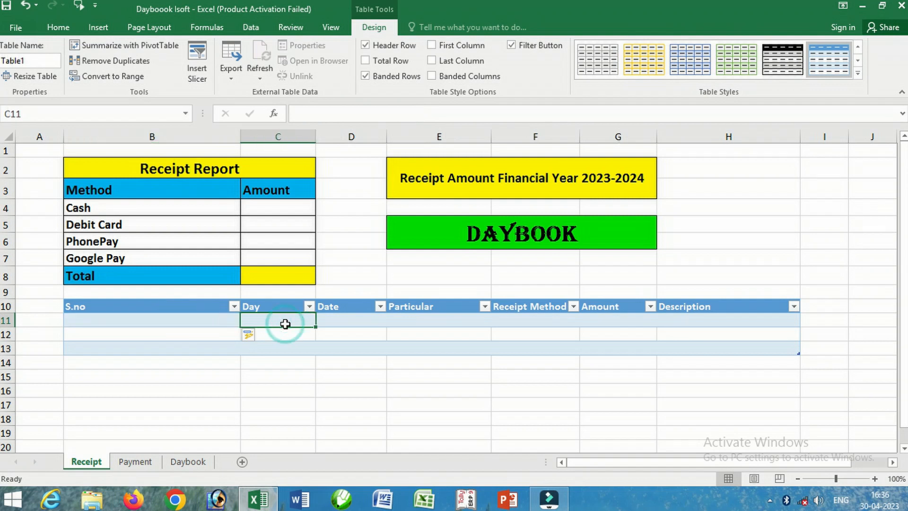
pyautogui.write('g')
pyautogui.click(186, 320)
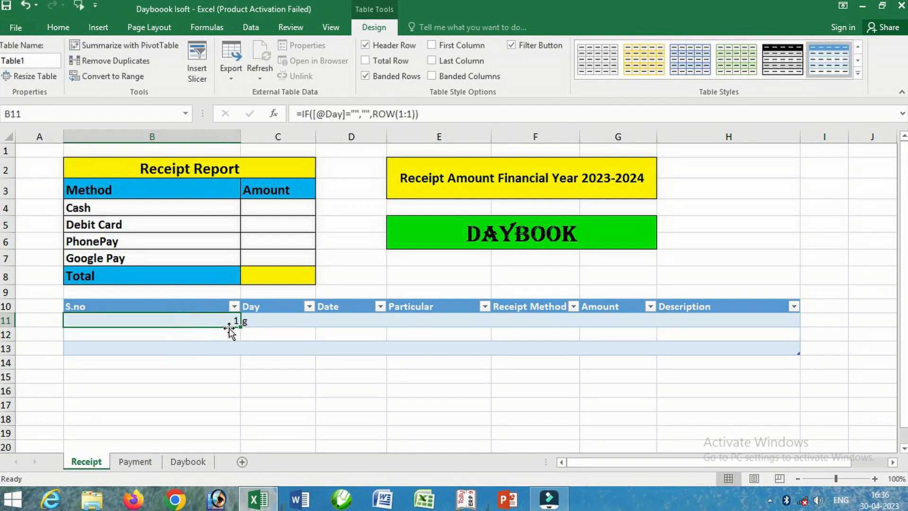
pyautogui.click(275, 320)
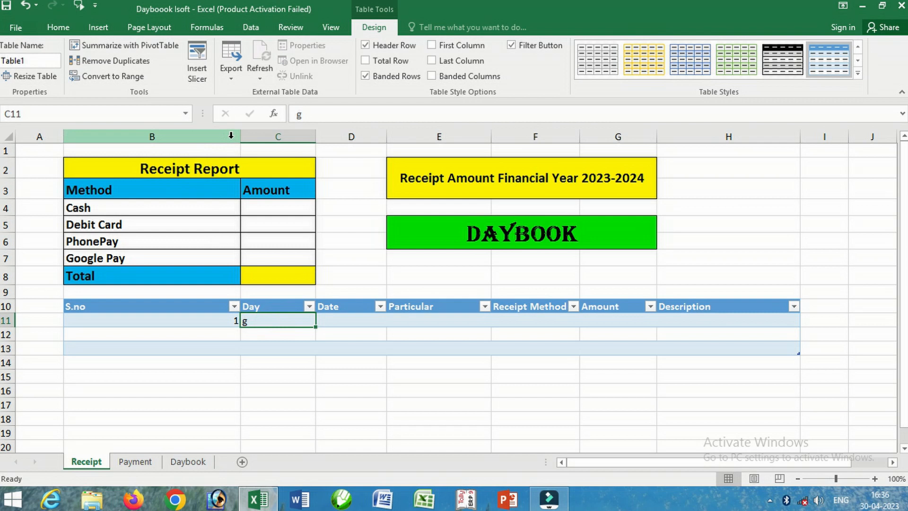
# Narrow column B to just fit the Receipt Report method names and clear the sample text from C11.
pyautogui.moveTo(240, 137); pyautogui.dragTo(98, 150)
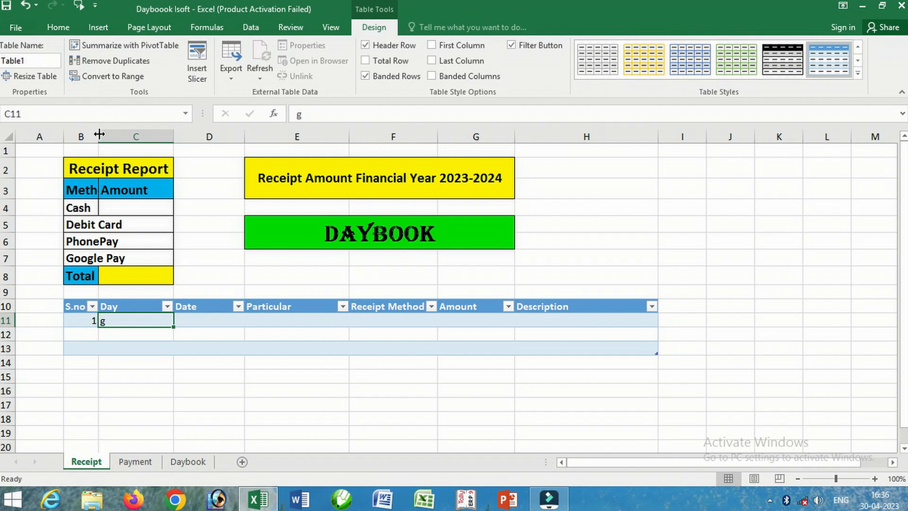
pyautogui.moveTo(94, 130); pyautogui.dragTo(137, 130)
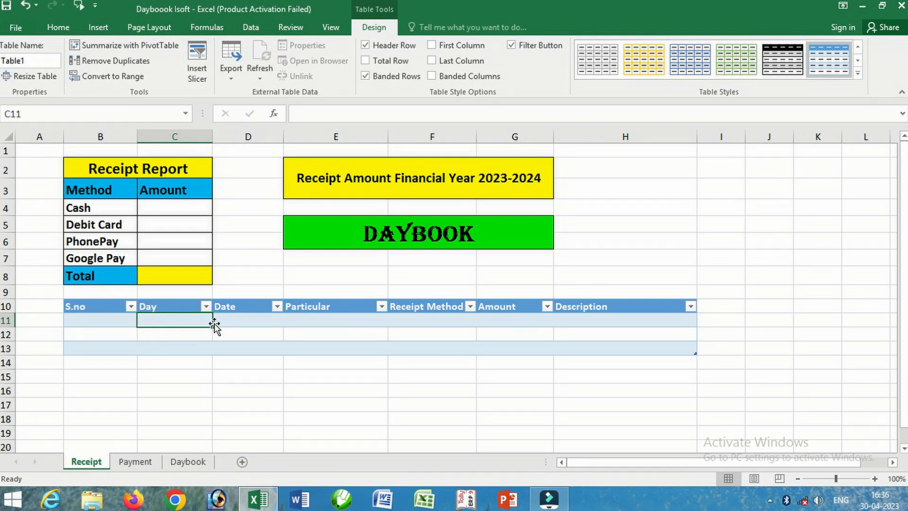
pyautogui.click(238, 321)
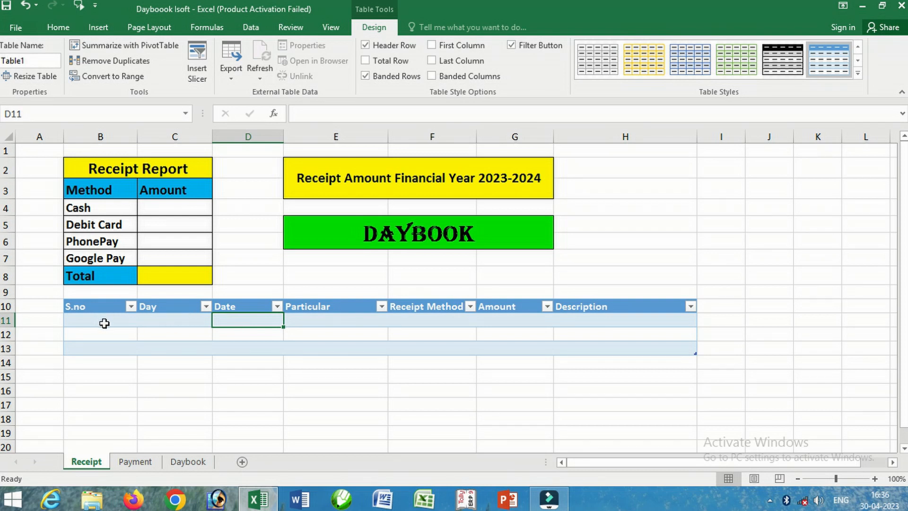
# Widen column C and begin an IF formula in C11 that returns an empty string when the row's Date is blank.
pyautogui.click(167, 320)
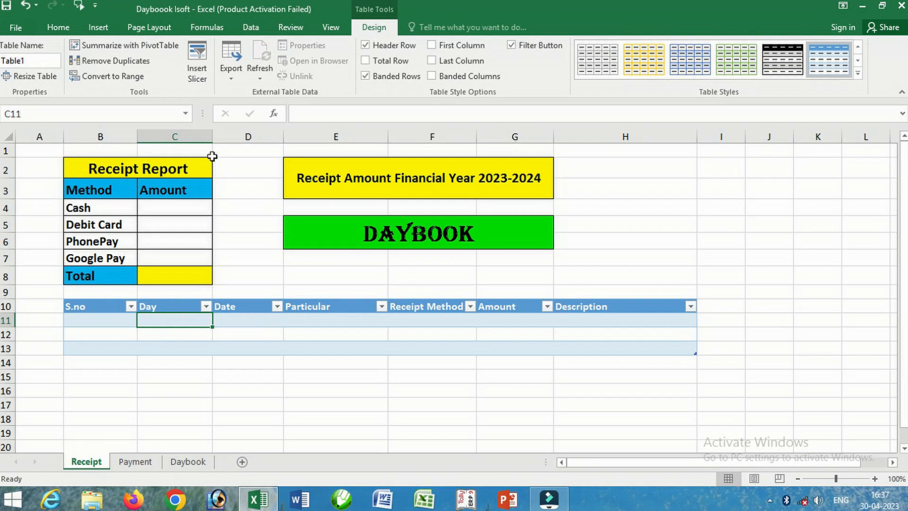
pyautogui.moveTo(213, 137); pyautogui.dragTo(331, 145)
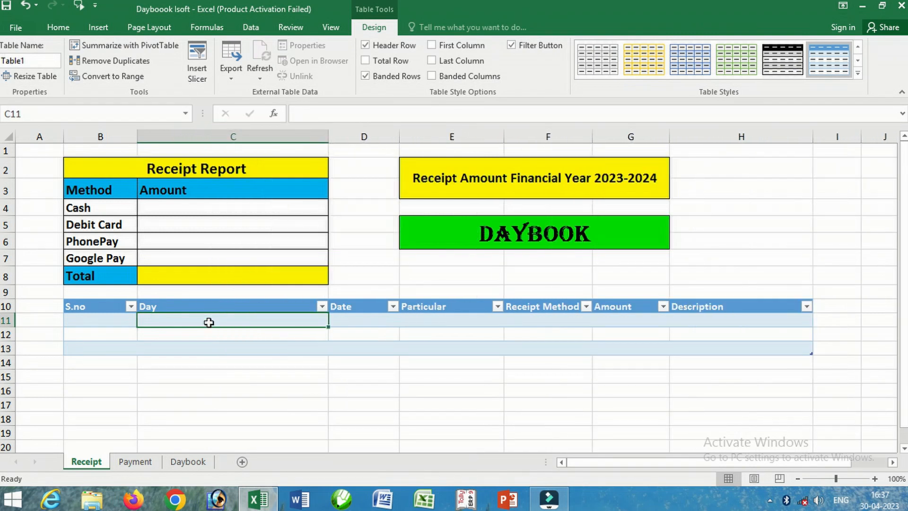
pyautogui.write('=')
pyautogui.press('Escape')
pyautogui.write('=if')
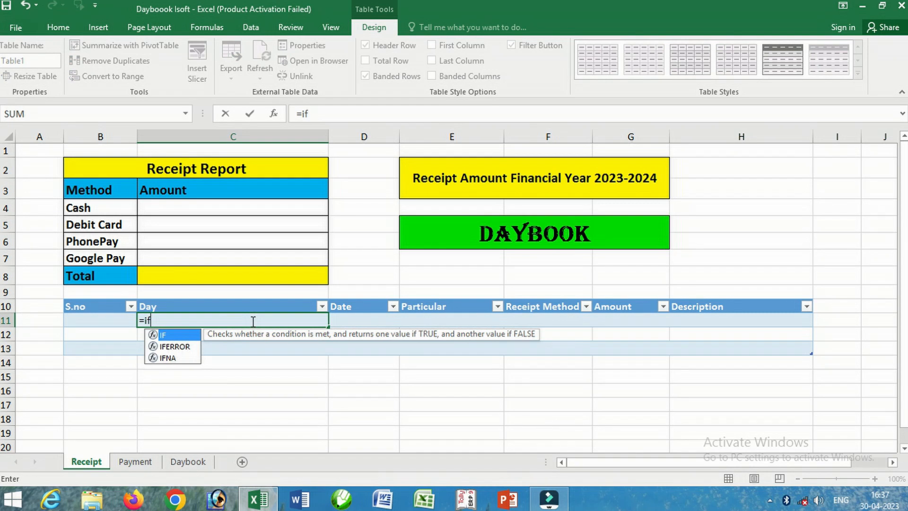
pyautogui.write('(')
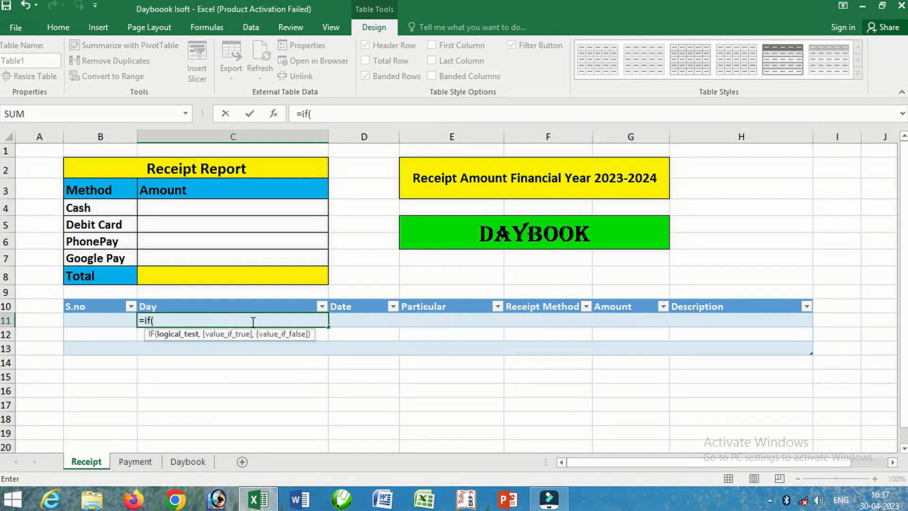
pyautogui.click(361, 318)
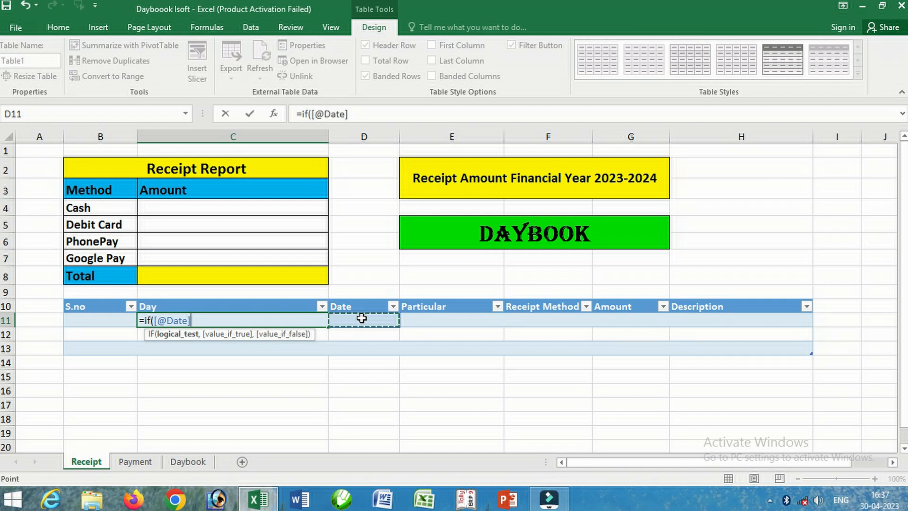
pyautogui.write('=')
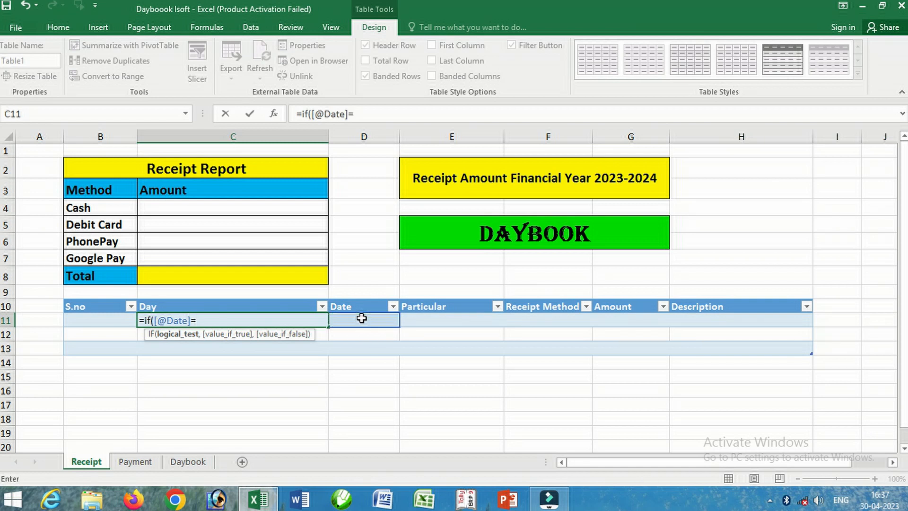
pyautogui.write(':')
pyautogui.press('BackSpace')
pyautogui.write('"",')
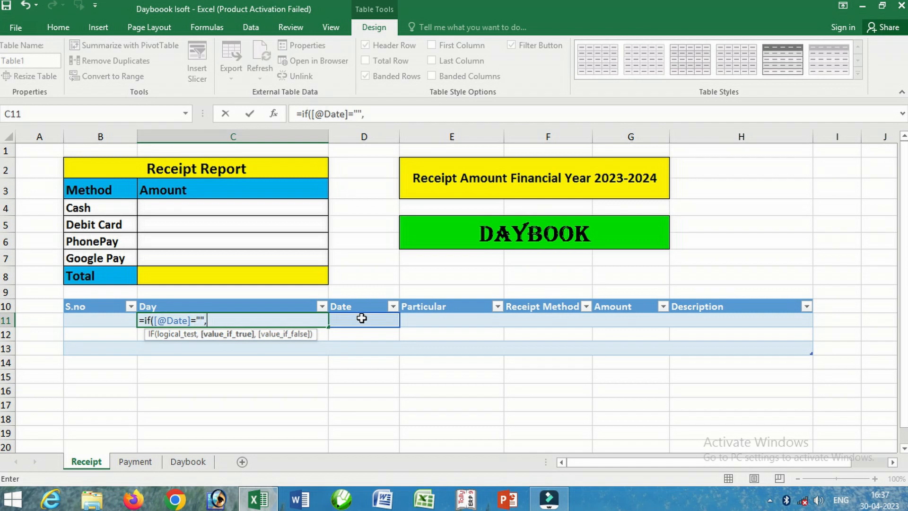
pyautogui.write('"",')
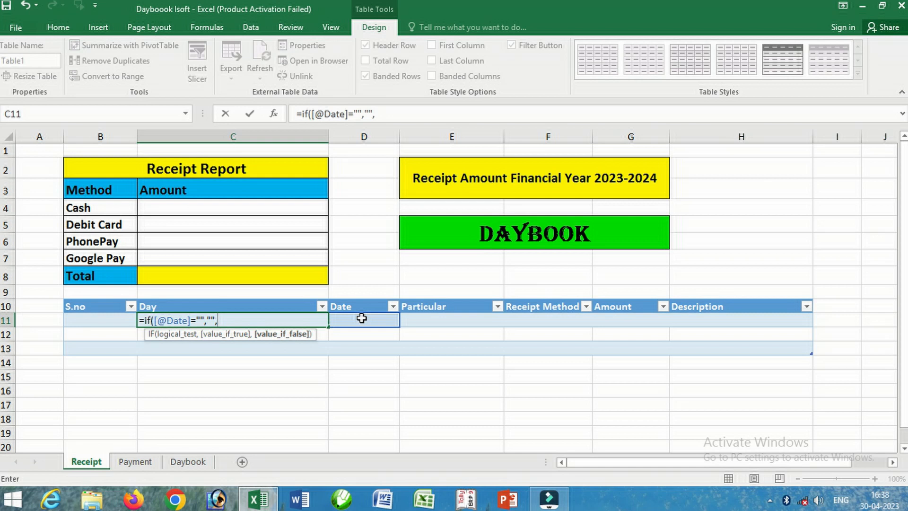
pyautogui.write('te')
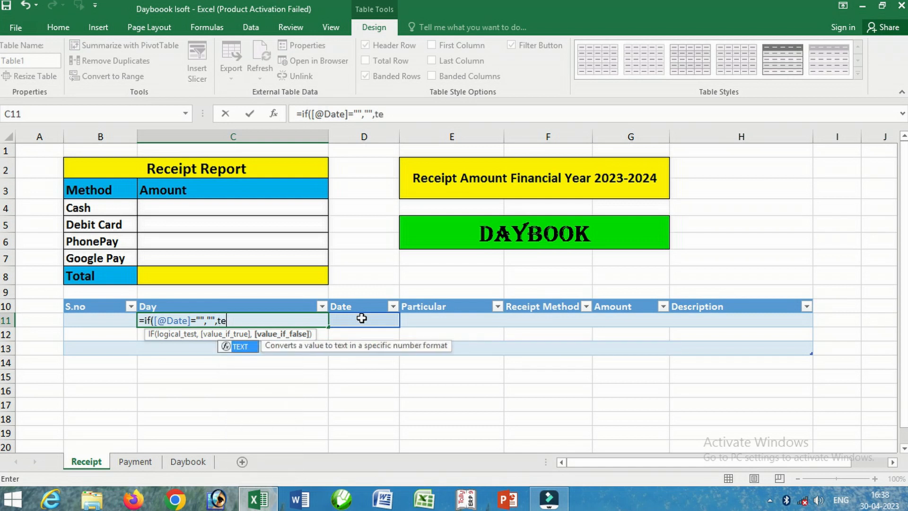
pyautogui.write('xt(')
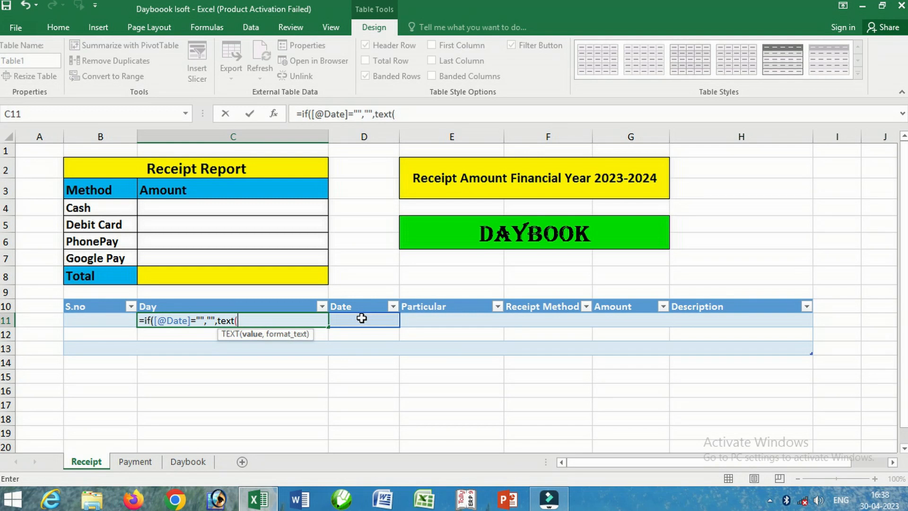
pyautogui.click(361, 319)
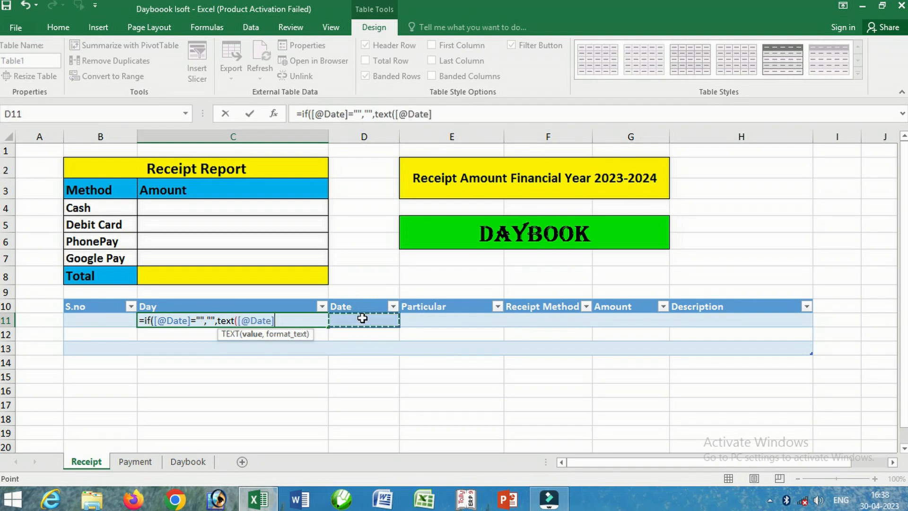
pyautogui.write(',"')
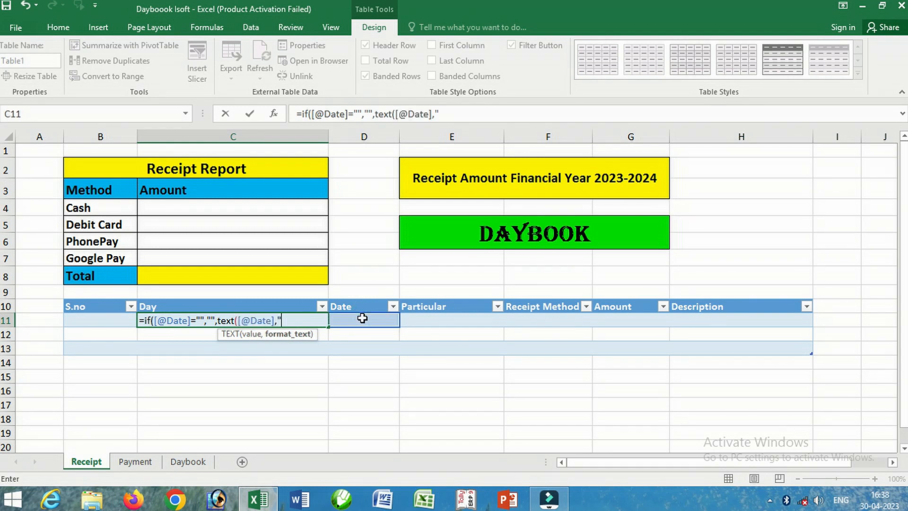
pyautogui.write('ddd"))')
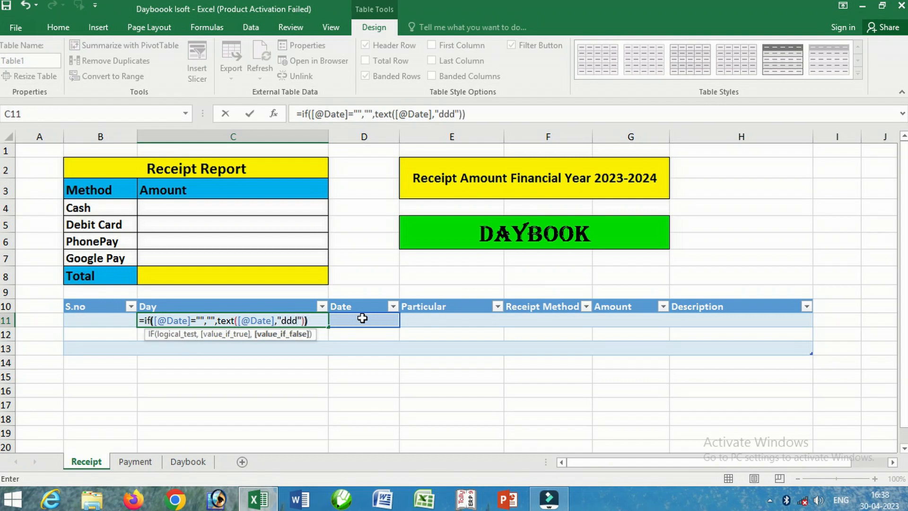
pyautogui.press('Return')
# Enter the sample text r in D11 under Date, check the Day formula in C11, and clear the sample text.
pyautogui.click(362, 319)
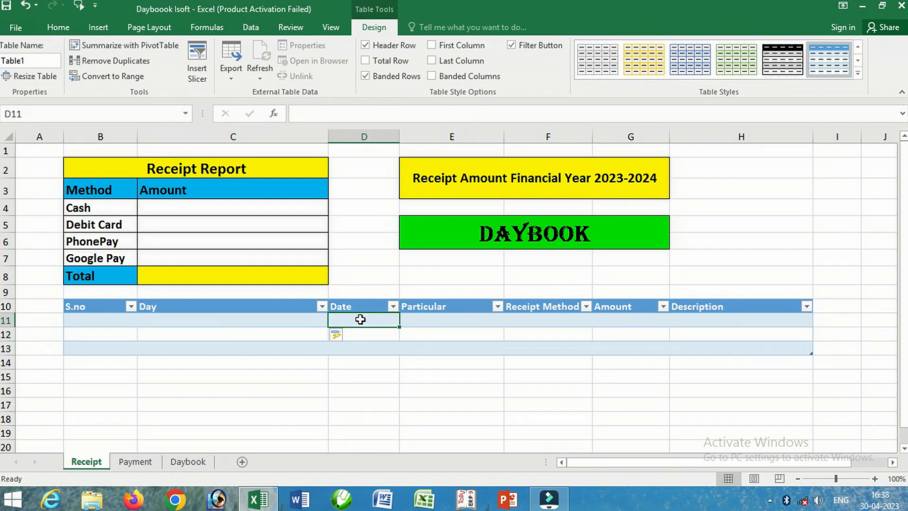
pyautogui.write('r')
pyautogui.click(295, 320)
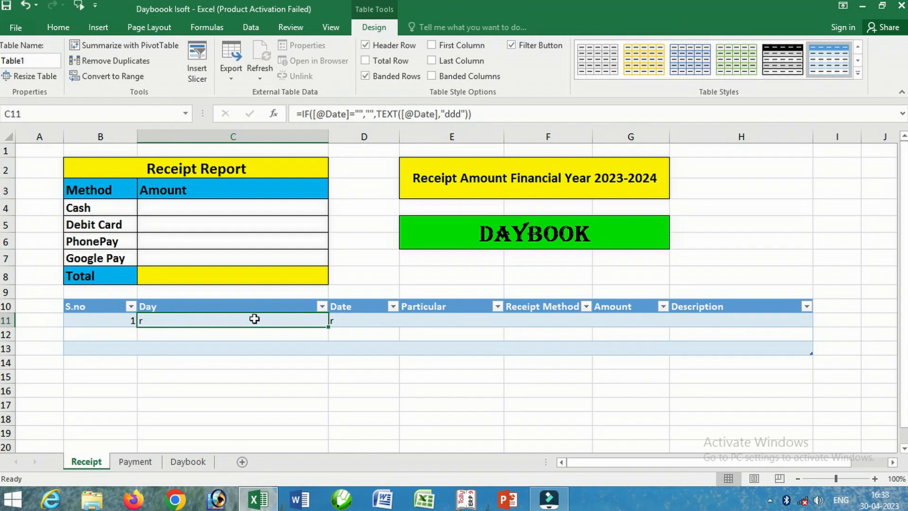
pyautogui.click(352, 324)
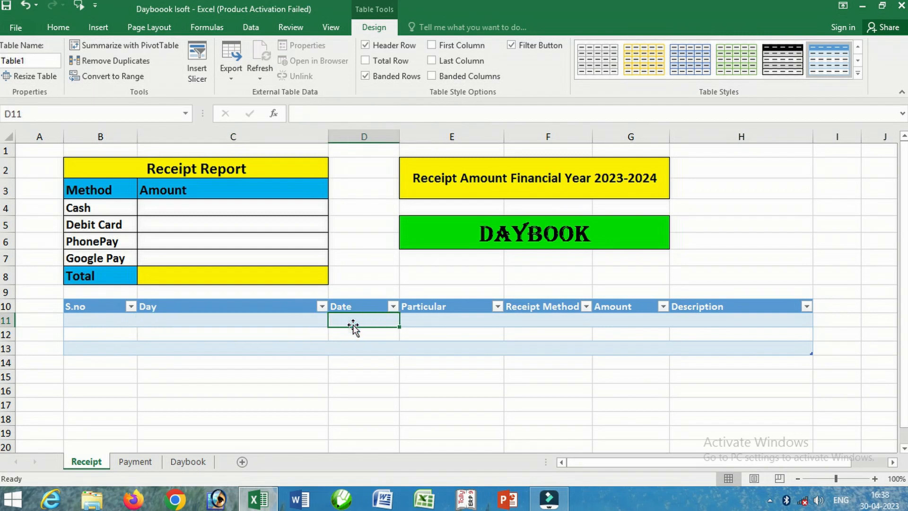
# Enter the date 1-4-2023 in D11 under Date.
pyautogui.write('1')
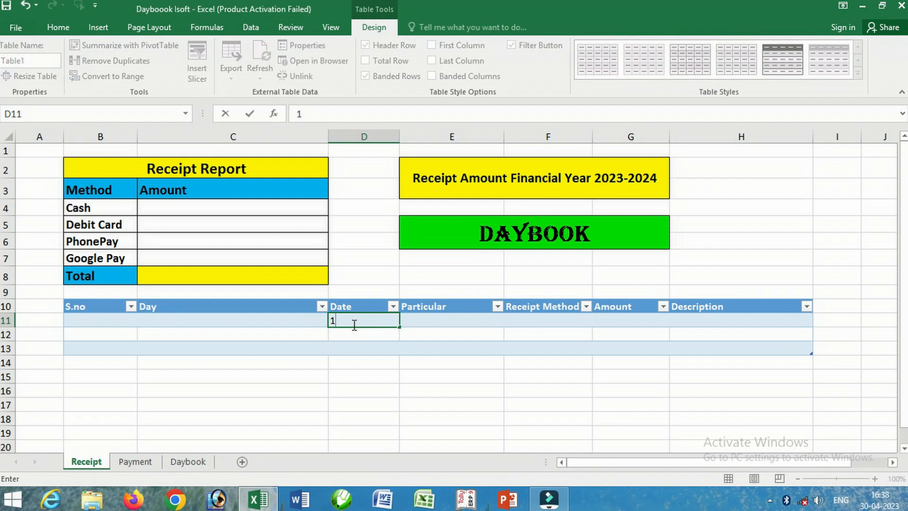
pyautogui.write('-4-2030')
pyautogui.press('BackSpace')
pyautogui.press('BackSpace')
pyautogui.write('23')
pyautogui.press('Return')
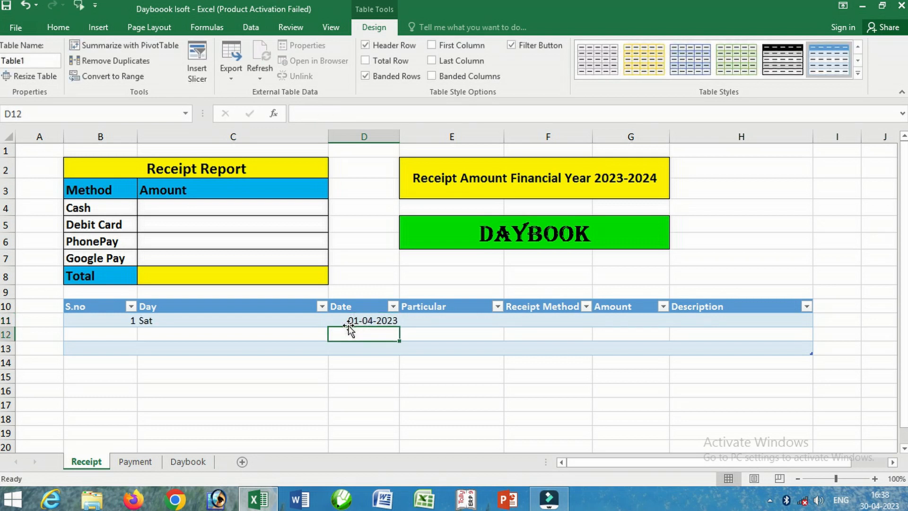
# Check the Day and S.no formulas in row 11 against the Date, and narrow column C to fit the Amount heading.
pyautogui.click(363, 322)
pyautogui.click(194, 318)
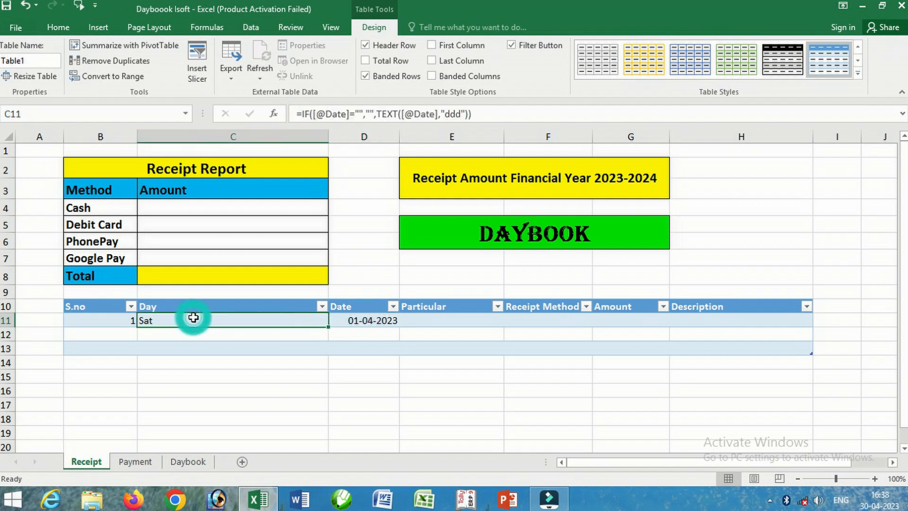
pyautogui.click(173, 335)
pyautogui.click(183, 320)
pyautogui.click(360, 322)
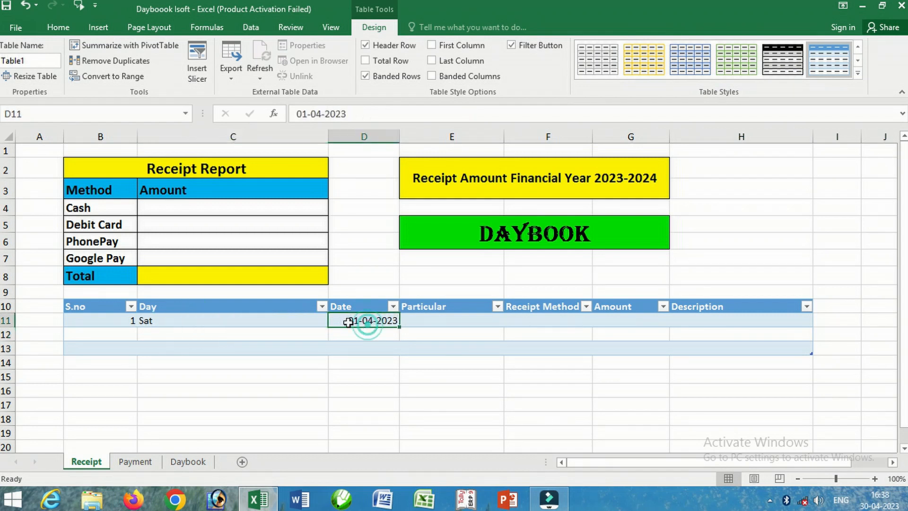
pyautogui.click(262, 322)
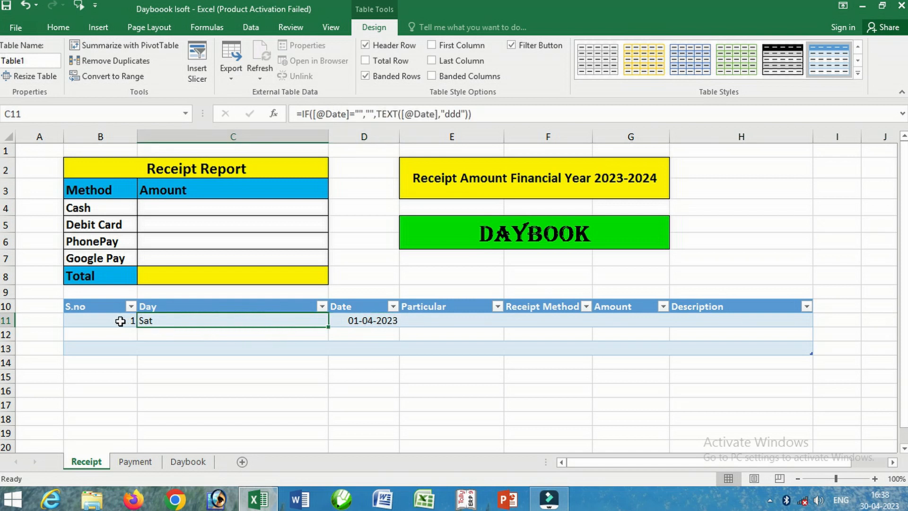
pyautogui.click(119, 321)
pyautogui.moveTo(328, 137); pyautogui.dragTo(193, 169)
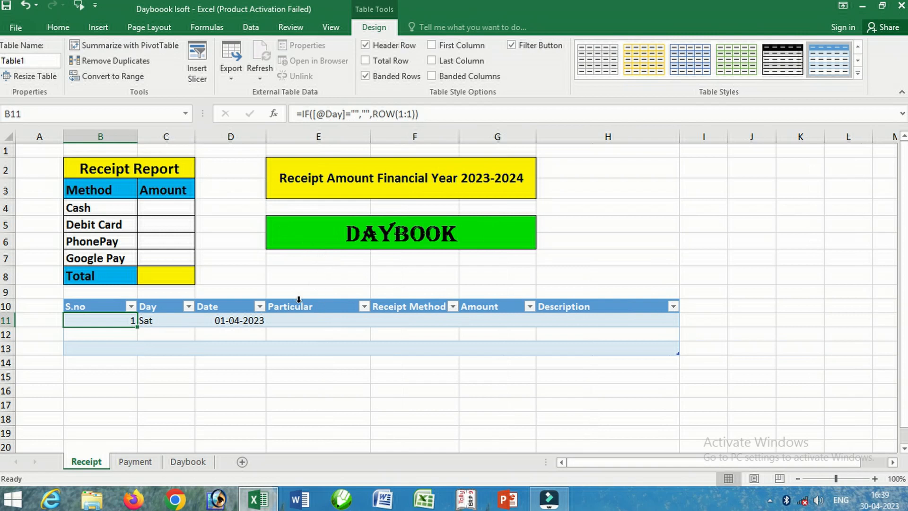
# Enter Fees Receipt in E11 under Particular.
pyautogui.click(296, 322)
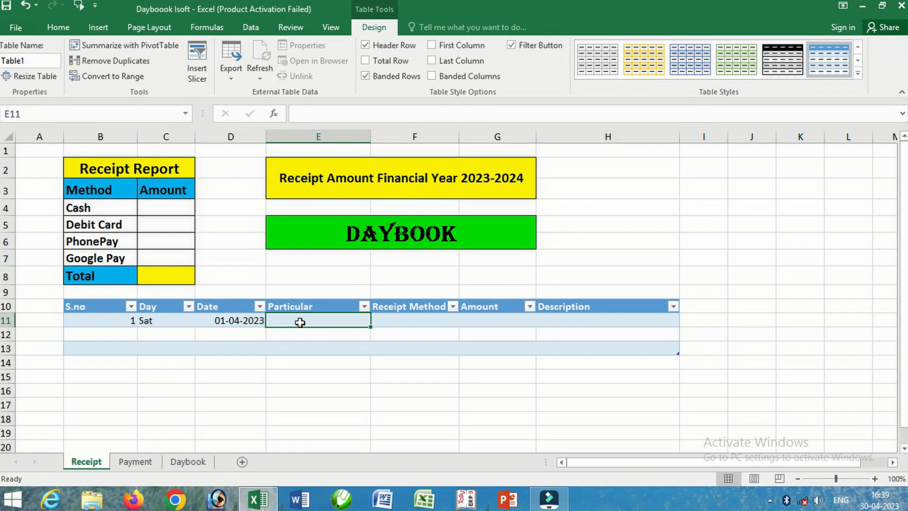
pyautogui.write('Fee')
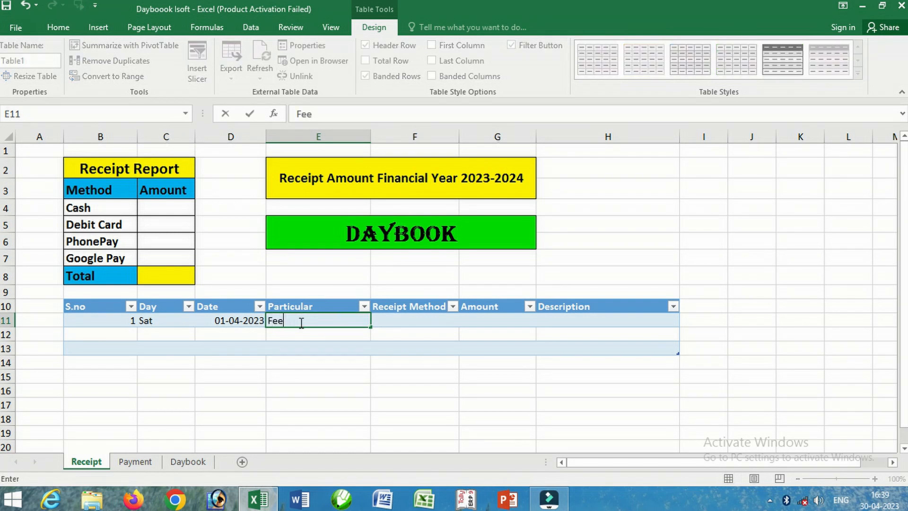
pyautogui.write('s Receipt')
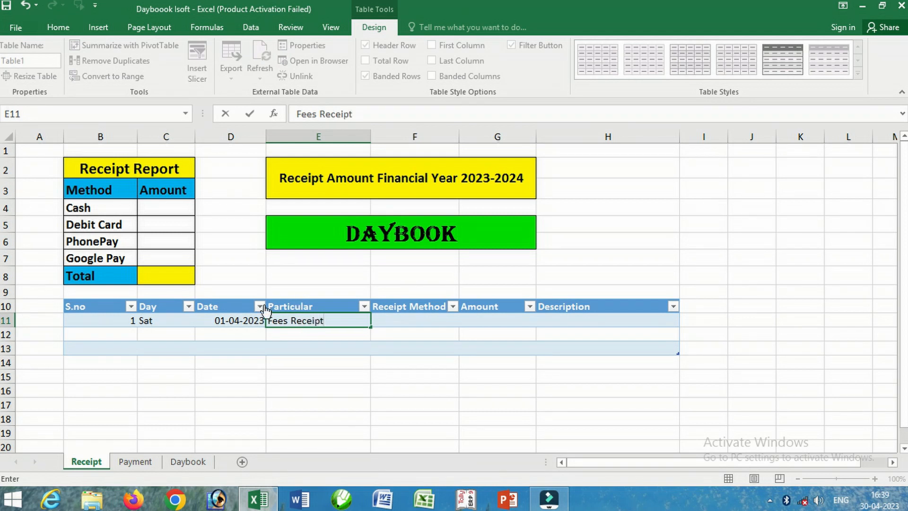
pyautogui.click(401, 320)
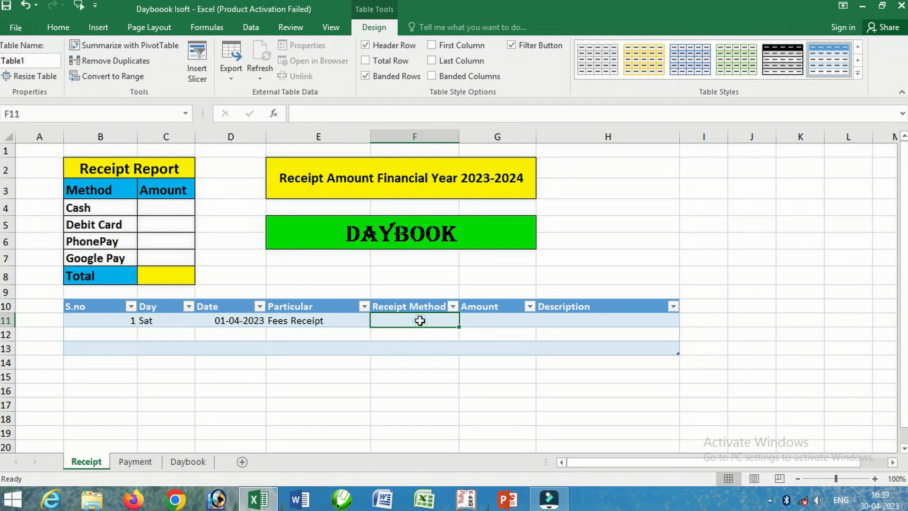
# Apply list data validation to F11:F13 under Receipt Method with the source Cash,Debit Card,Phone Pay,Google Pay.
pyautogui.moveTo(421, 323); pyautogui.dragTo(417, 344)
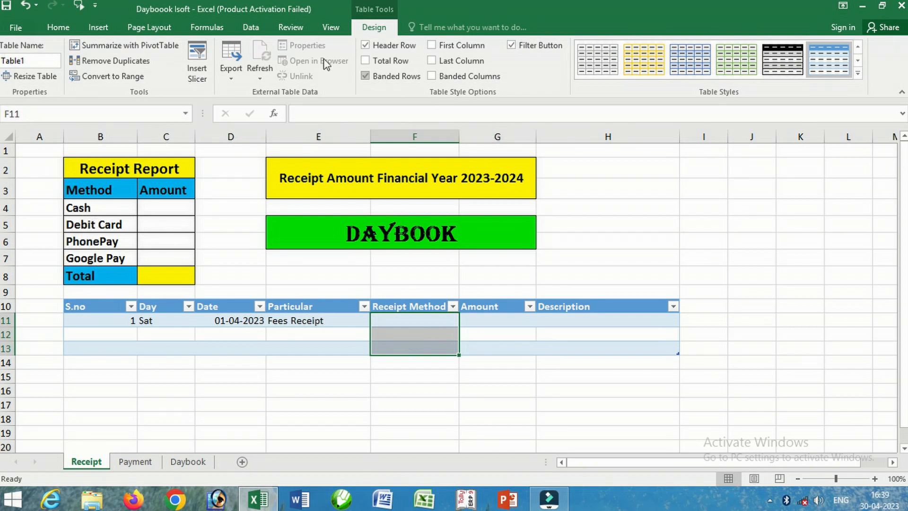
pyautogui.click(250, 28)
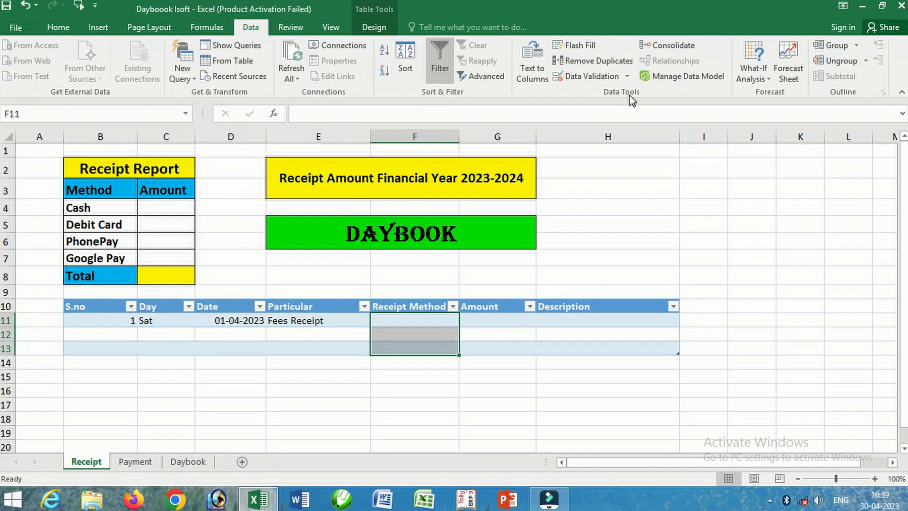
pyautogui.click(626, 77)
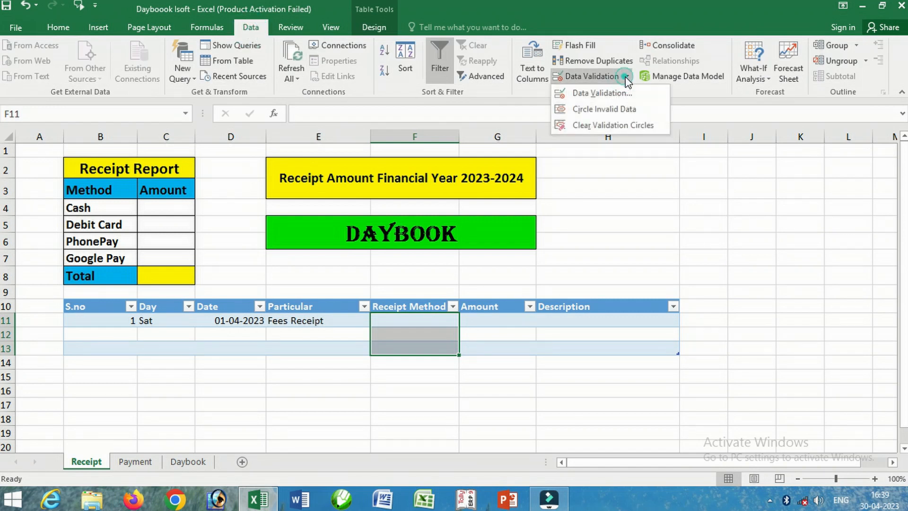
pyautogui.click(602, 93)
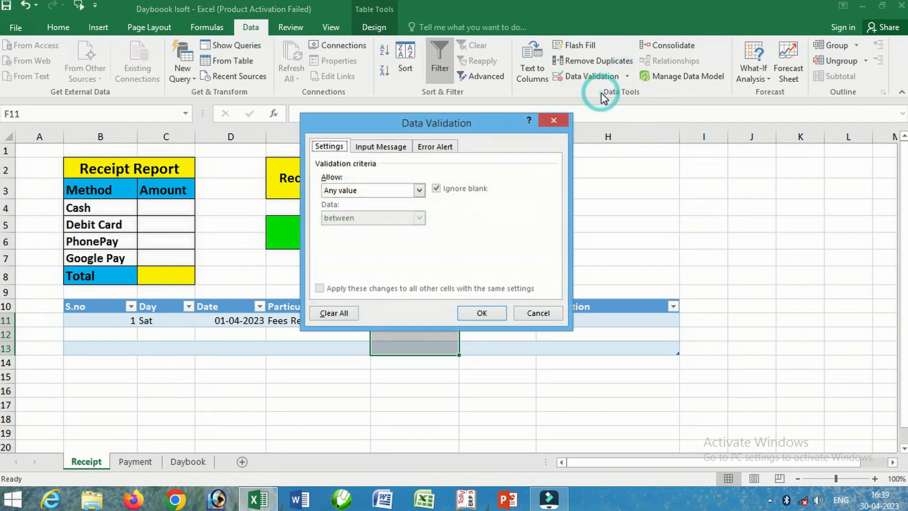
pyautogui.click(341, 192)
pyautogui.click(334, 231)
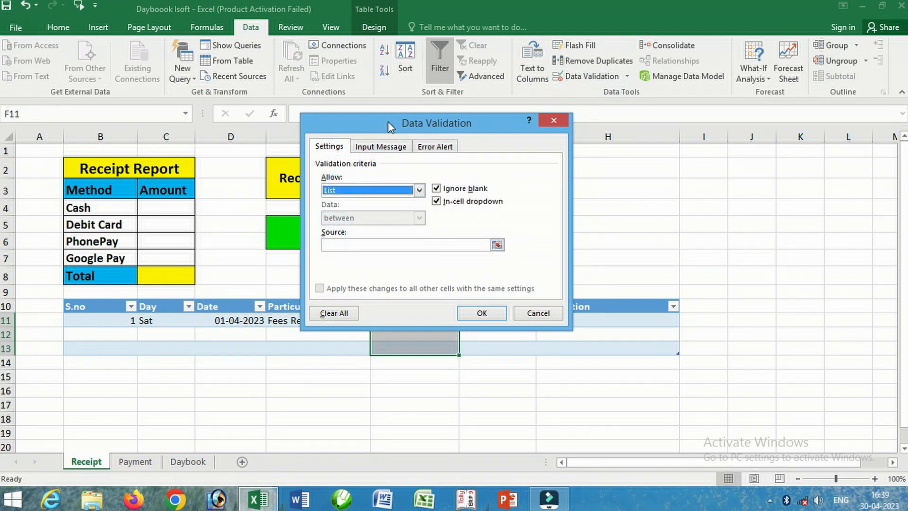
pyautogui.moveTo(387, 121); pyautogui.dragTo(595, 131)
pyautogui.click(557, 256)
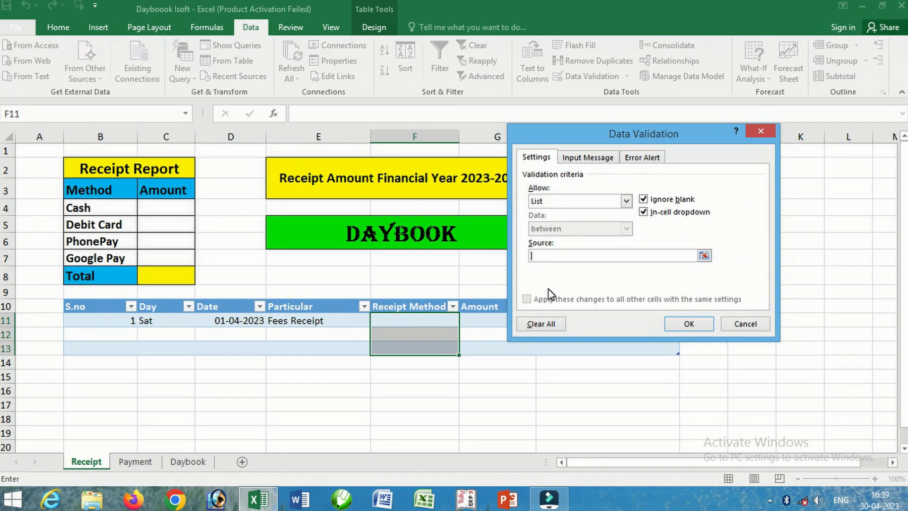
pyautogui.write('Cash,Debit Card,P')
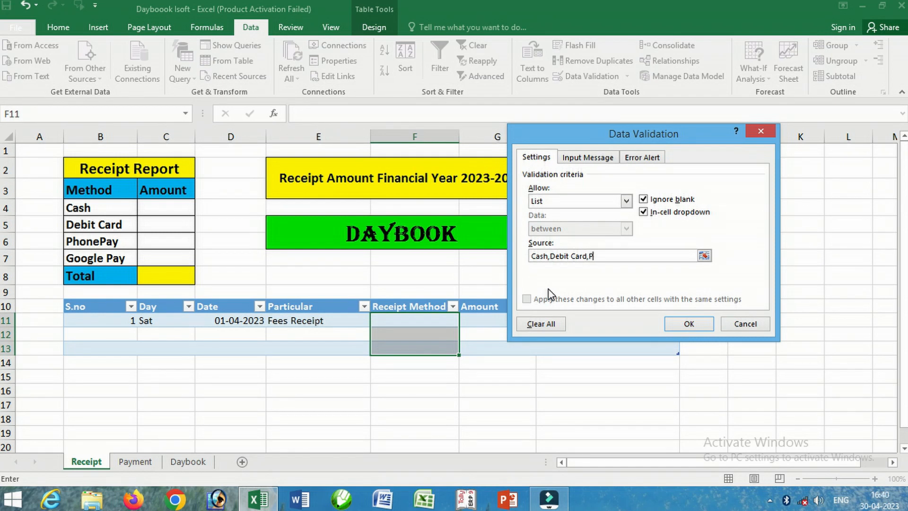
pyautogui.write('hone Pay')
pyautogui.write(',Google Pay')
pyautogui.click(688, 325)
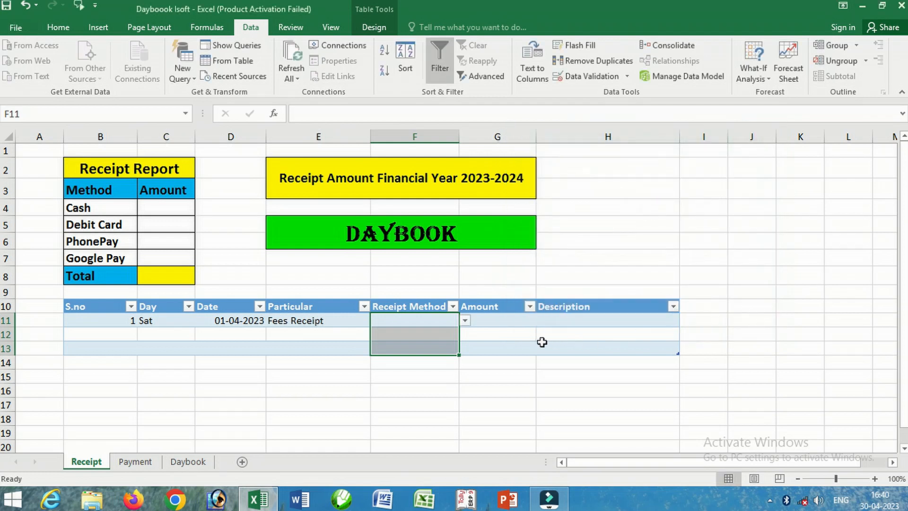
# Choose Cash as the Receipt Method in F11 and enter the amount 500 in G11.
pyautogui.click(465, 320)
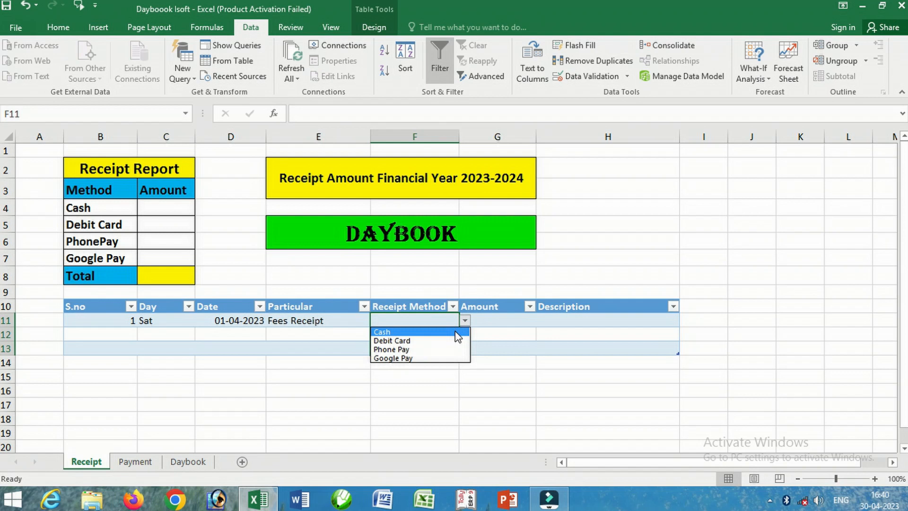
pyautogui.click(454, 330)
pyautogui.click(511, 323)
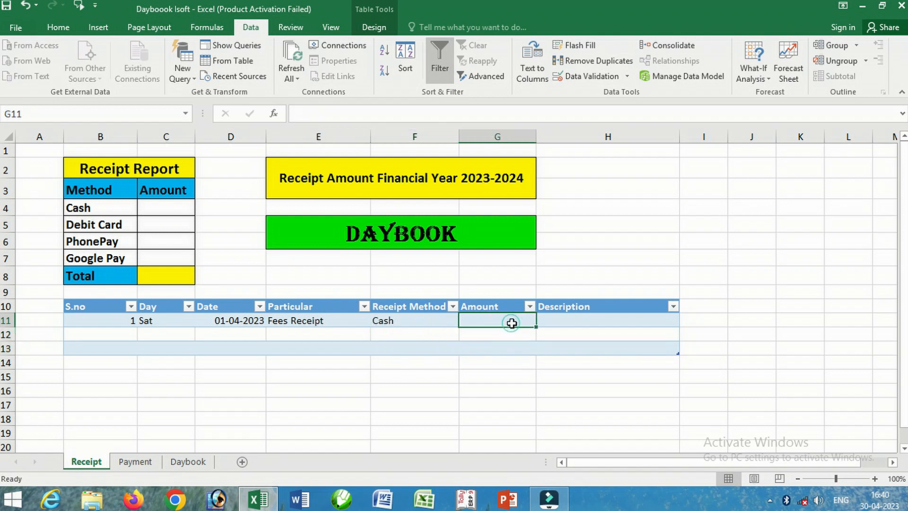
pyautogui.write('5')
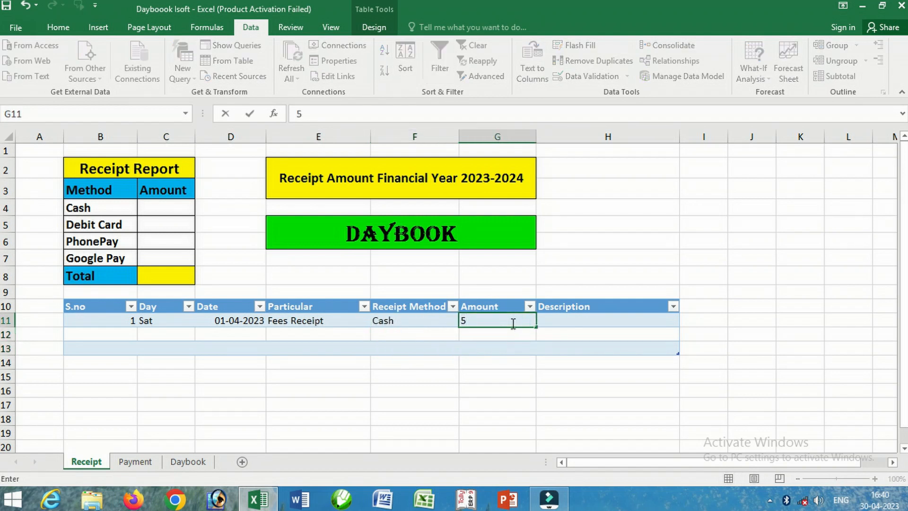
pyautogui.write('000')
pyautogui.press('Return')
# Enter a description in H11 reading "This fees is" followed by the payer's full name.
pyautogui.click(561, 320)
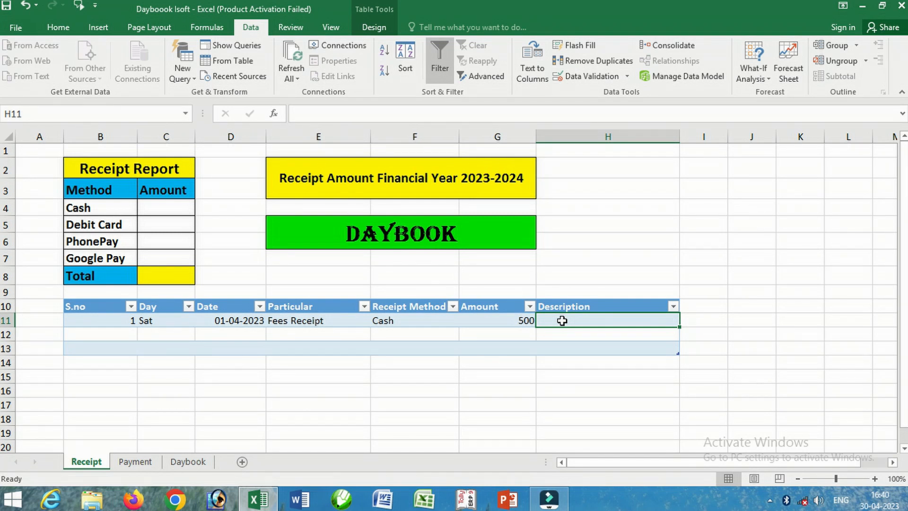
pyautogui.write('Thi')
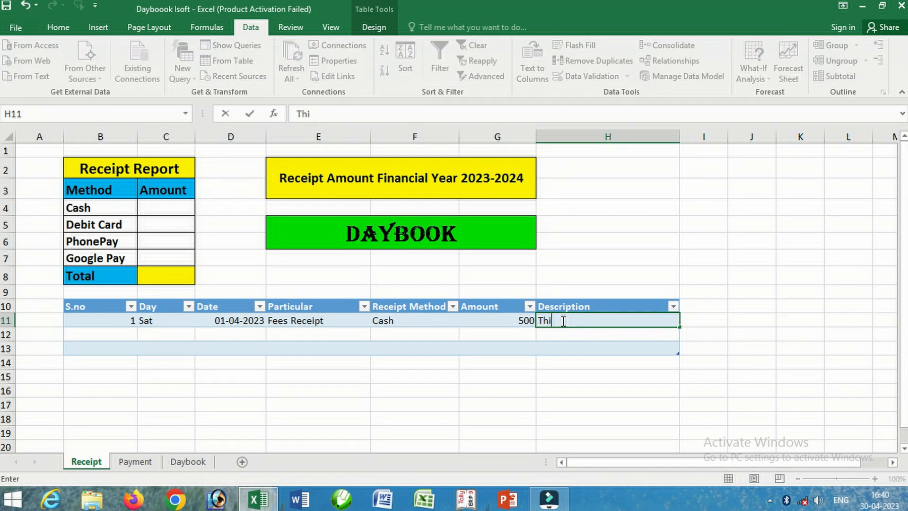
pyautogui.write('s fees is Rav')
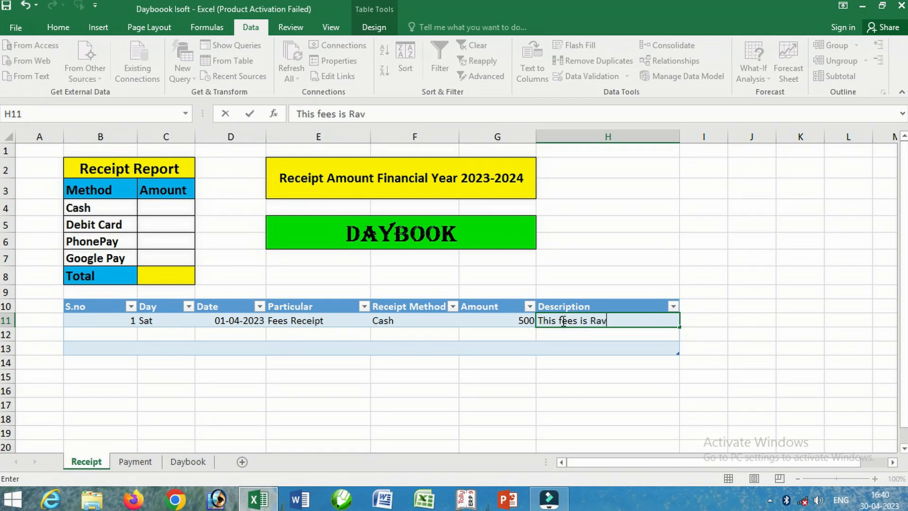
pyautogui.write('i Kumar')
pyautogui.click(559, 333)
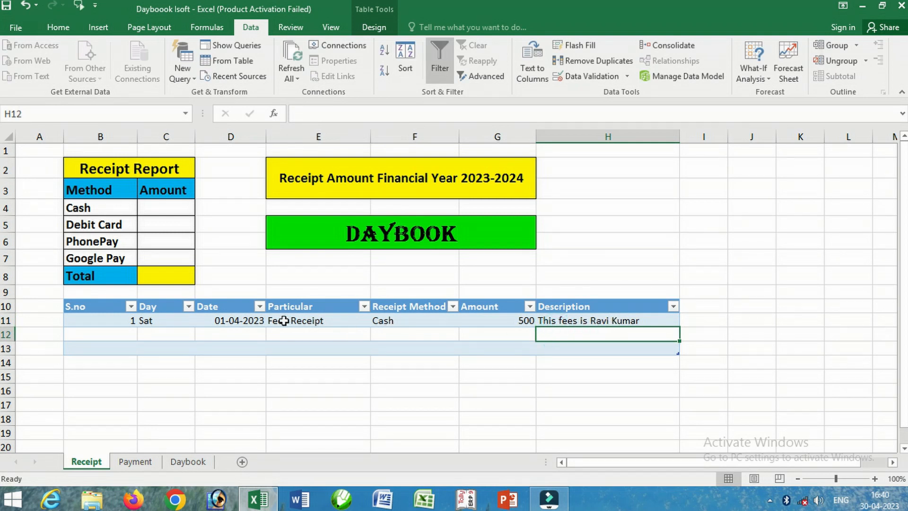
pyautogui.click(495, 320)
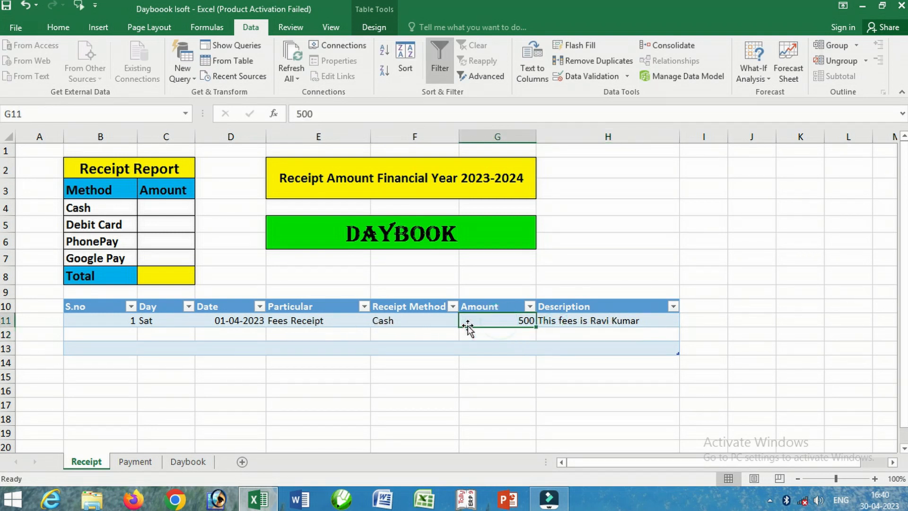
# Enter the date 2-4-2023 in D12 under Date.
pyautogui.click(238, 335)
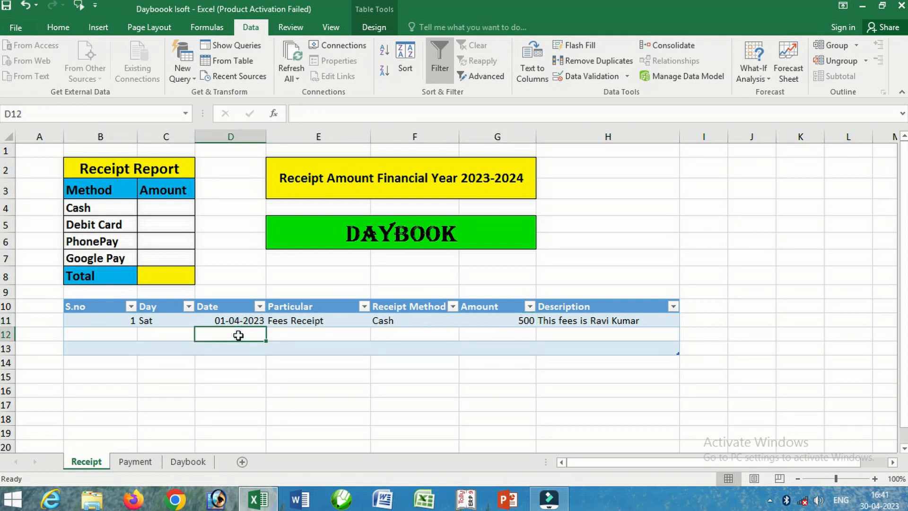
pyautogui.write('2-4-')
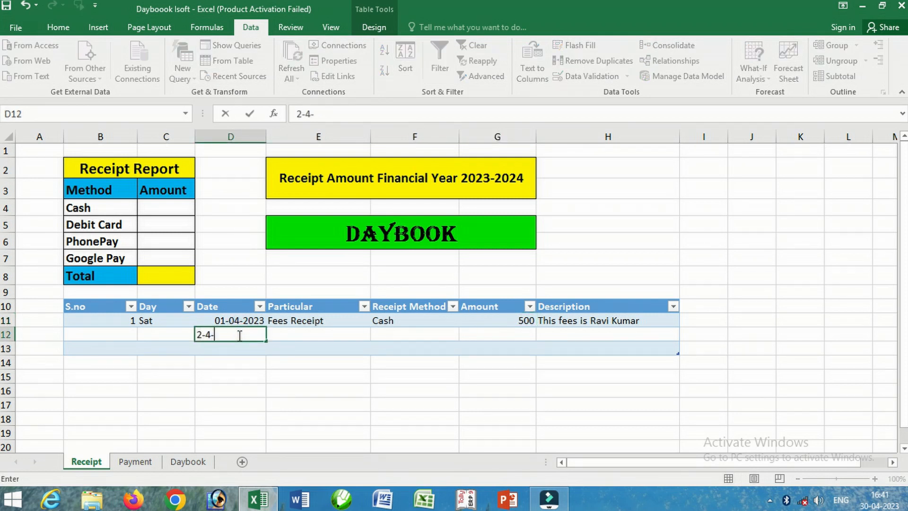
pyautogui.write('20')
pyautogui.write('24')
pyautogui.press('Tab')
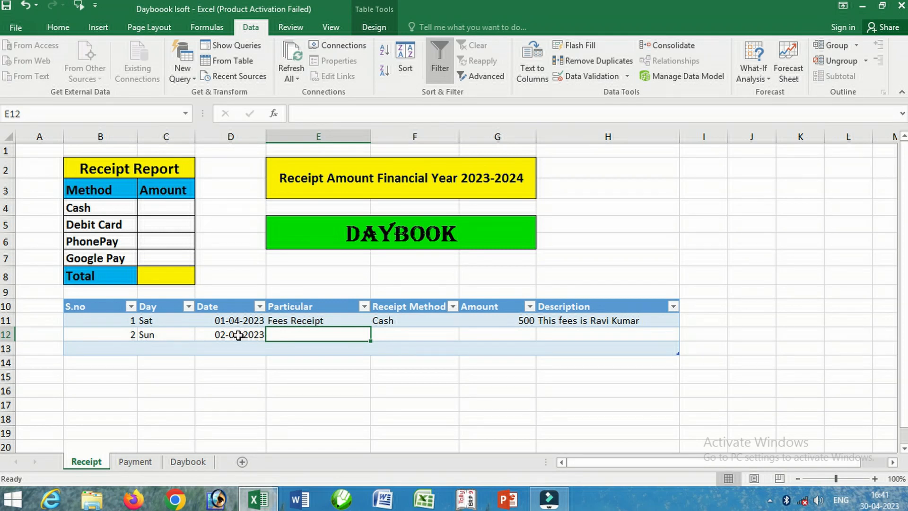
# Enter Com in E12 under Particular and choose Debit Card as the Receipt Method in F12.
pyautogui.write('Comm')
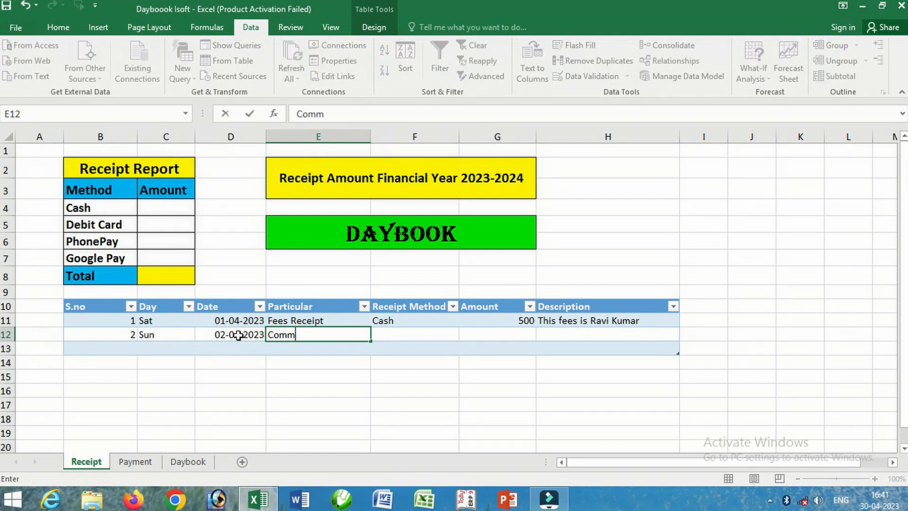
pyautogui.press('BackSpace')
pyautogui.press('Tab')
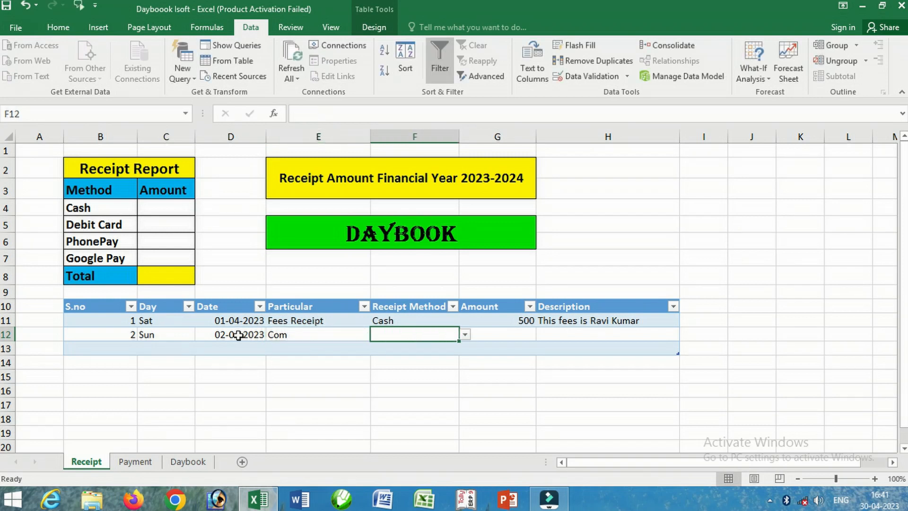
pyautogui.click(465, 335)
pyautogui.click(419, 355)
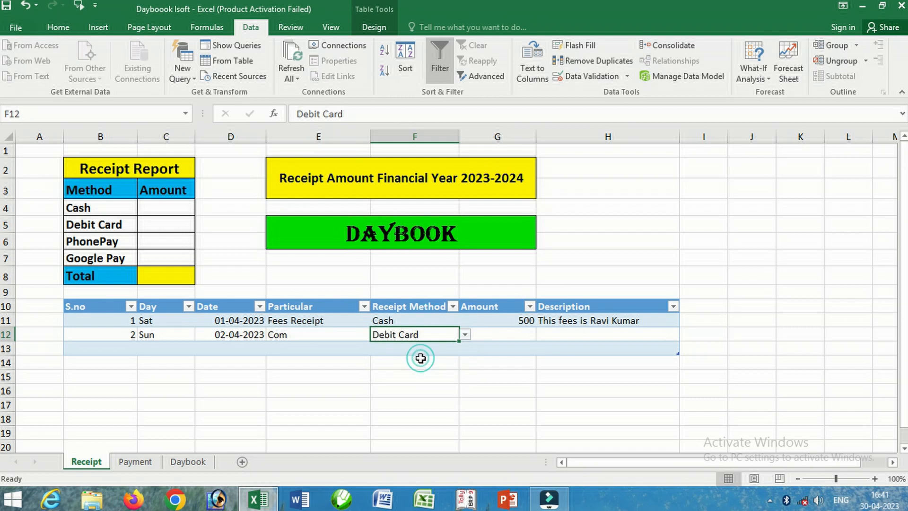
# Enter the amount 1000 in G12 and the description Com in H12.
pyautogui.click(499, 335)
pyautogui.write('1000')
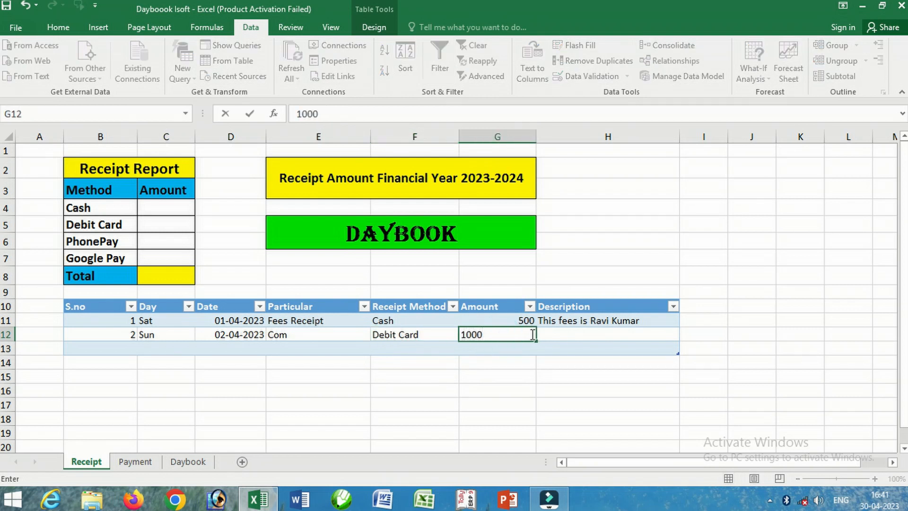
pyautogui.click(561, 336)
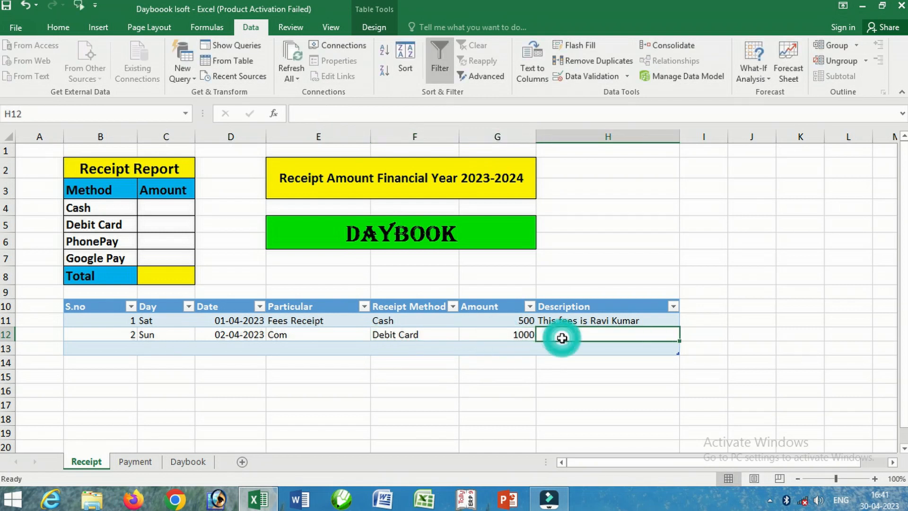
pyautogui.write('Comm')
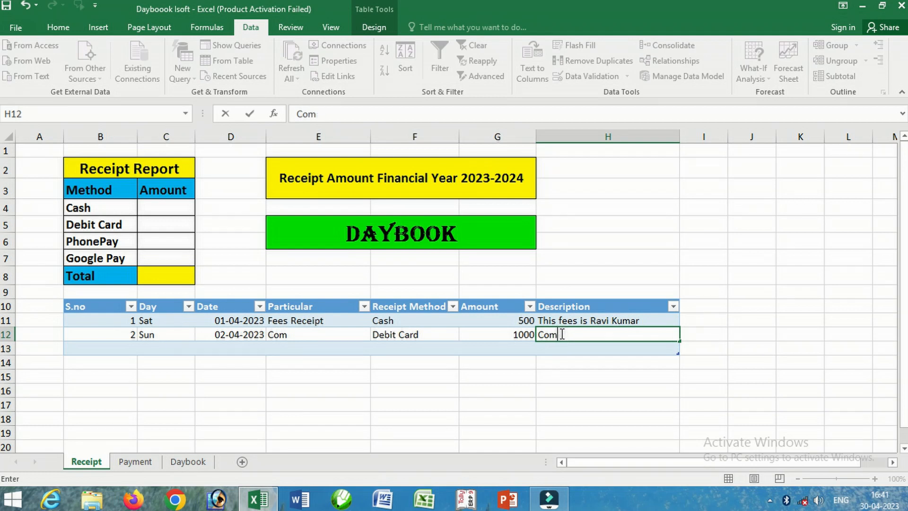
pyautogui.click(472, 335)
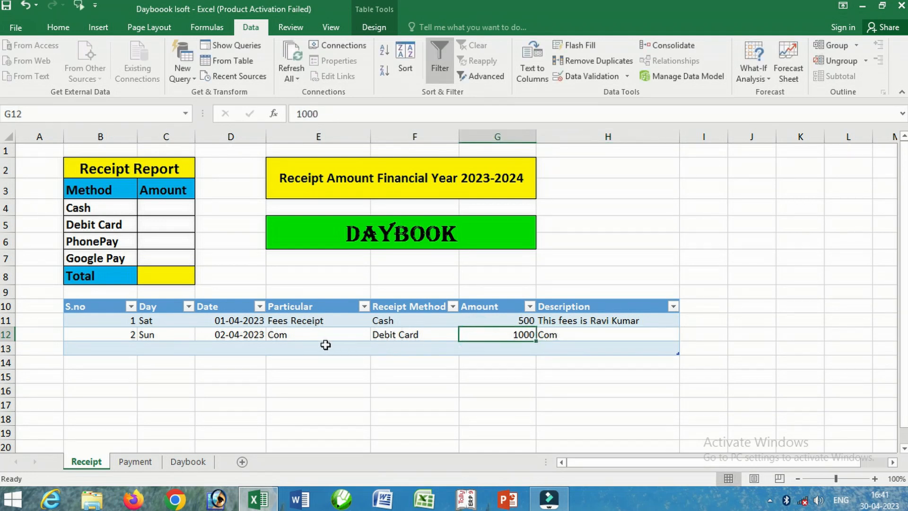
# Enter the date 3-4-2023 in D13 and the particular Rent Receive in E13.
pyautogui.click(153, 347)
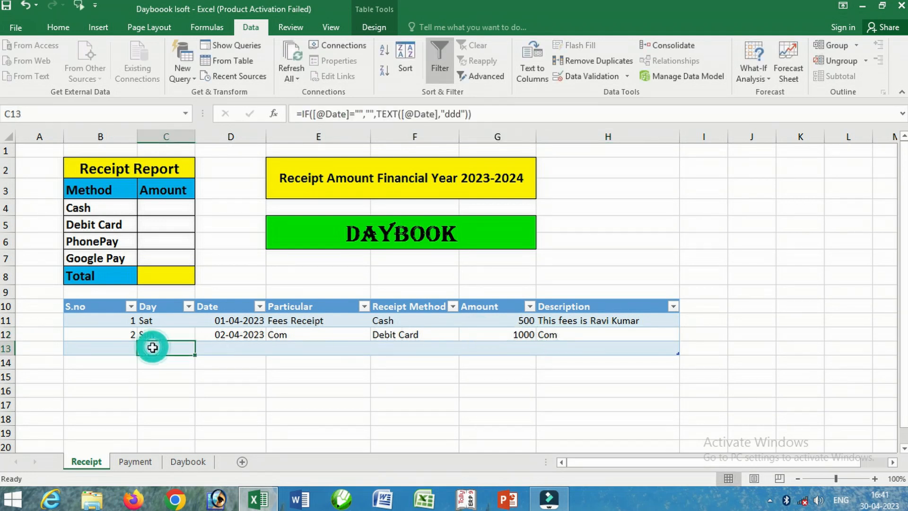
pyautogui.click(236, 355)
pyautogui.click(234, 346)
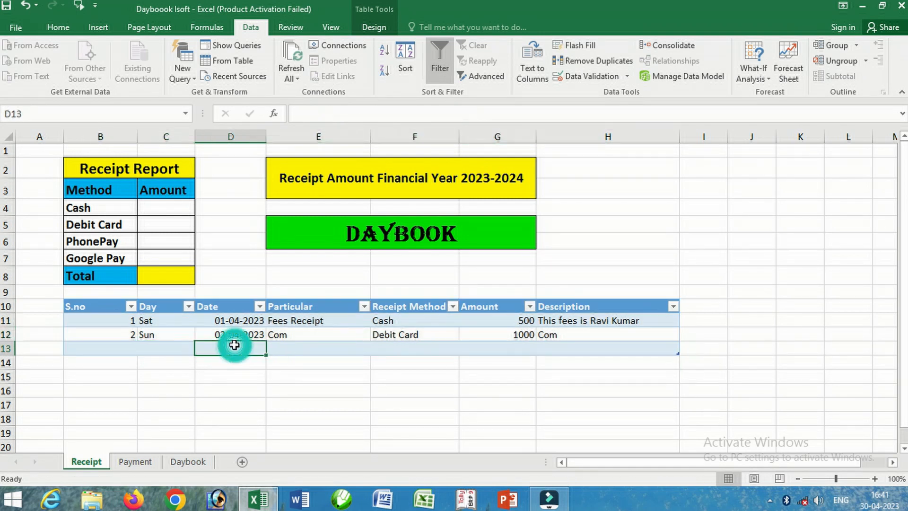
pyautogui.write('3-4-2023')
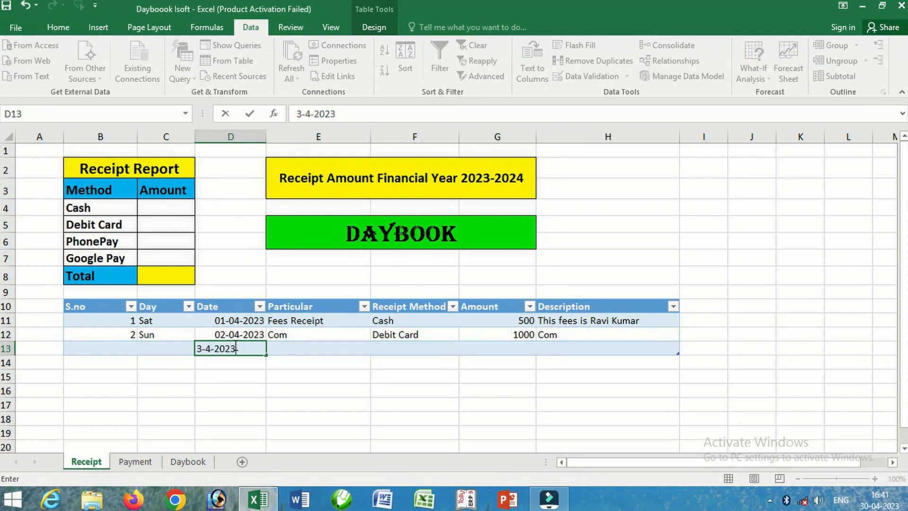
pyautogui.press('Tab')
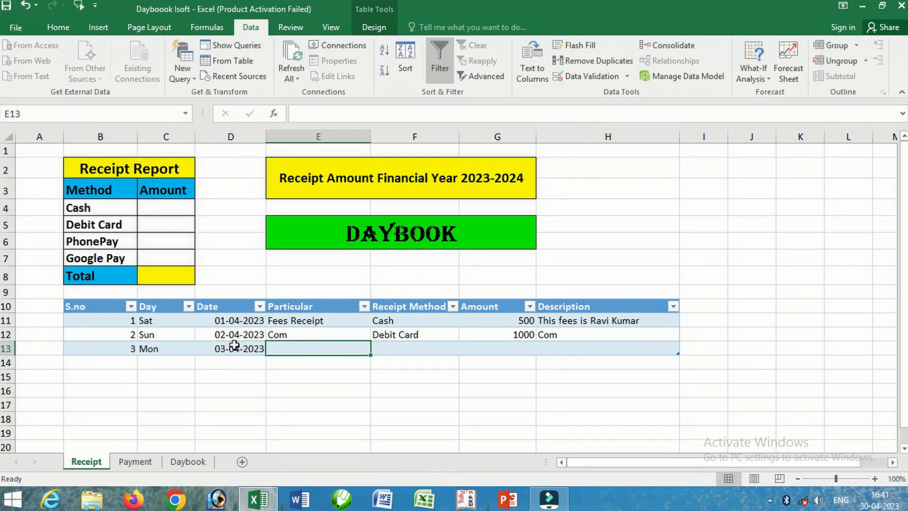
pyautogui.write('Rent Receive')
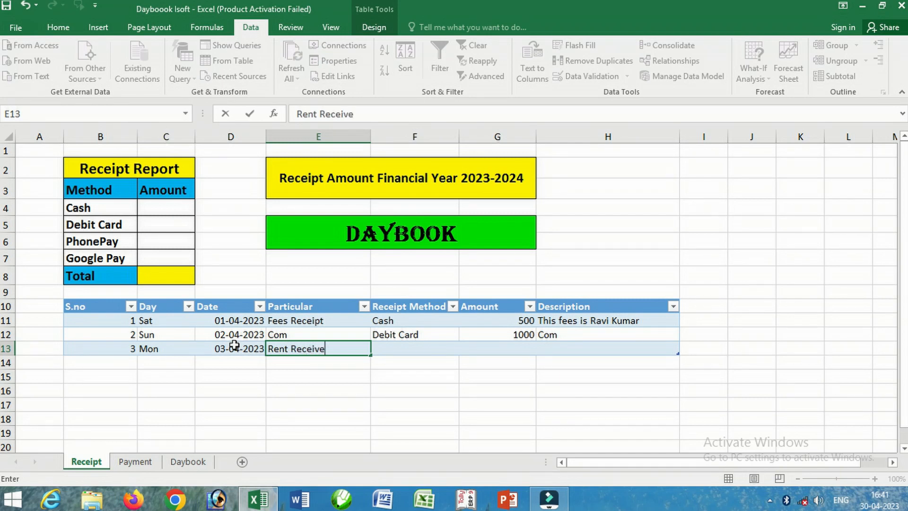
pyautogui.press('Tab')
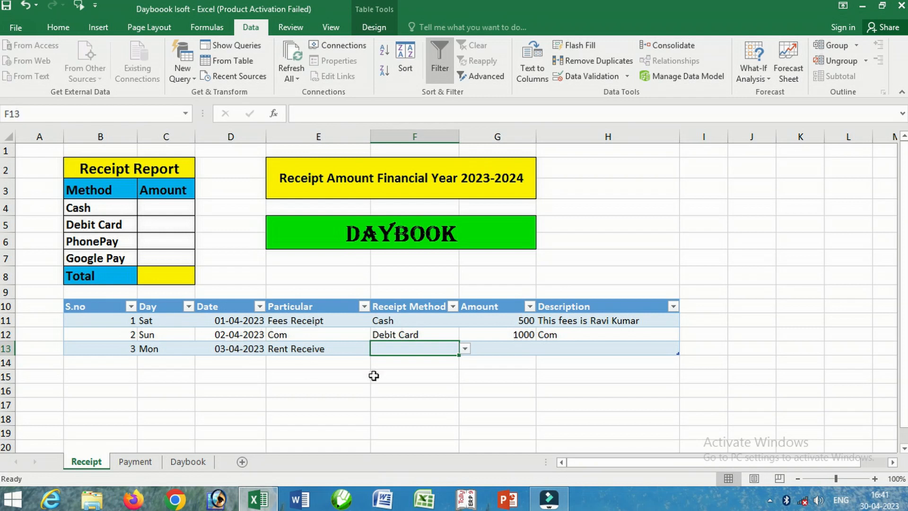
# Choose Phone Pay as the Receipt Method in F13 and enter the amount 1200 in G13.
pyautogui.click(465, 348)
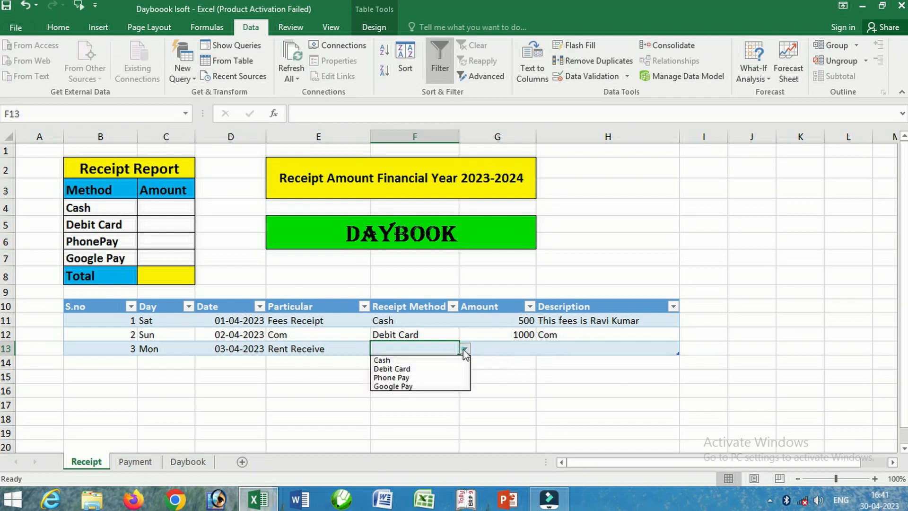
pyautogui.click(410, 377)
pyautogui.click(502, 348)
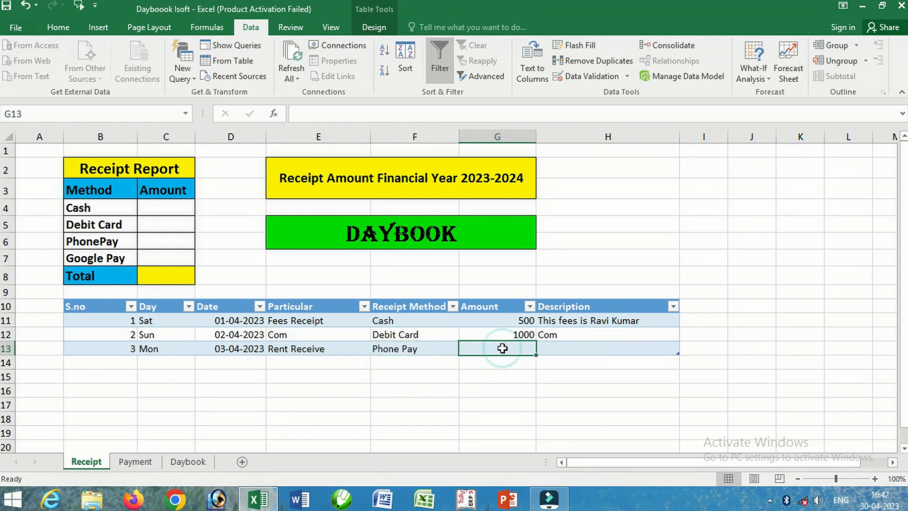
pyautogui.write('1200')
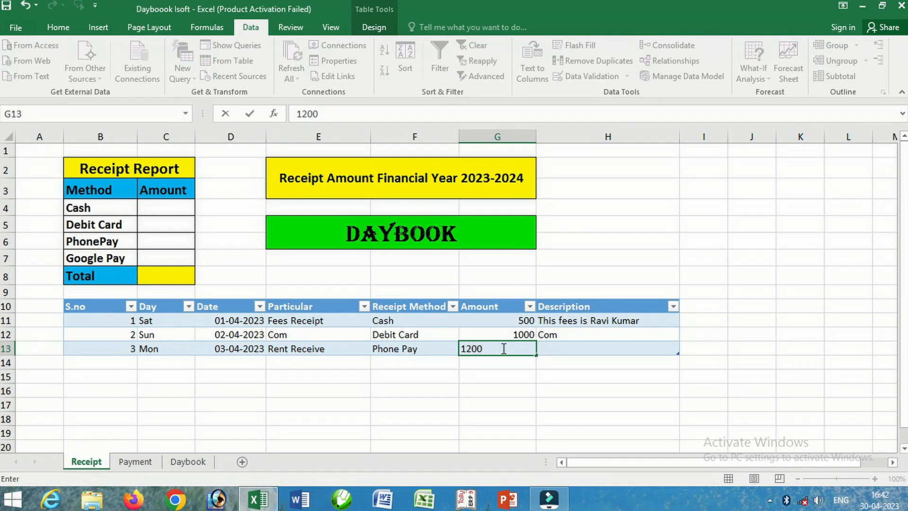
# Enter the description Shop Rent in H13 for the Rent Receive entry.
pyautogui.click(597, 354)
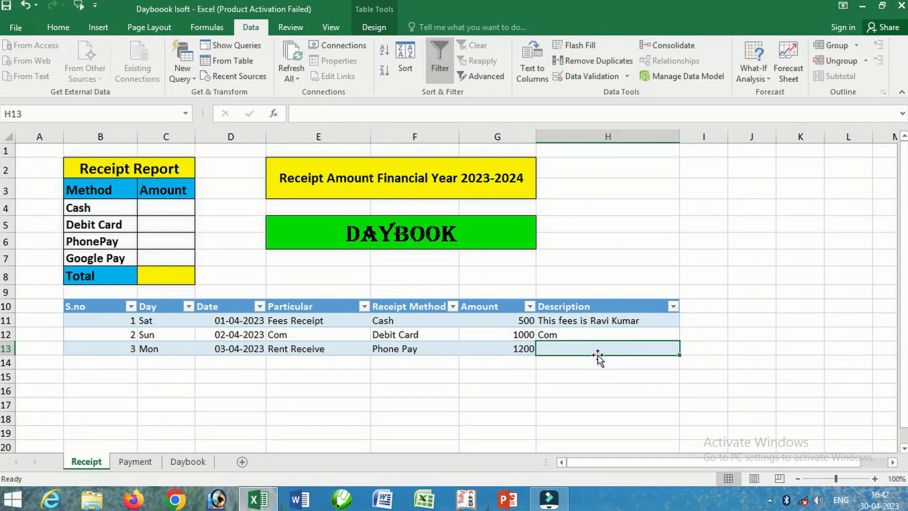
pyautogui.write('Shop Rent')
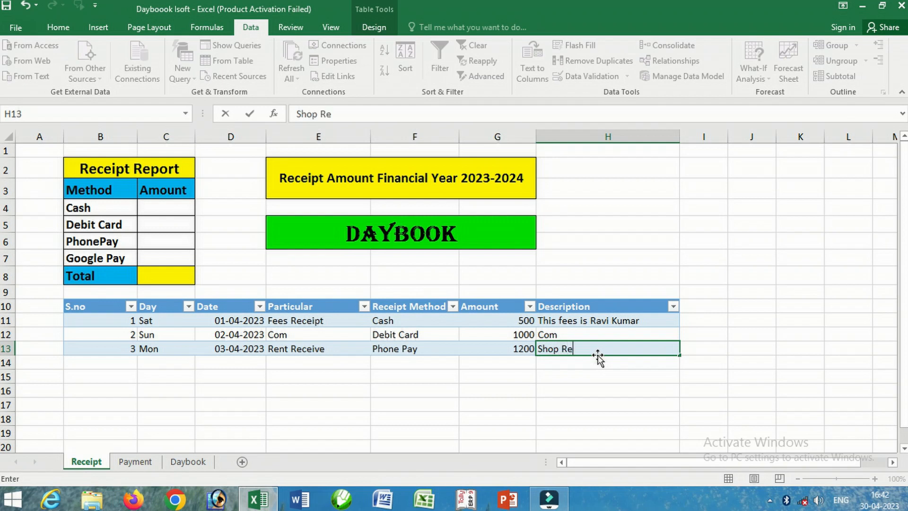
pyautogui.click(420, 349)
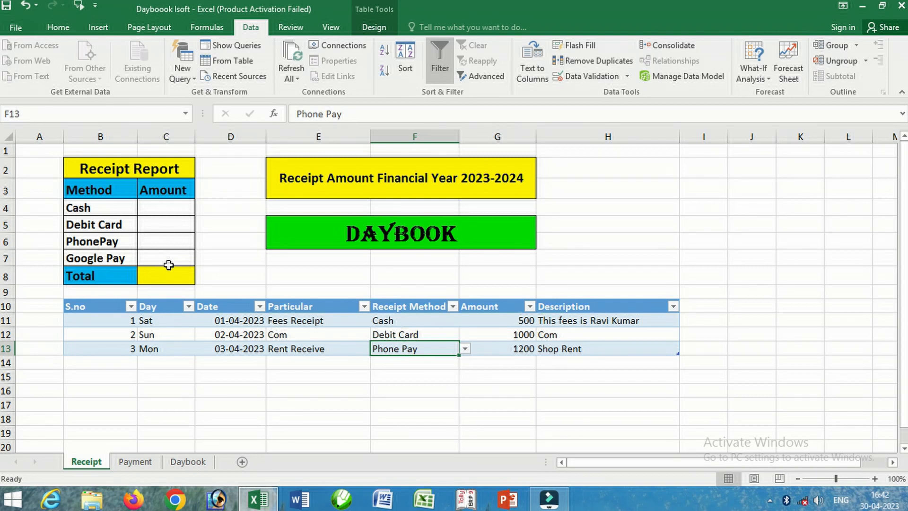
# Enter =SUMIF(Table1[Receipt Method],B4,Table1[Amount]) in C4 to total the Cash receipts in the Receipt Report.
pyautogui.click(166, 212)
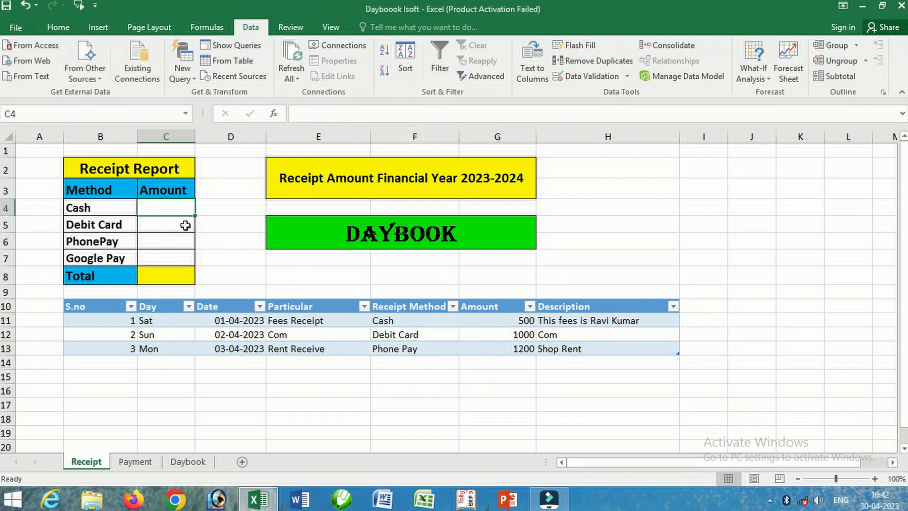
pyautogui.write('=sumi')
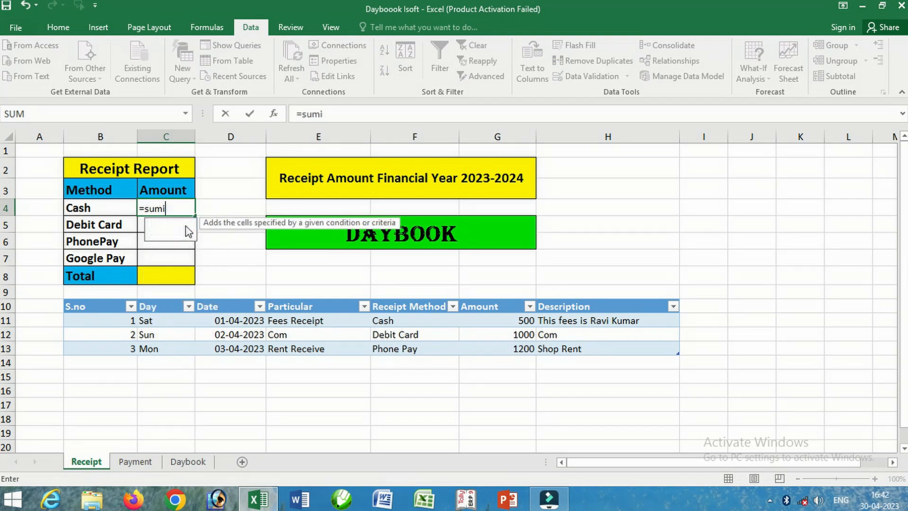
pyautogui.write('f')
pyautogui.press('Tab')
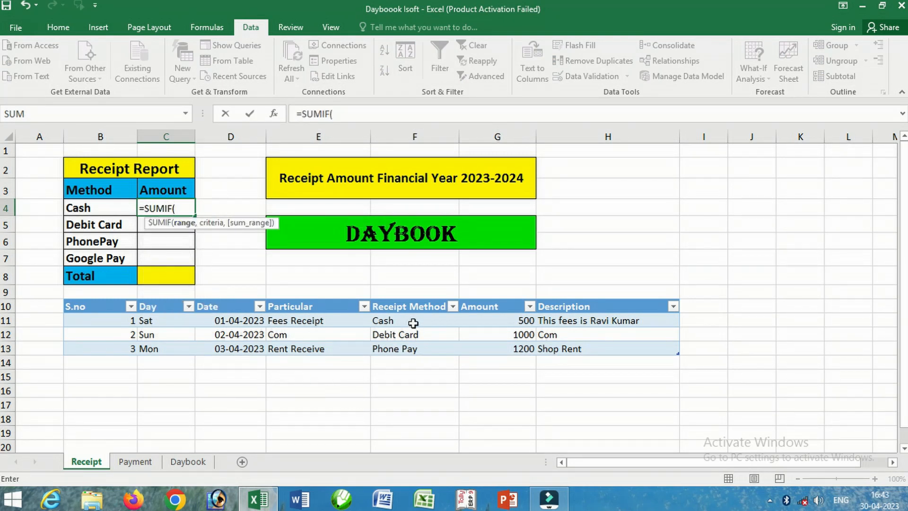
pyautogui.moveTo(410, 320); pyautogui.dragTo(409, 347)
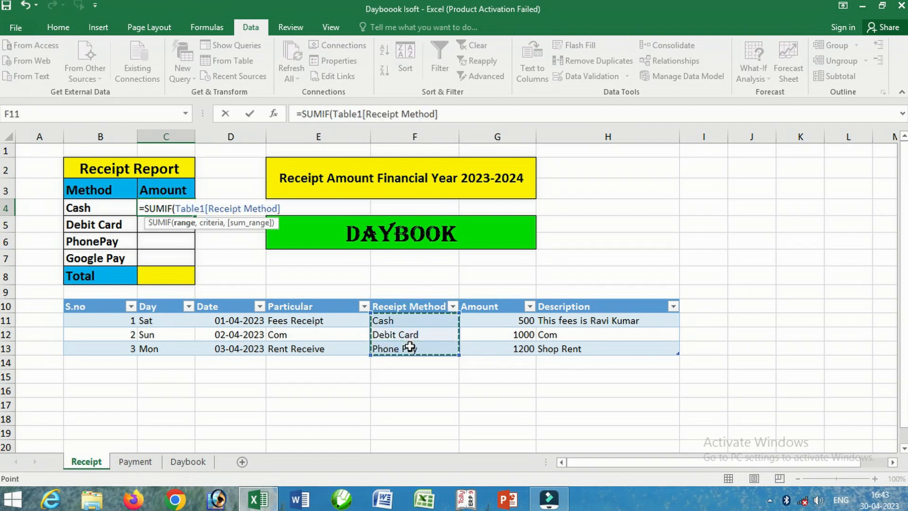
pyautogui.write(',')
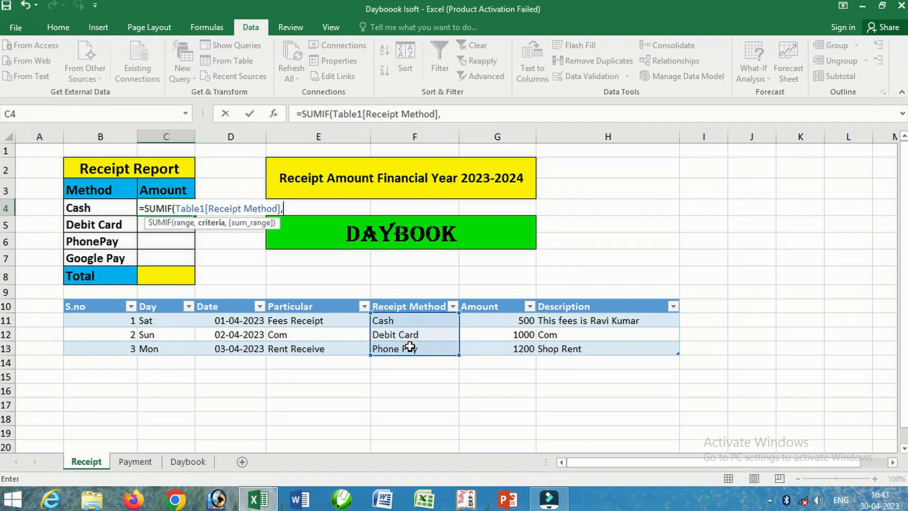
pyautogui.click(93, 209)
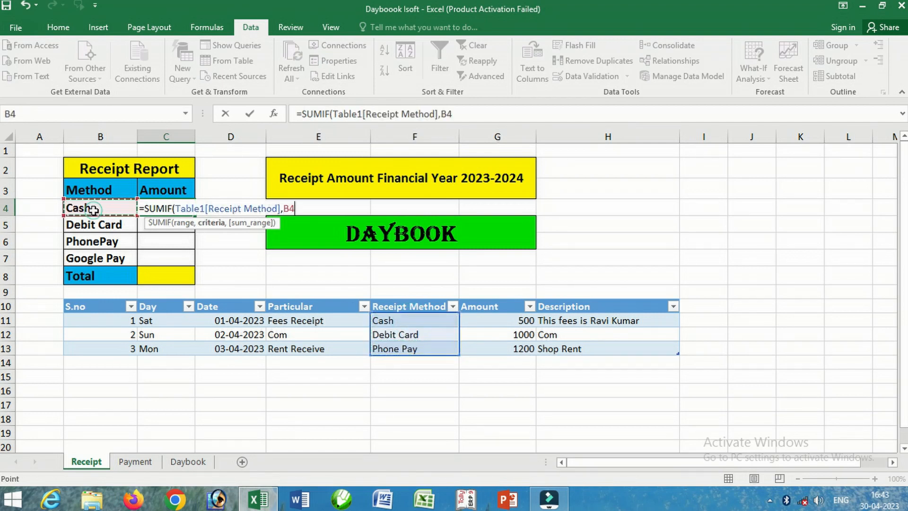
pyautogui.write(',')
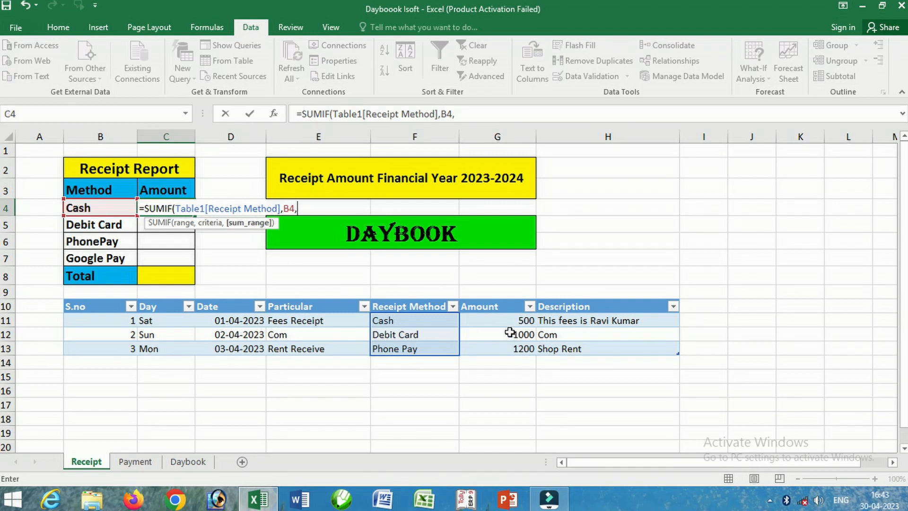
pyautogui.moveTo(509, 319); pyautogui.dragTo(513, 354)
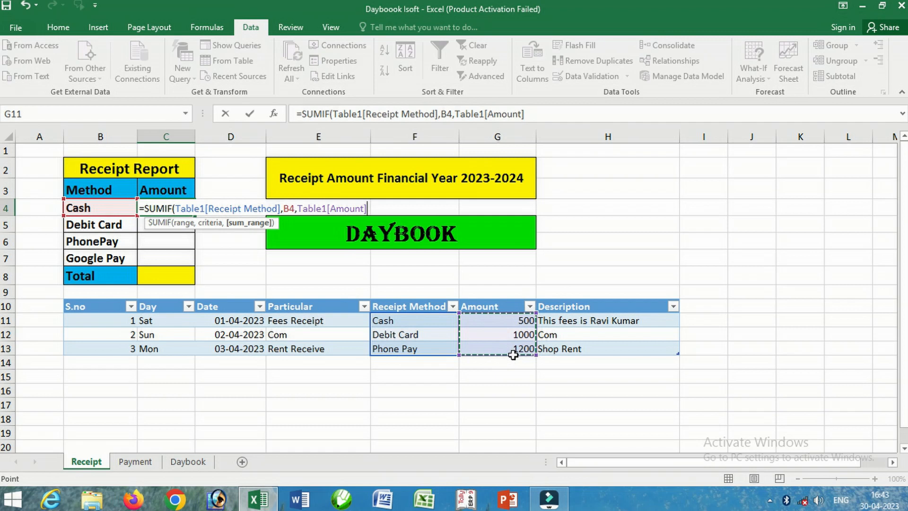
pyautogui.press('Return')
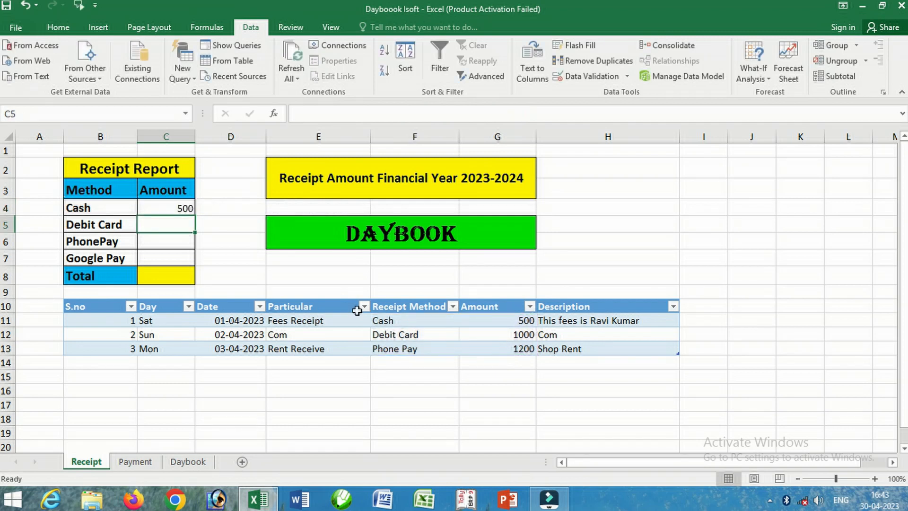
# Fill the SUMIF formula from C4 down to C7 and correct the method label in B6 to Phone Pay.
pyautogui.click(174, 207)
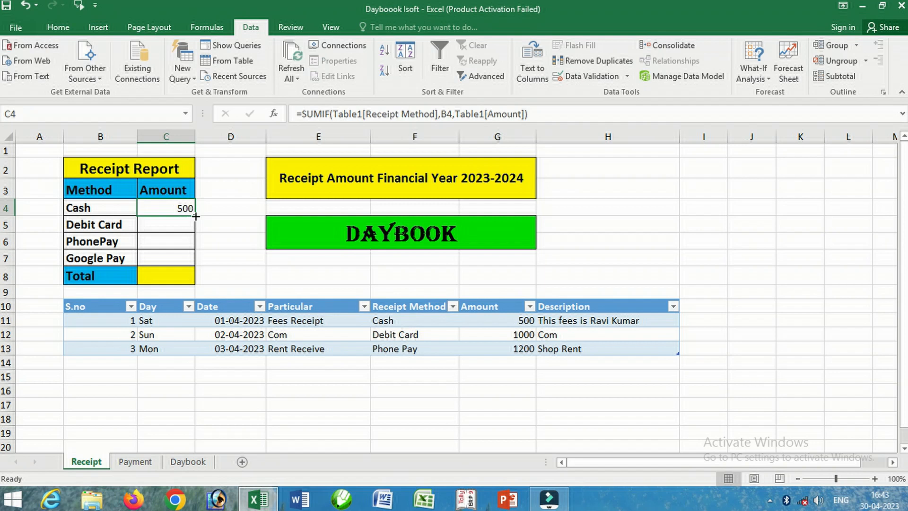
pyautogui.moveTo(196, 216); pyautogui.dragTo(197, 261)
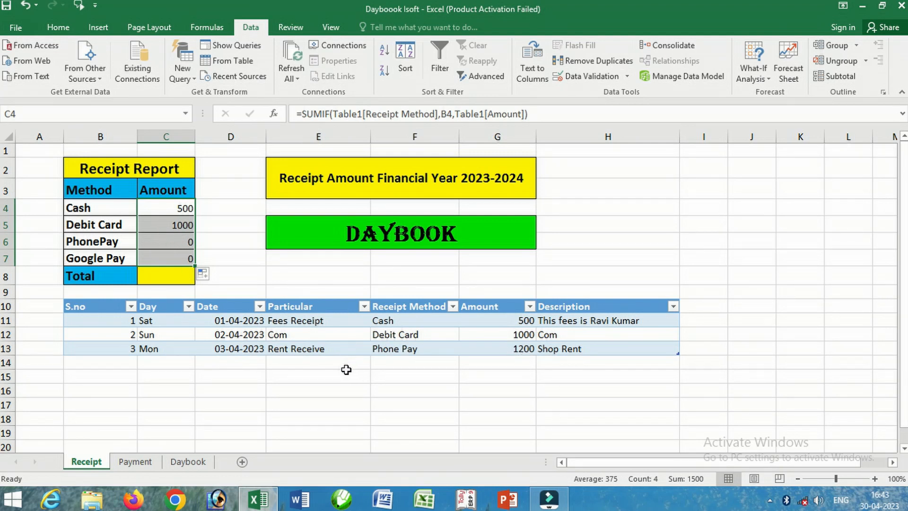
pyautogui.doubleClick(101, 242)
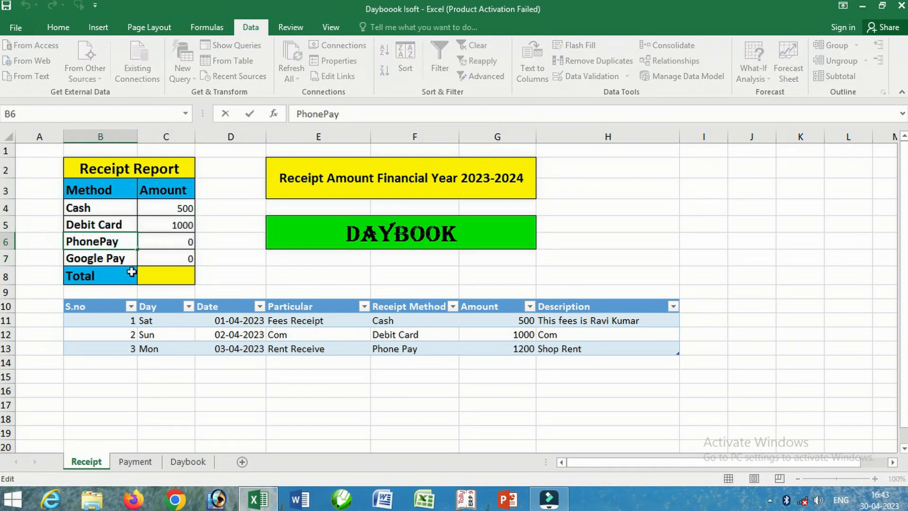
pyautogui.click(149, 241)
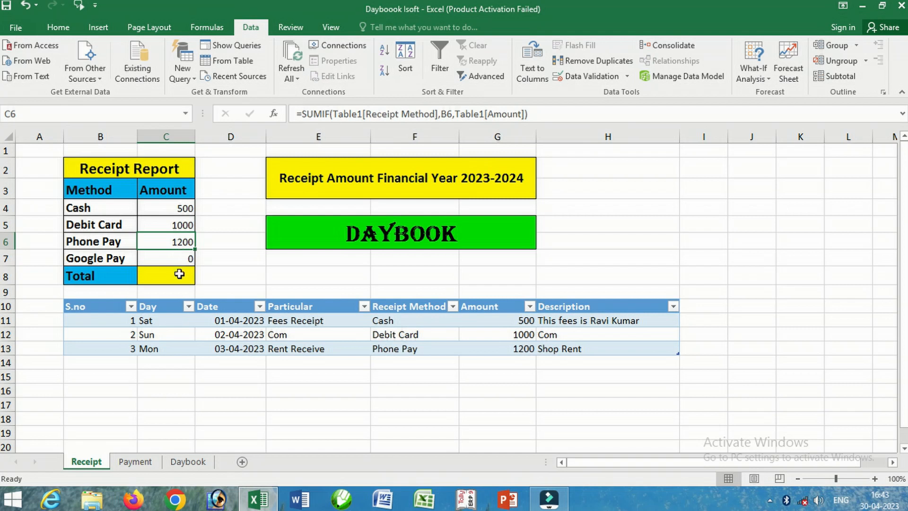
# Total the Receipt Report amounts in C8 with =SUM(C4:C7).
pyautogui.click(179, 276)
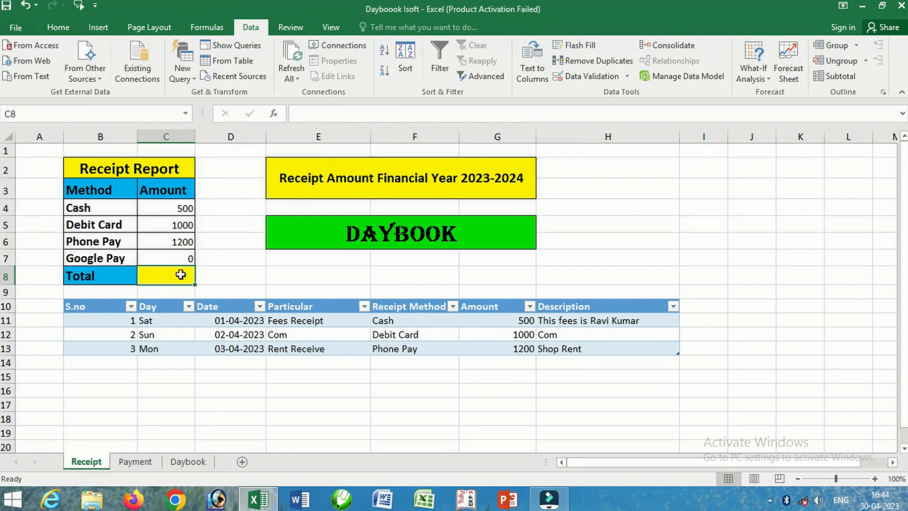
pyautogui.hotkey('alt', '=')
pyautogui.press('Return')
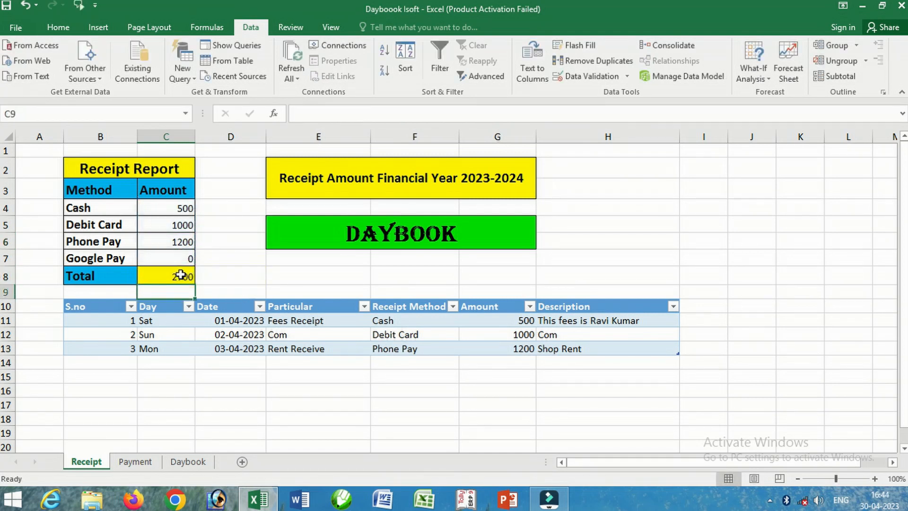
pyautogui.click(163, 277)
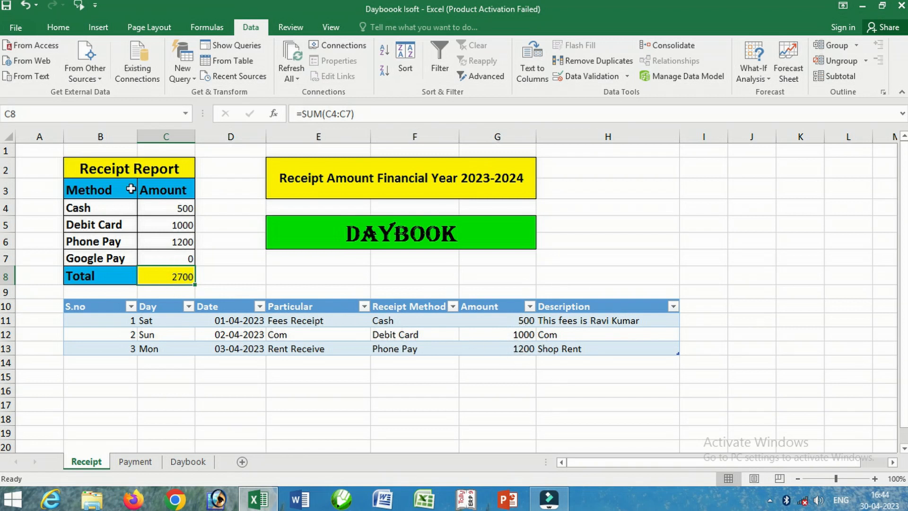
# Format the Receipt Report amounts in C4:C8 as bold, centred, 14-point text.
pyautogui.moveTo(174, 208); pyautogui.dragTo(183, 275)
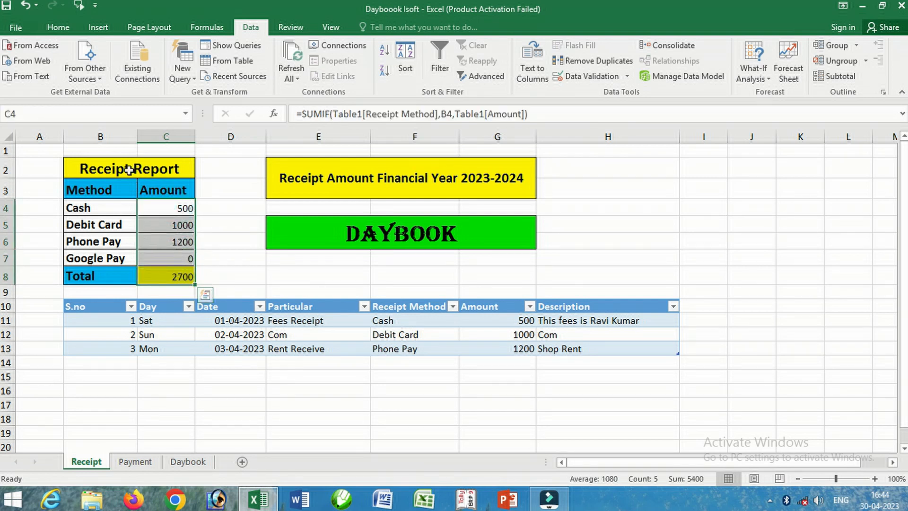
pyautogui.click(56, 27)
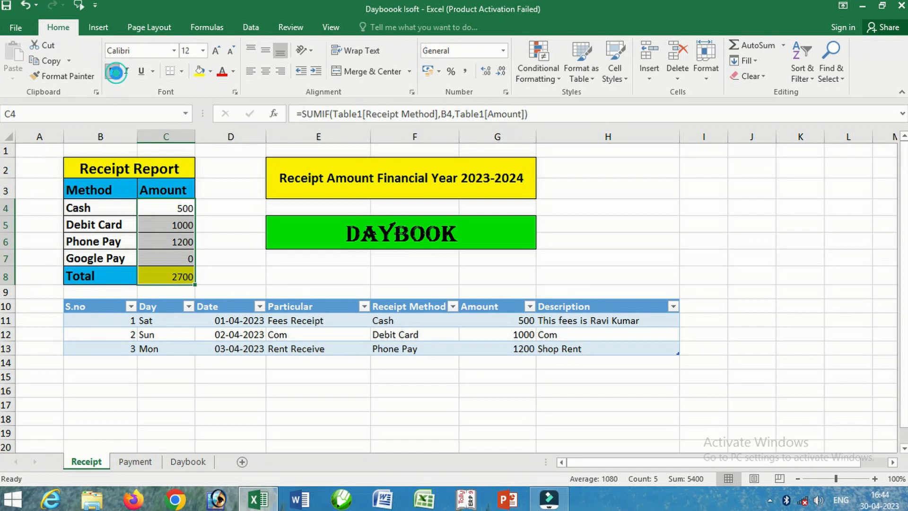
pyautogui.click(112, 72)
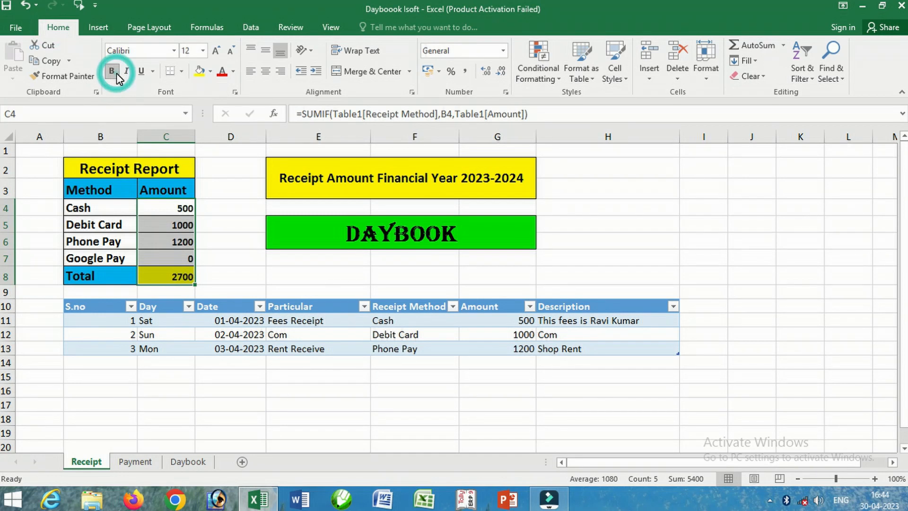
pyautogui.click(268, 75)
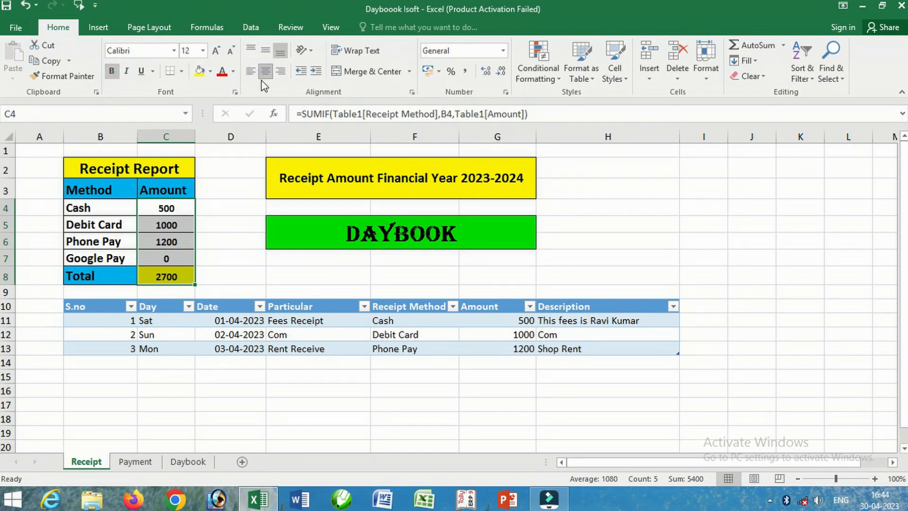
pyautogui.click(217, 51)
pyautogui.click(181, 278)
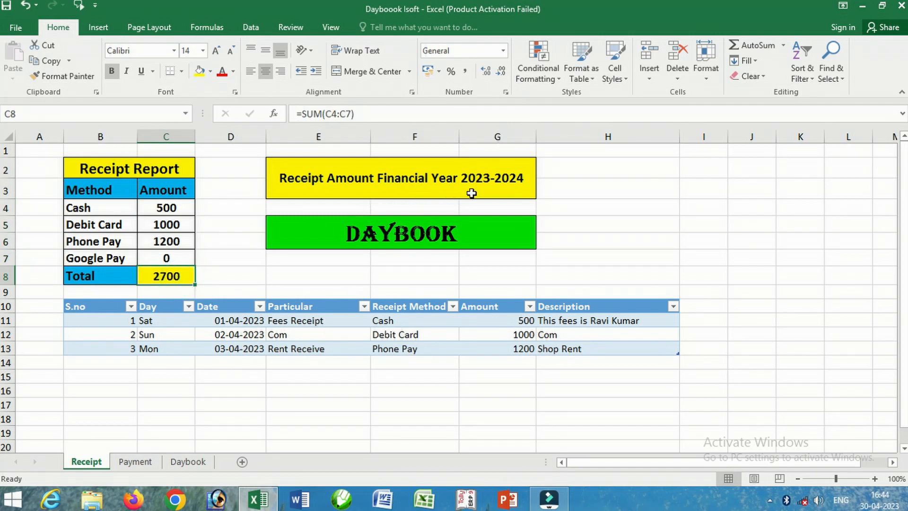
# Copy the entire Receipt sheet and paste it into the Payment sheet starting at A1.
pyautogui.click(392, 240)
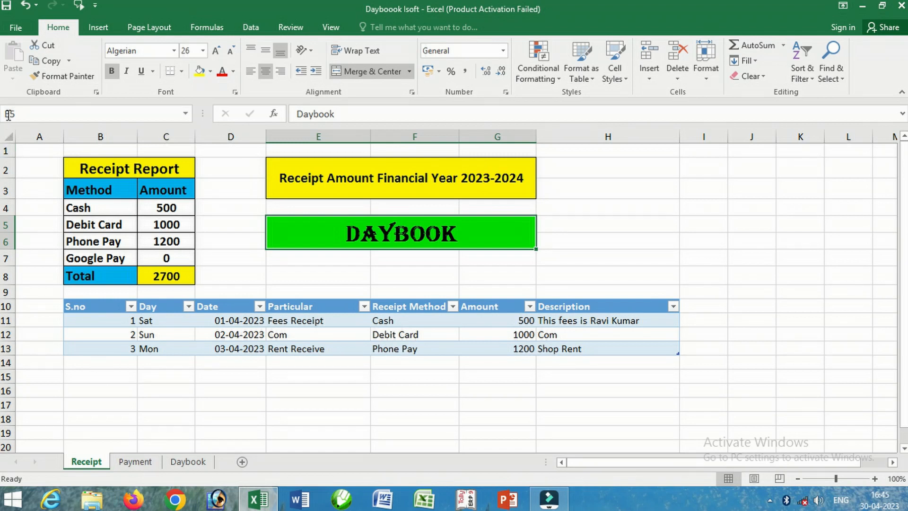
pyautogui.click(6, 137)
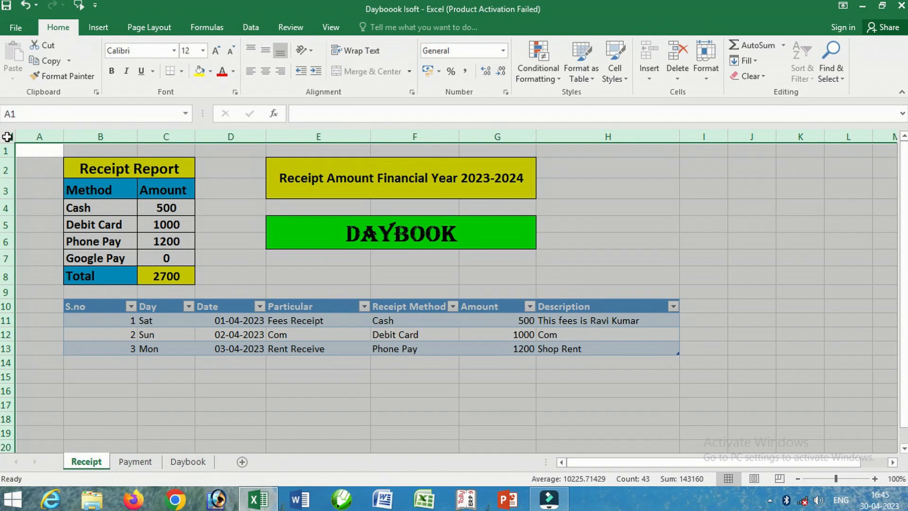
pyautogui.hotkey('ctrl', 'c')
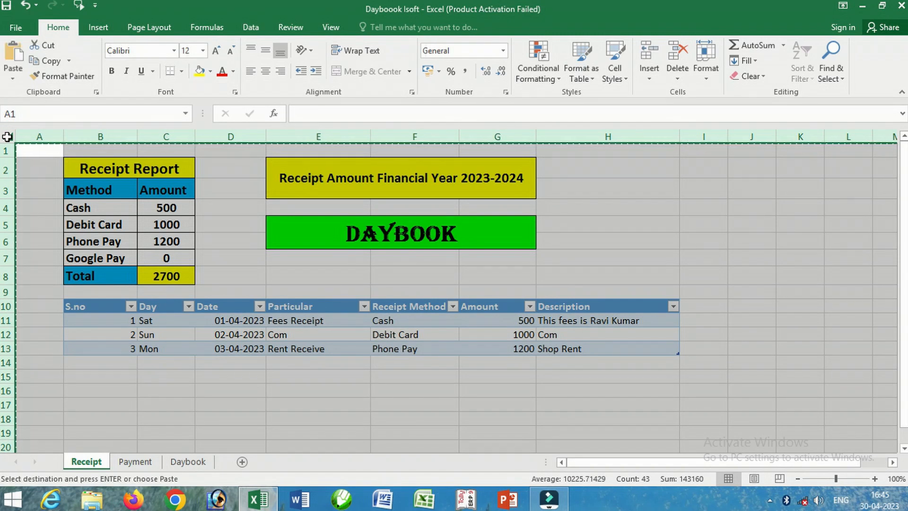
pyautogui.click(135, 461)
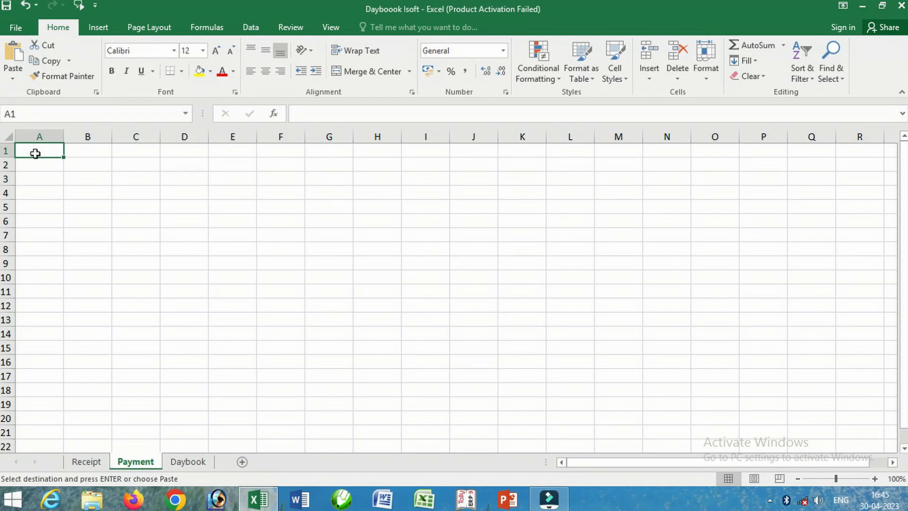
pyautogui.hotkey('ctrl', 'v')
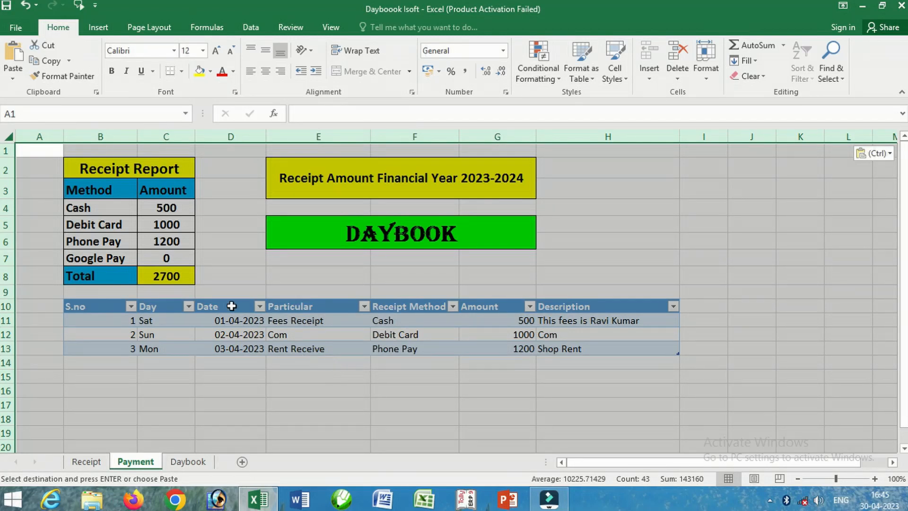
# Replace the receipt wording on the Payment sheet with Payment in the report title, main heading, method column header, and the fees and rent particulars.
pyautogui.click(123, 169)
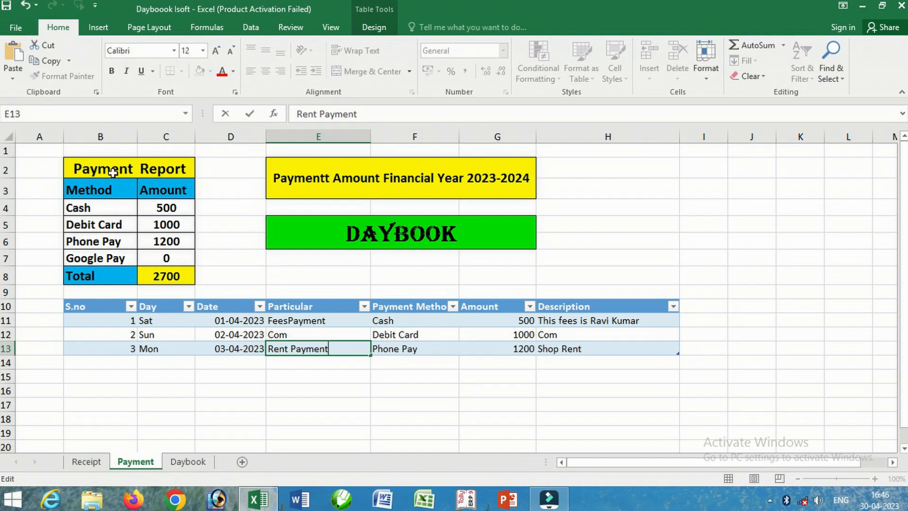
pyautogui.click(103, 170)
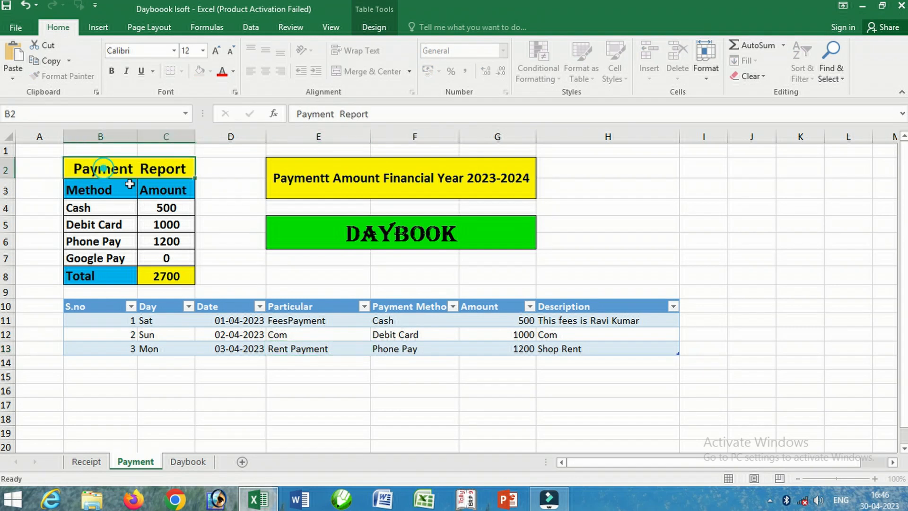
pyautogui.click(305, 182)
pyautogui.click(403, 309)
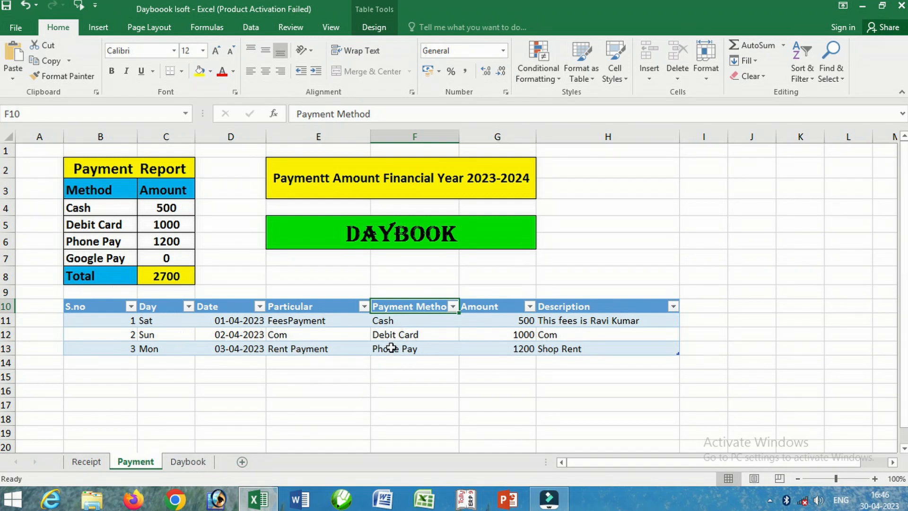
# Set the Payment sheet's Debit Card amount in G12 to 700 and its Phone Pay amount in G13 to 1000.
pyautogui.click(508, 337)
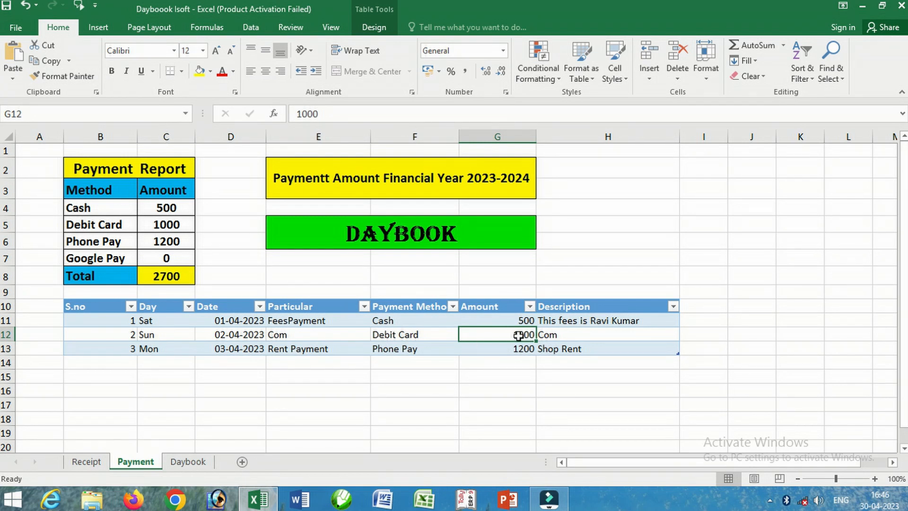
pyautogui.write('7000')
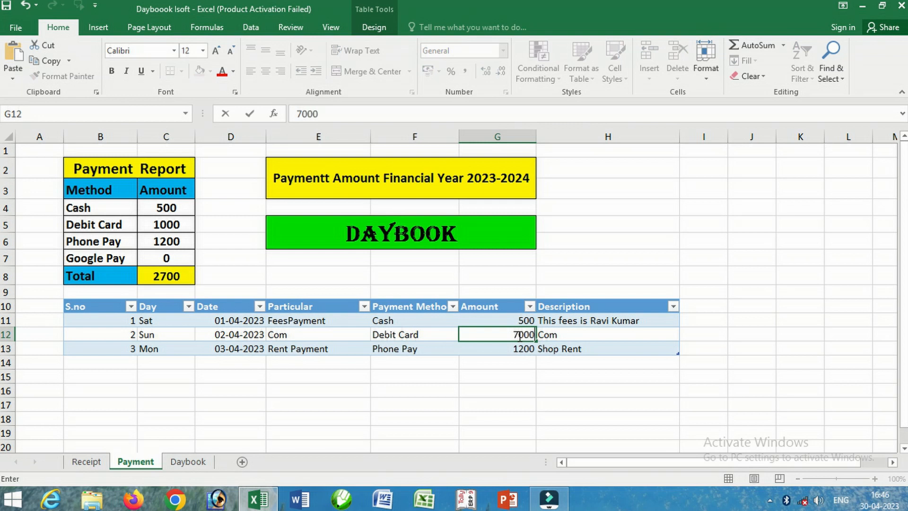
pyautogui.click(586, 345)
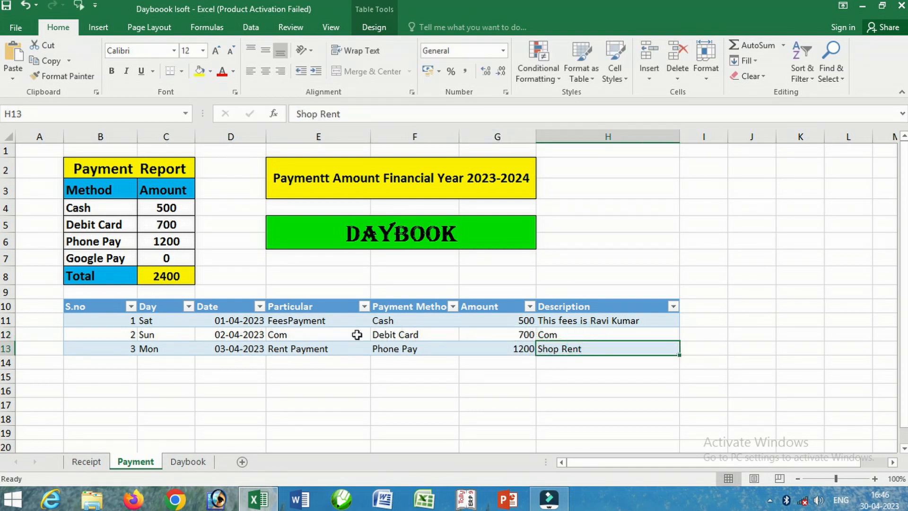
pyautogui.click(522, 350)
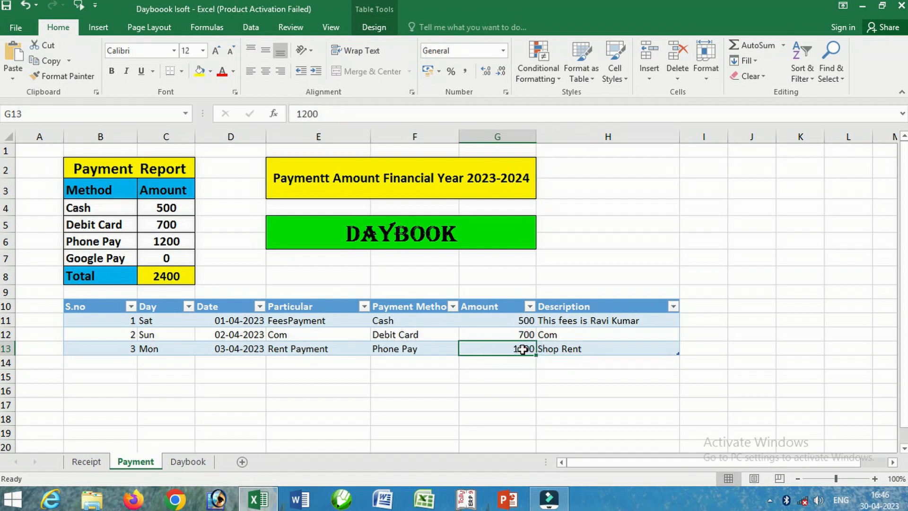
pyautogui.write('1000')
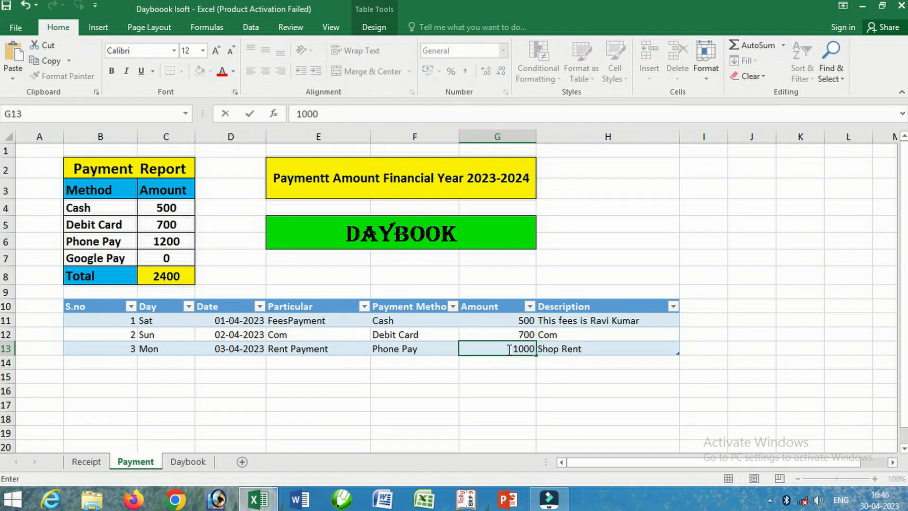
pyautogui.click(544, 348)
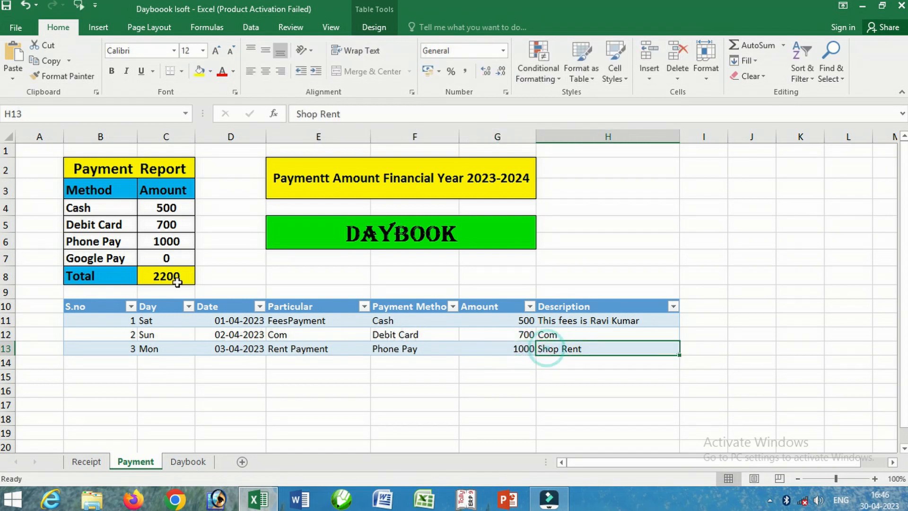
# Check the total in C8 on the Payment and Receipt sheets, and examine the date search row on the Daybook sheet.
pyautogui.click(165, 279)
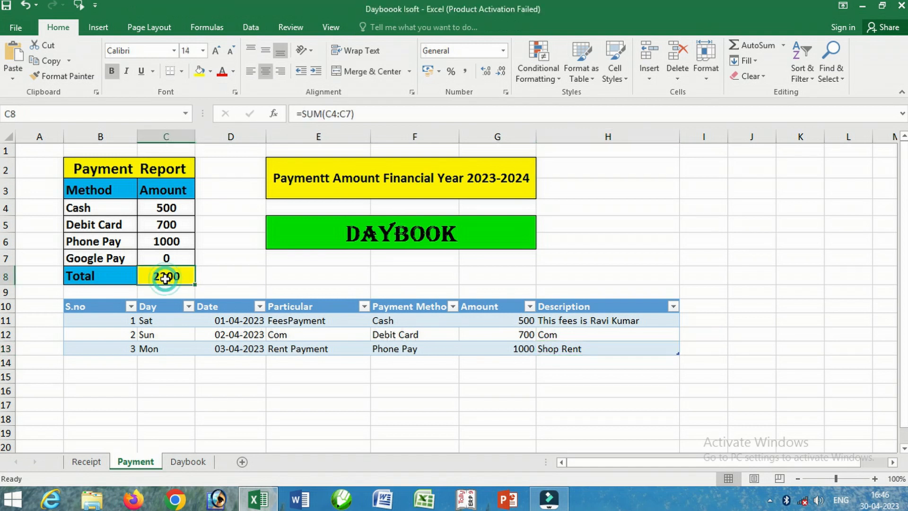
pyautogui.click(88, 462)
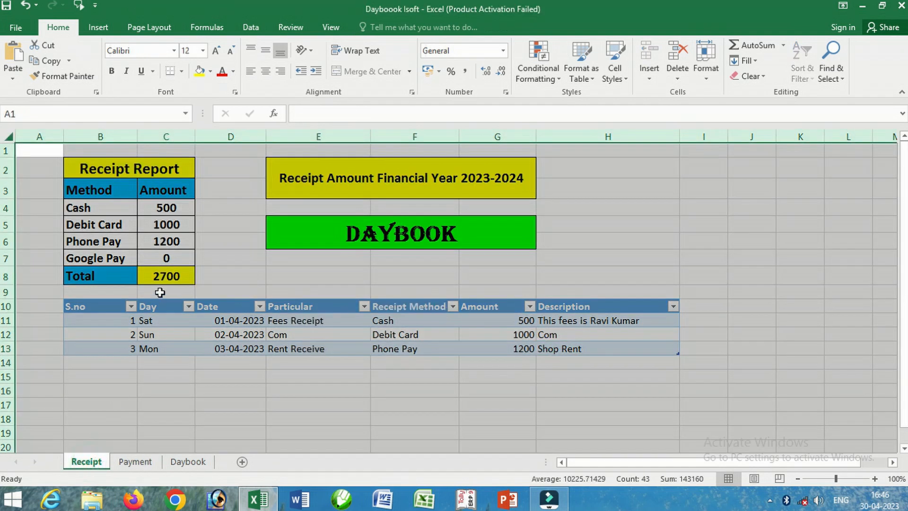
pyautogui.click(163, 277)
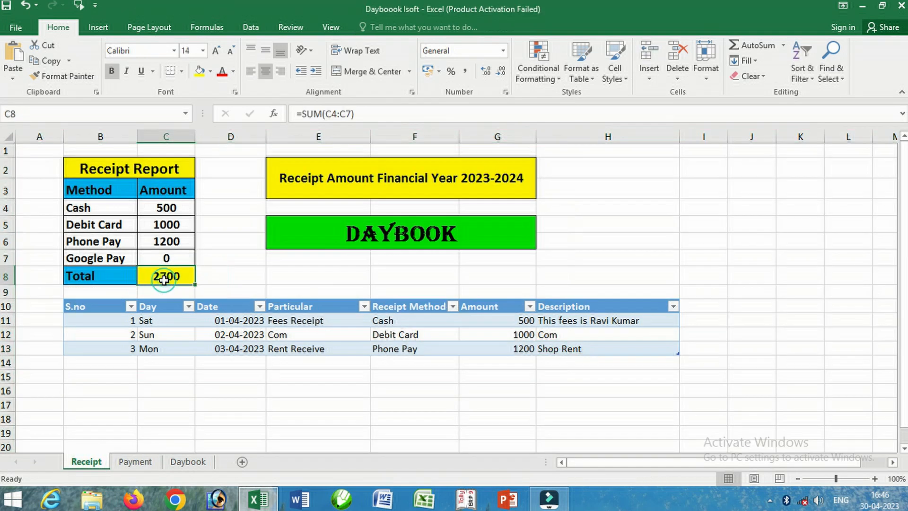
pyautogui.click(135, 462)
pyautogui.click(183, 462)
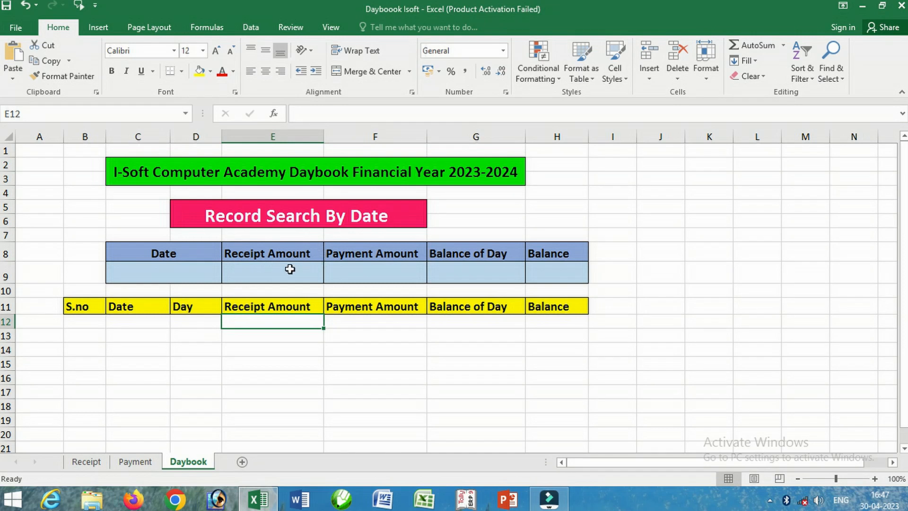
pyautogui.click(176, 269)
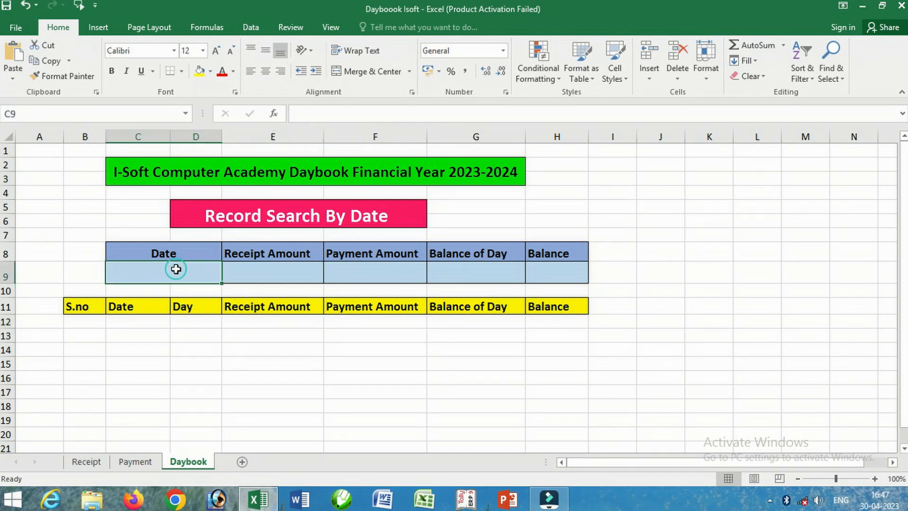
pyautogui.click(273, 274)
pyautogui.click(359, 273)
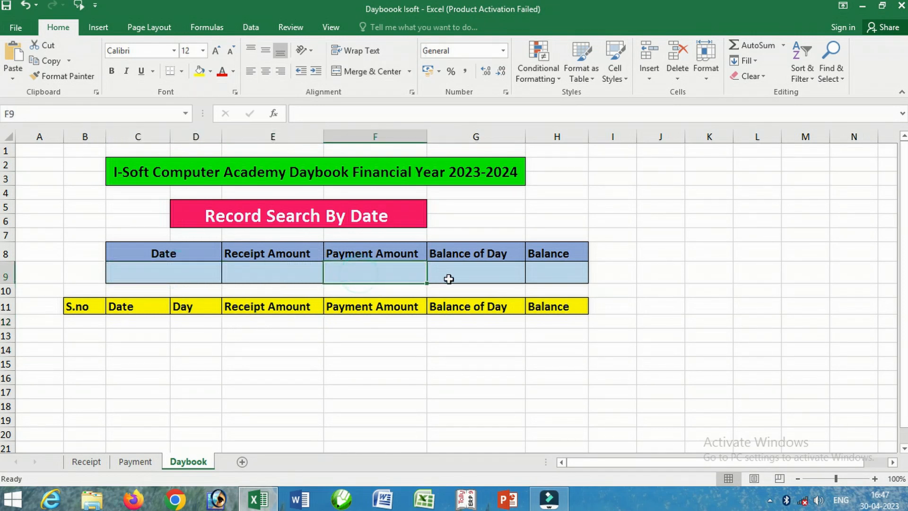
pyautogui.click(449, 279)
pyautogui.click(560, 272)
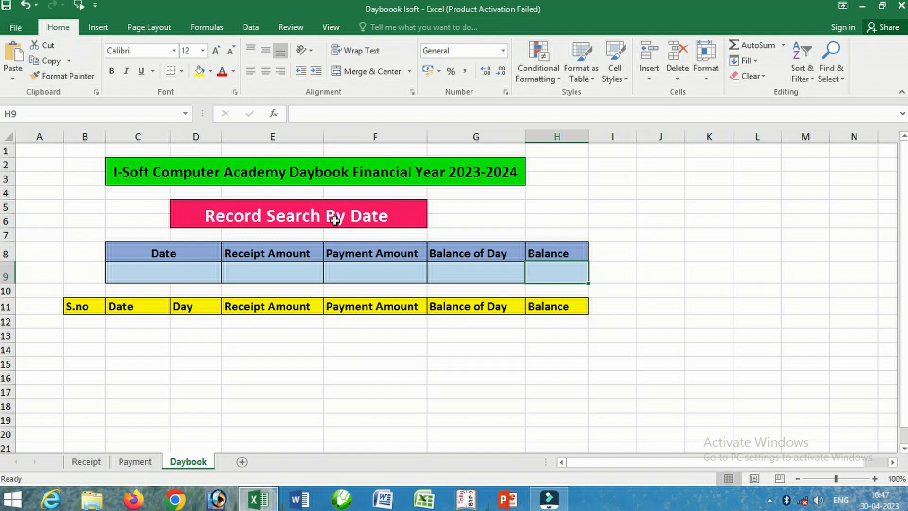
# Number the Daybook S.no column from 1 to 366, starting in B12, with a linear column series using step value 1.
pyautogui.scroll(-1, 152, 337)
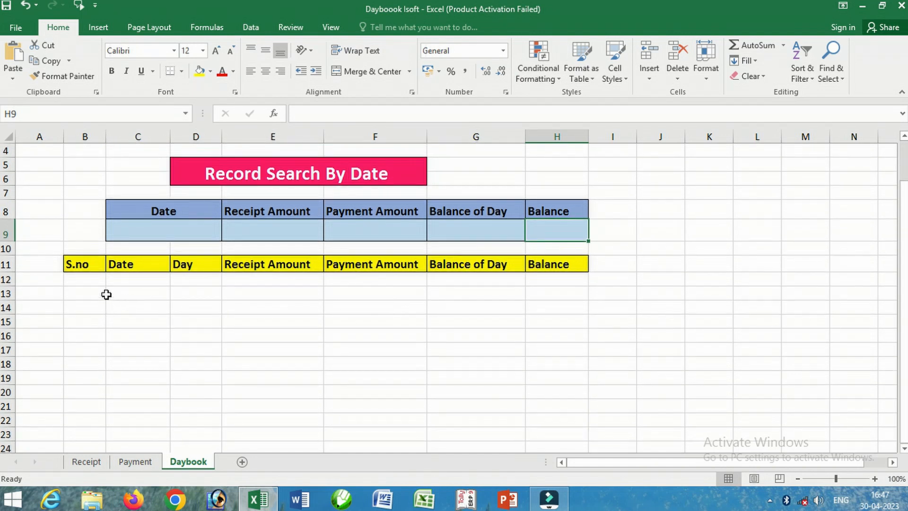
pyautogui.click(93, 280)
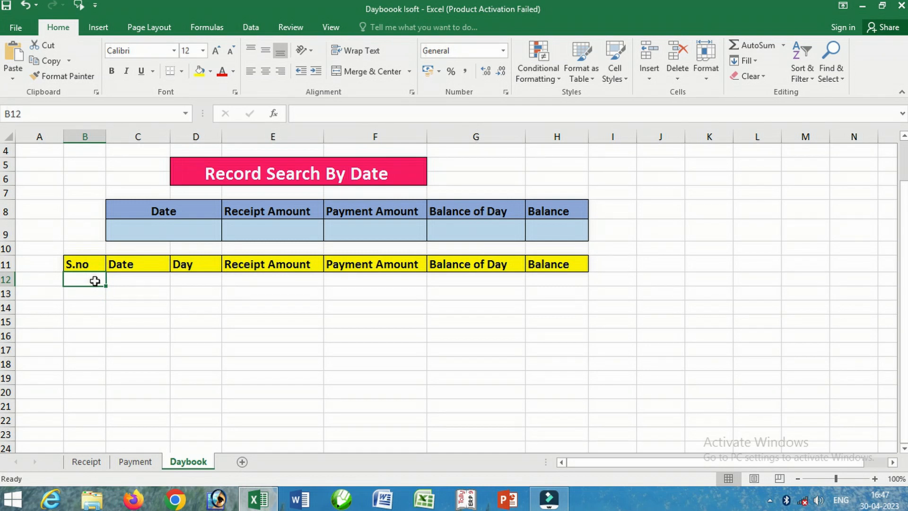
pyautogui.write('1')
pyautogui.click(87, 293)
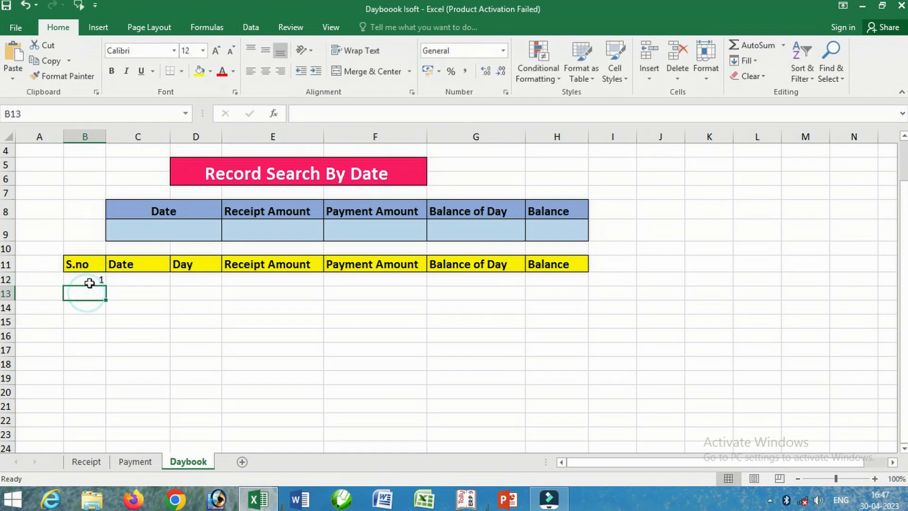
pyautogui.click(90, 281)
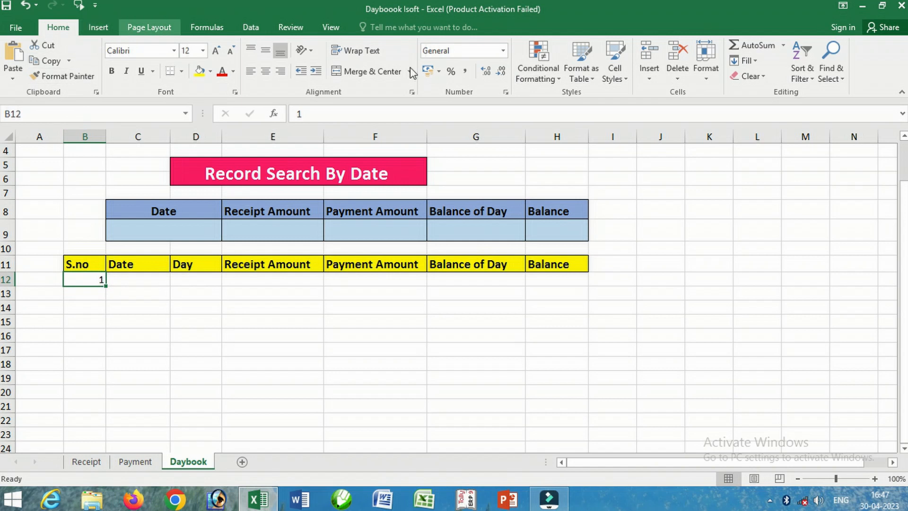
pyautogui.click(757, 63)
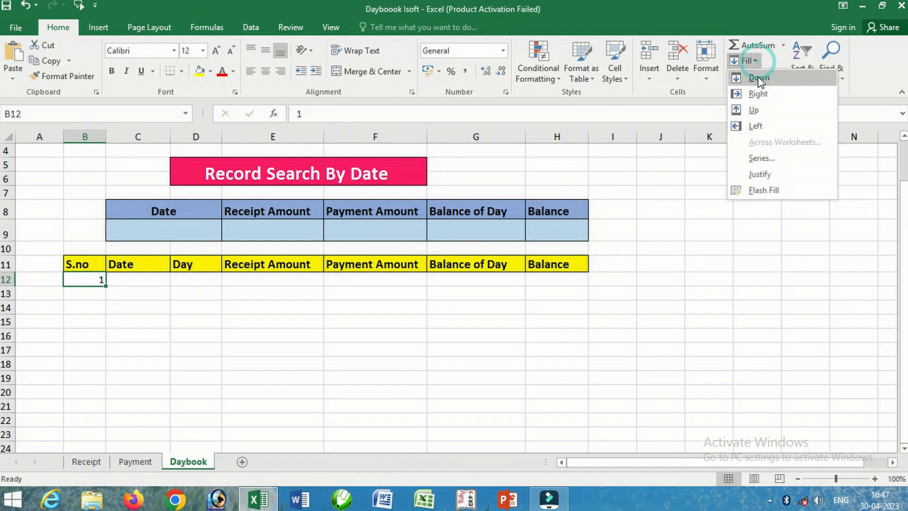
pyautogui.click(773, 157)
pyautogui.click(585, 213)
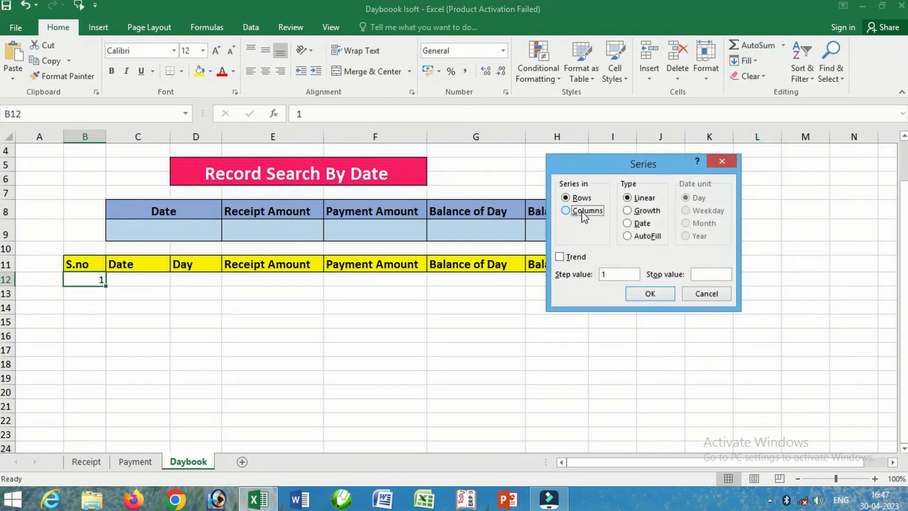
pyautogui.click(705, 275)
pyautogui.click(650, 293)
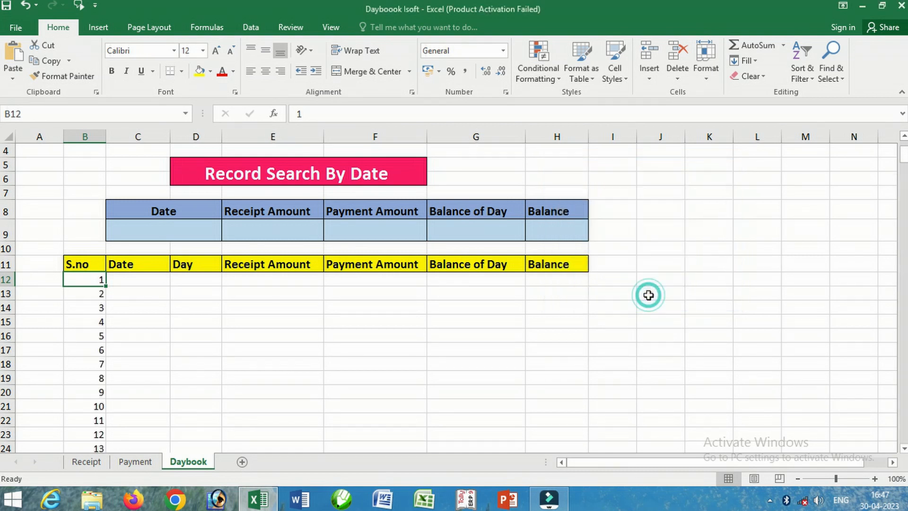
# Format the whole S.no column B as centred, bold, 14-point text.
pyautogui.click(93, 134)
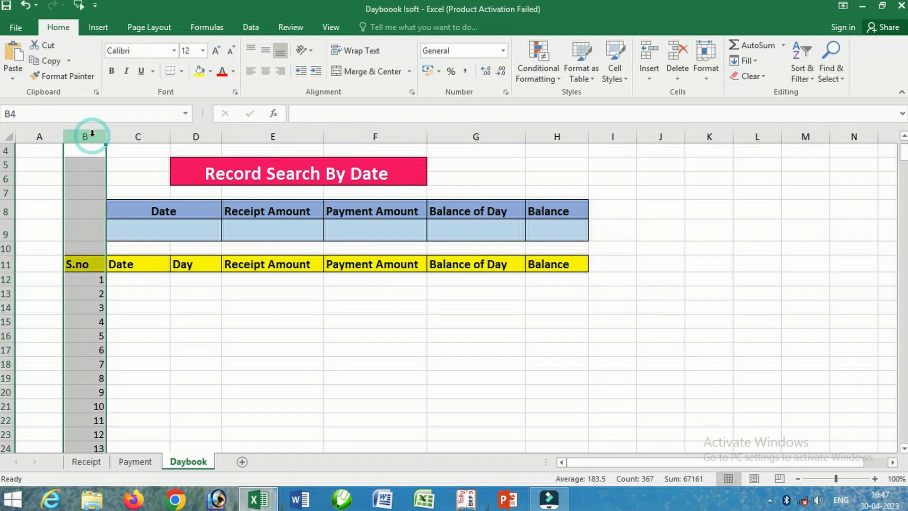
pyautogui.click(265, 71)
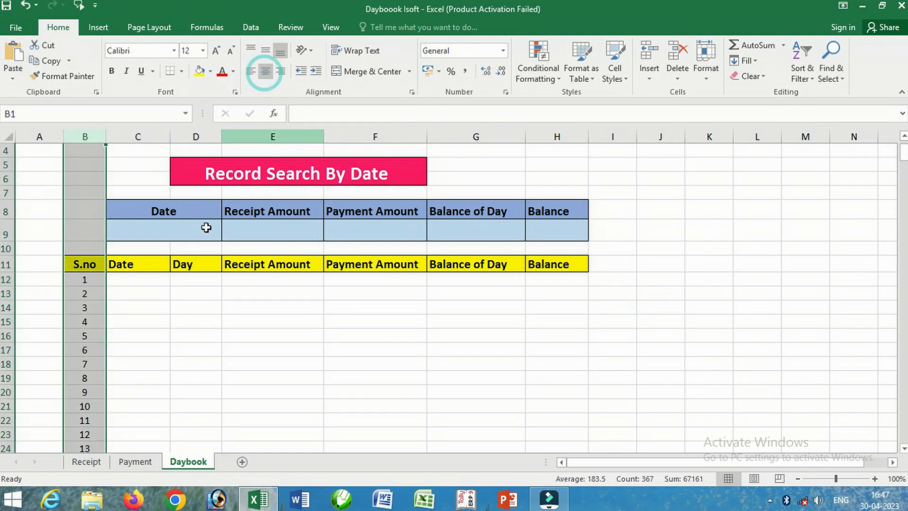
pyautogui.click(112, 71)
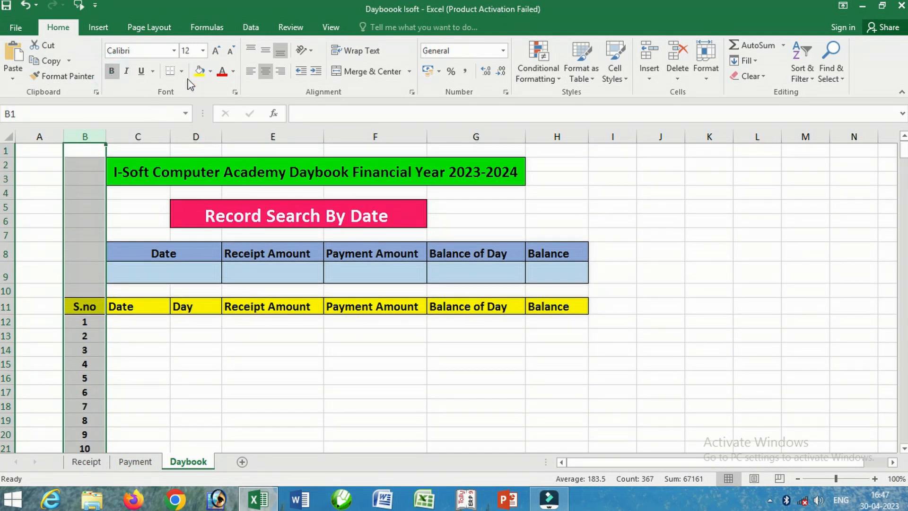
pyautogui.click(216, 50)
# Enter the date 1-4-2023 in C12 and fill consecutive dates down the Date column alongside all the serial numbers.
pyautogui.scroll(-2, 161, 272)
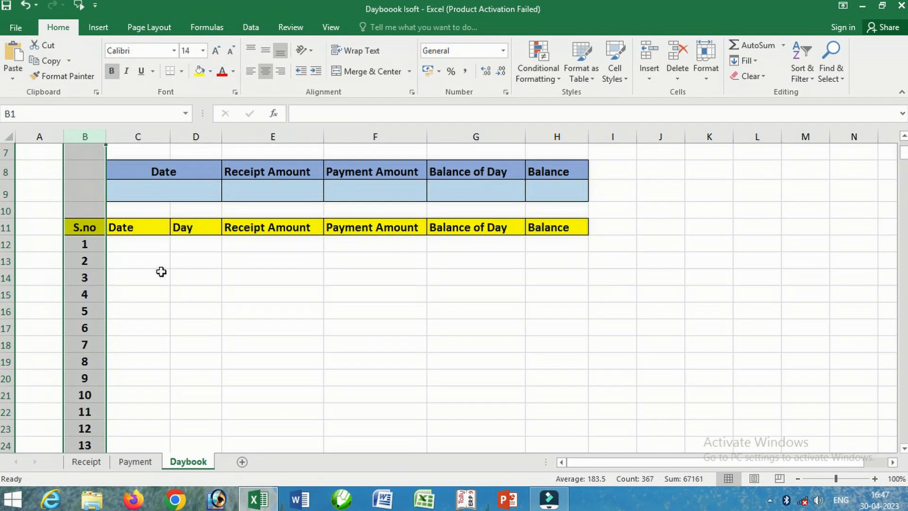
pyautogui.click(141, 242)
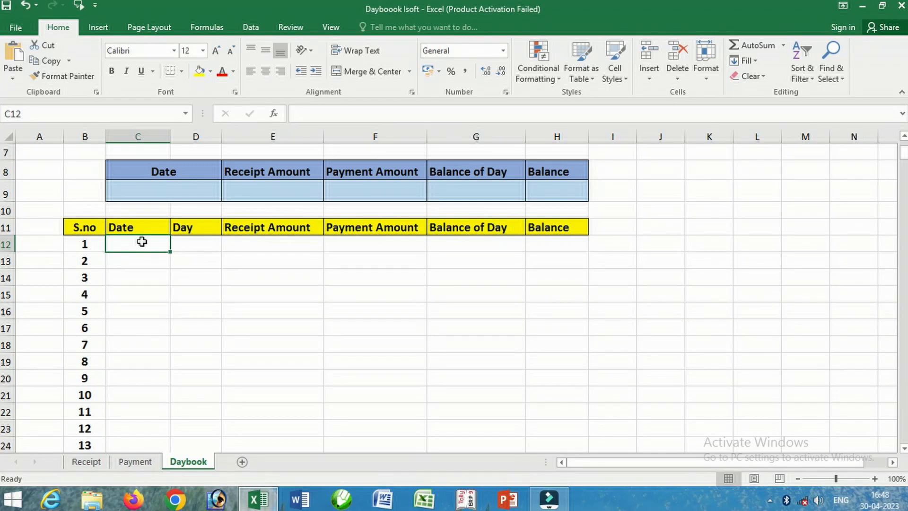
pyautogui.write('1-4-2023')
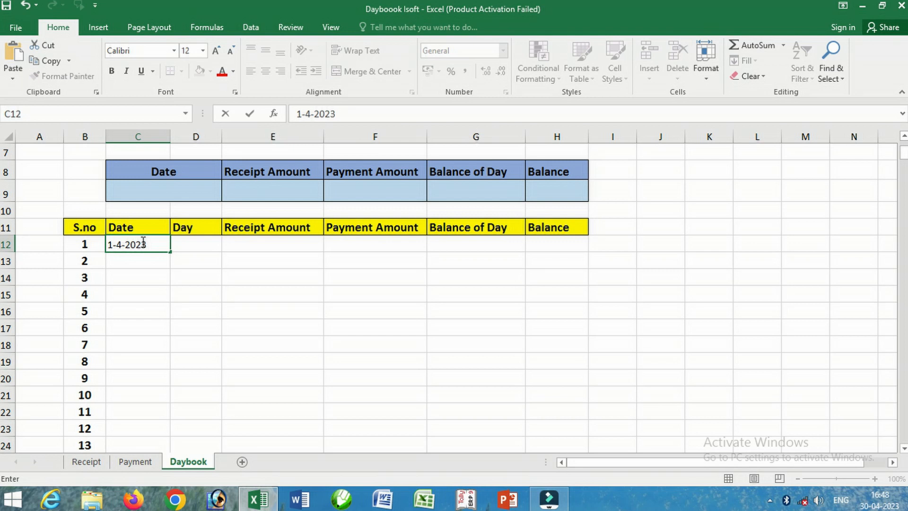
pyautogui.press('Return')
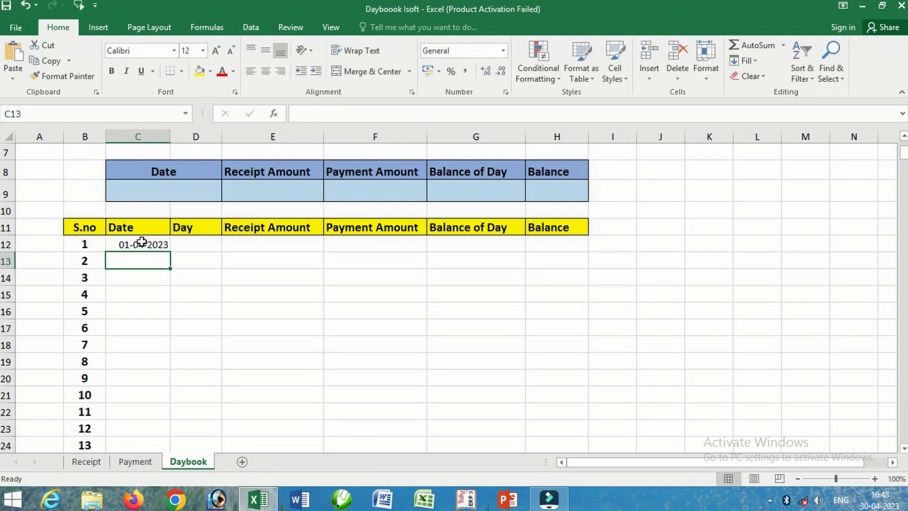
pyautogui.click(141, 243)
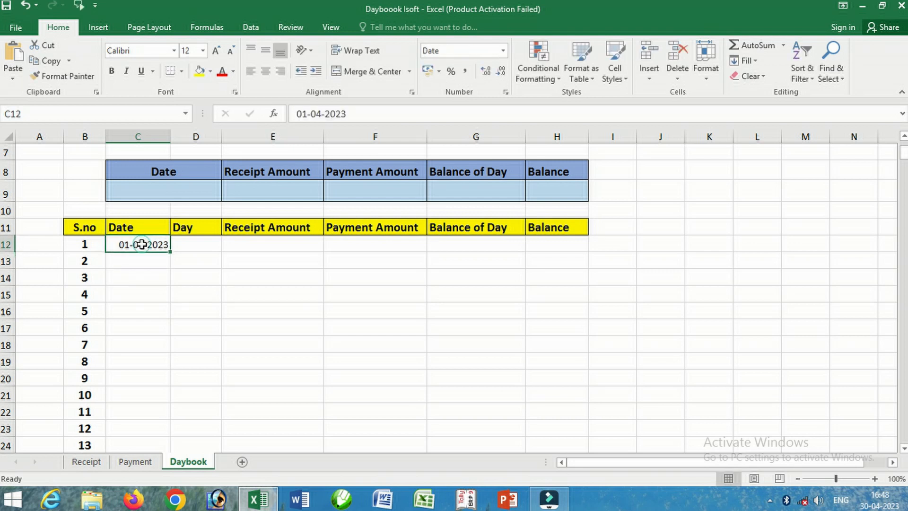
pyautogui.doubleClick(171, 253)
# Review the filled dates in column C through the last numbered row.
pyautogui.scroll(-3, 150, 340)
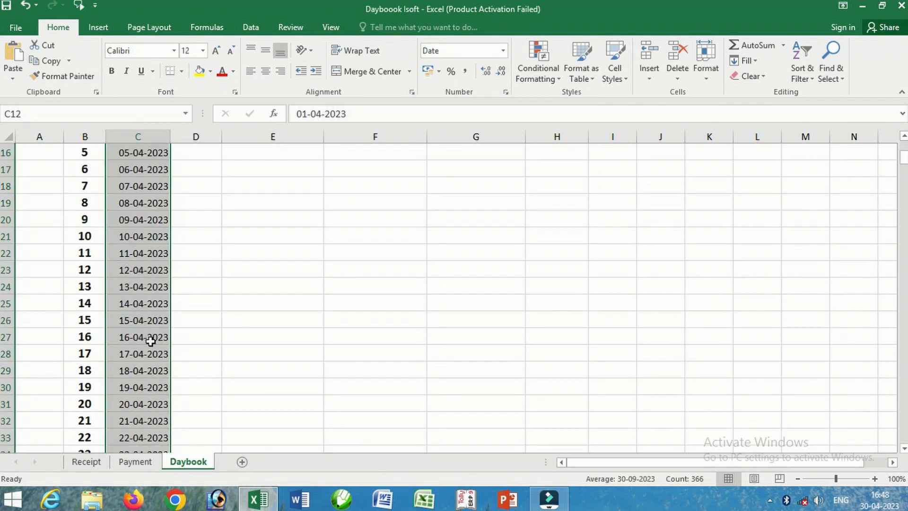
pyautogui.scroll(-20, 150, 340)
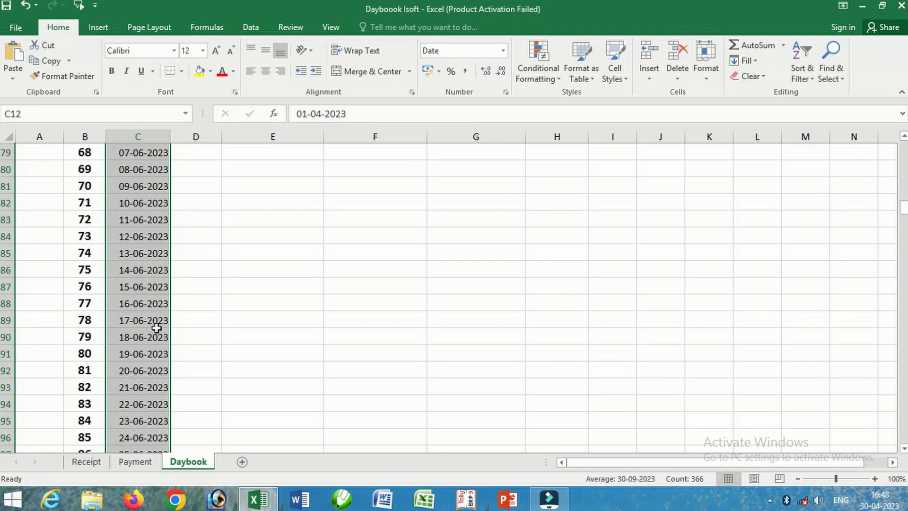
pyautogui.scroll(-20, 157, 327)
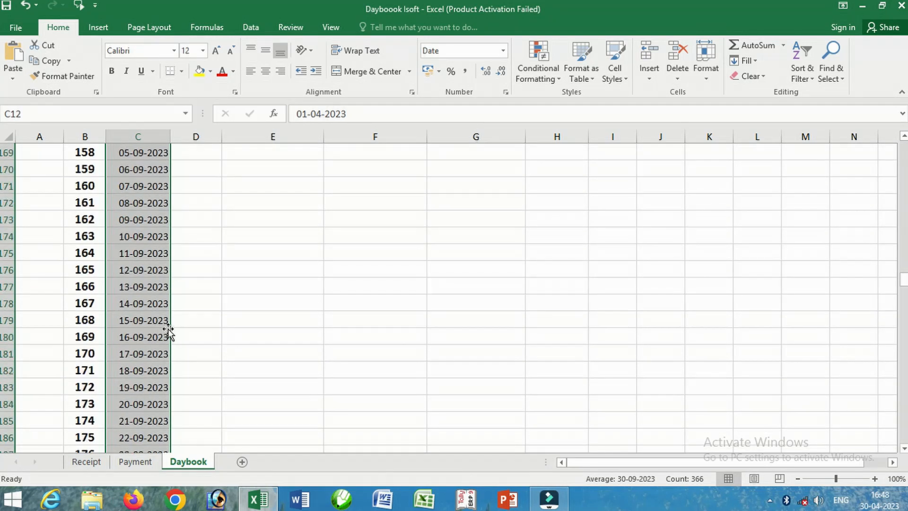
pyautogui.scroll(-20, 169, 332)
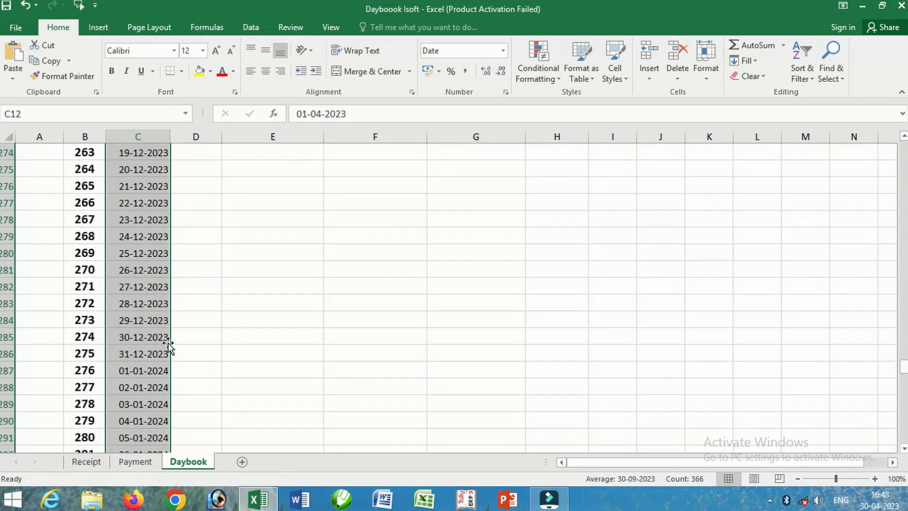
pyautogui.scroll(-20, 169, 345)
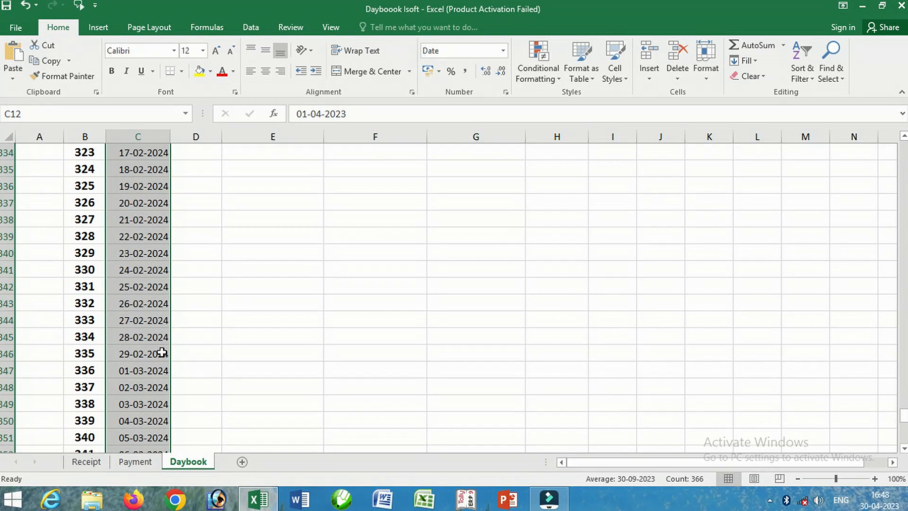
pyautogui.scroll(-13, 162, 352)
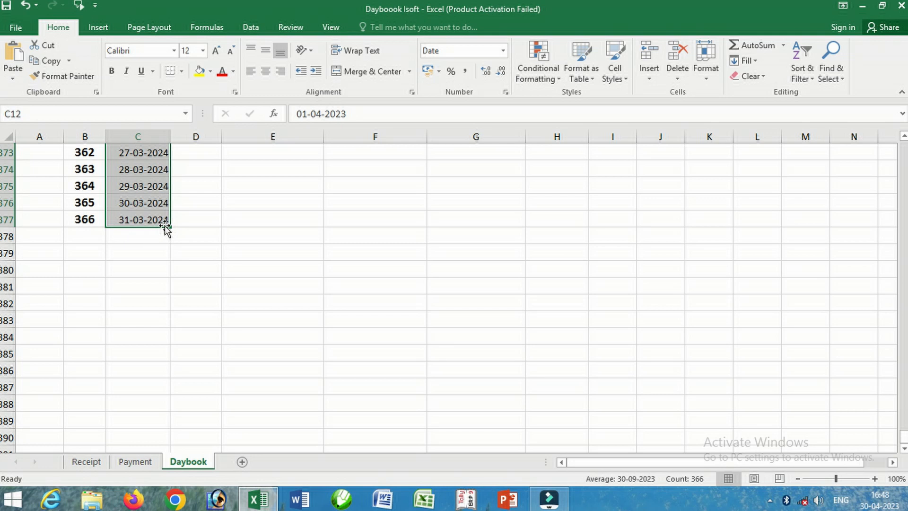
pyautogui.scroll(20, 132, 244)
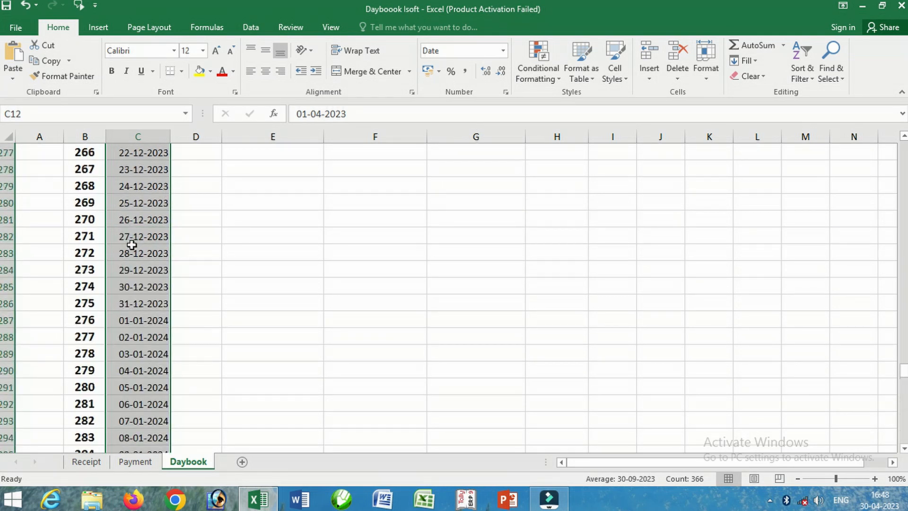
# Enter the formula =TEXT(C12,"ddd") in D12 to derive the weekday from the first date.
pyautogui.scroll(20, 132, 244)
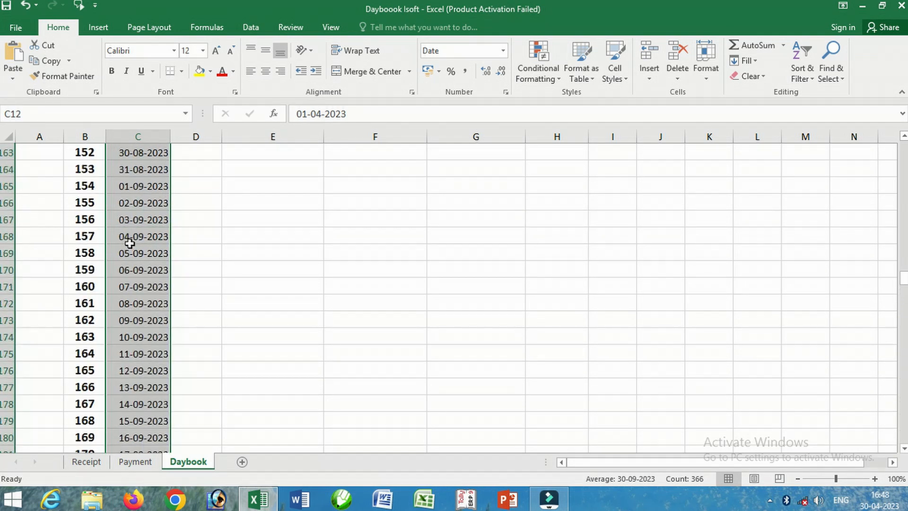
pyautogui.scroll(8, 129, 244)
pyautogui.scroll(16, 128, 243)
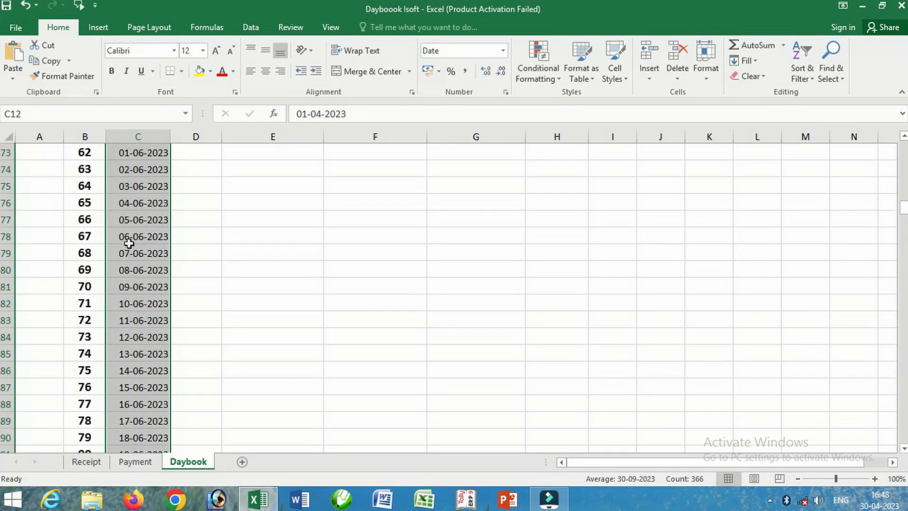
pyautogui.scroll(7, 128, 243)
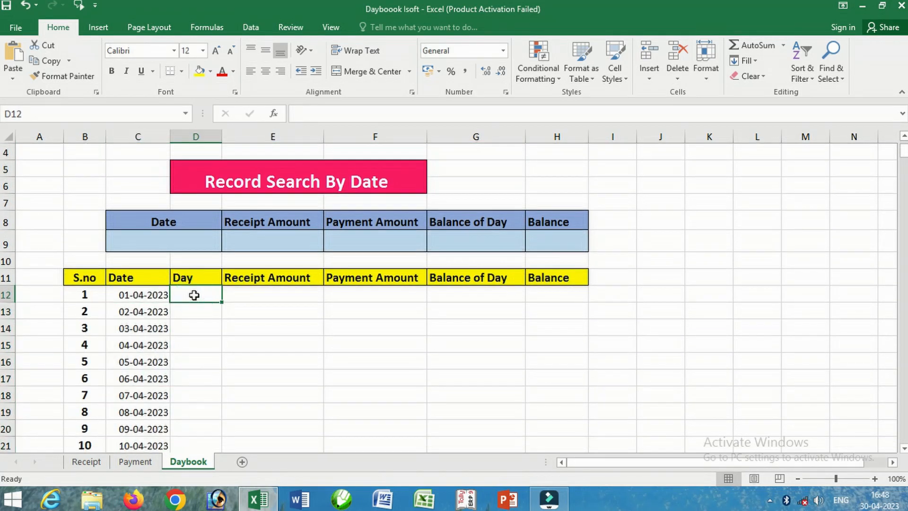
pyautogui.write('=text')
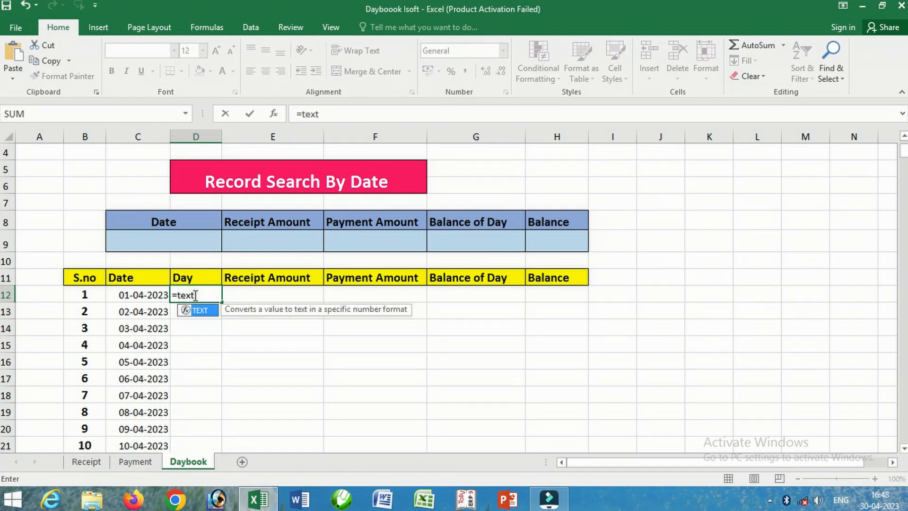
pyautogui.write('(')
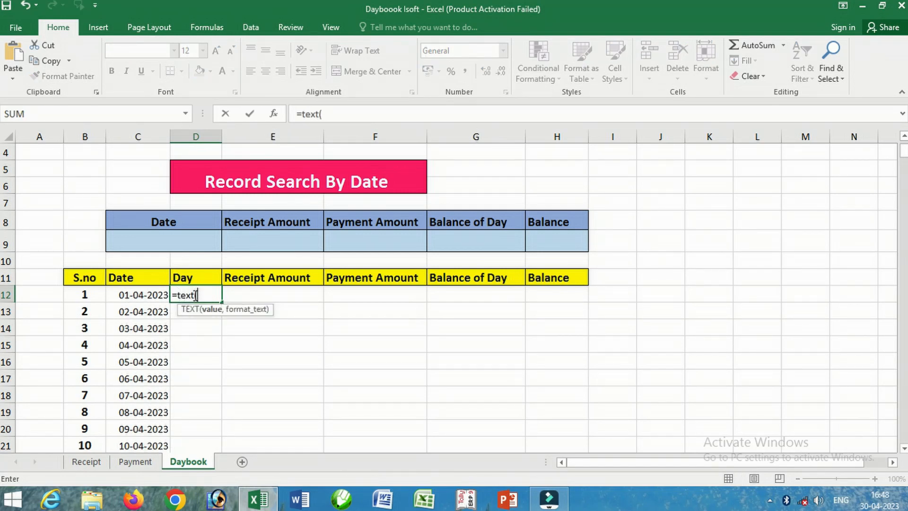
pyautogui.click(133, 295)
pyautogui.write(',"ddd')
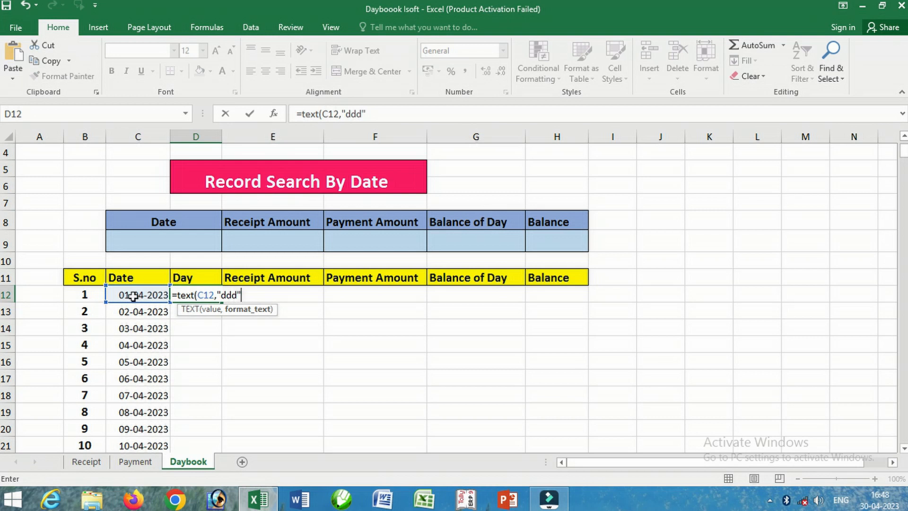
pyautogui.write('")')
pyautogui.press('Return')
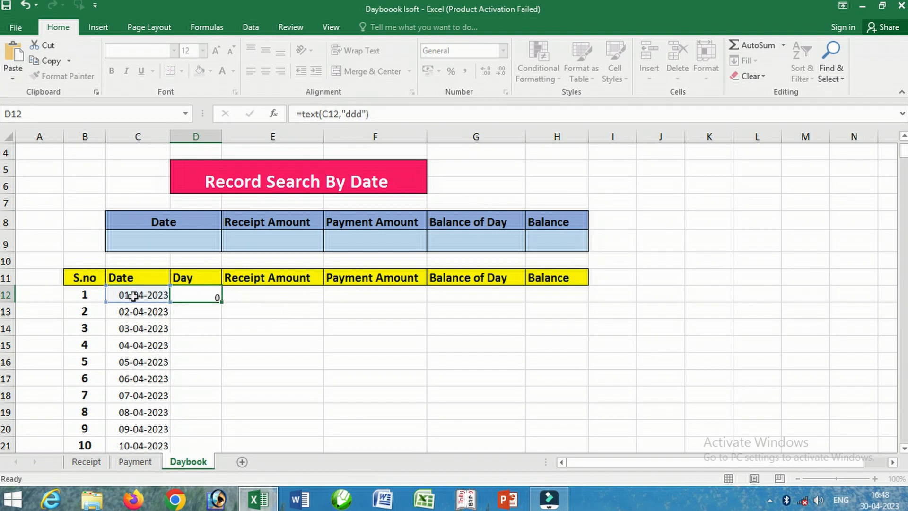
# Fill the weekday formula from D12 down the Day column and make the filled cells centred and bold.
pyautogui.click(189, 296)
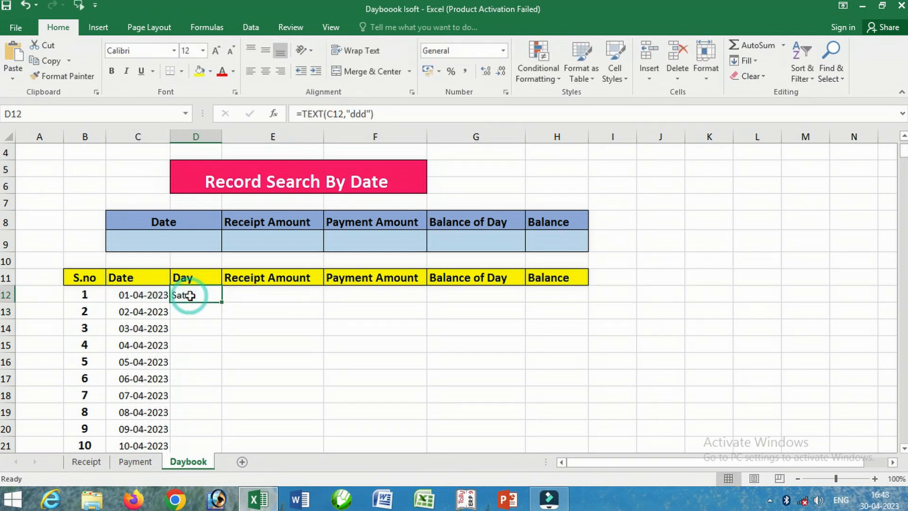
pyautogui.doubleClick(224, 305)
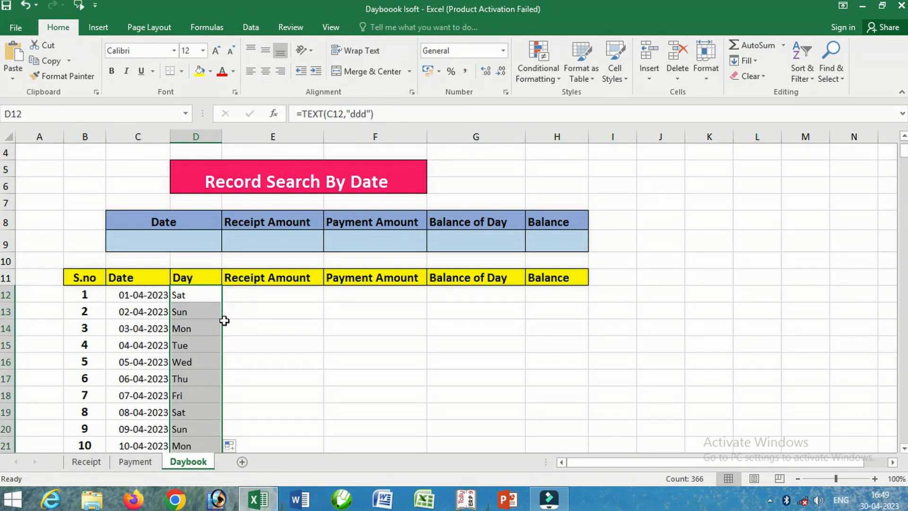
pyautogui.click(267, 71)
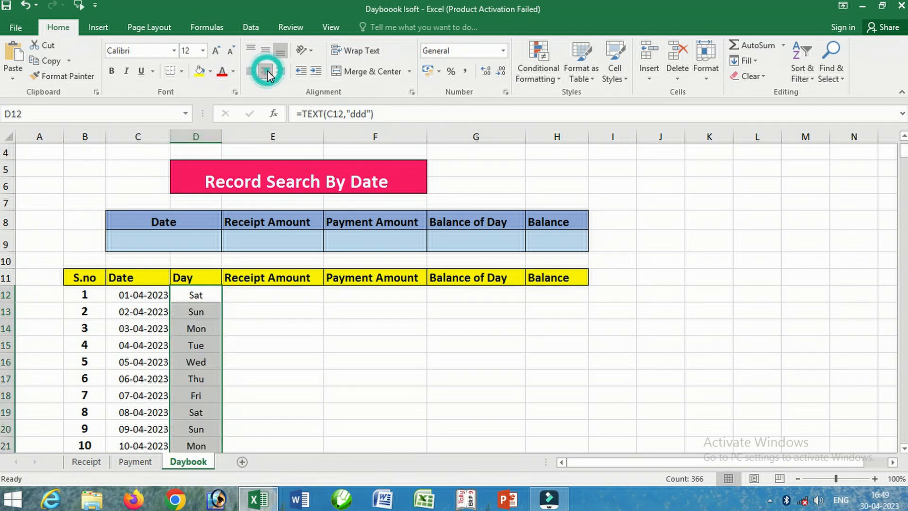
pyautogui.click(112, 72)
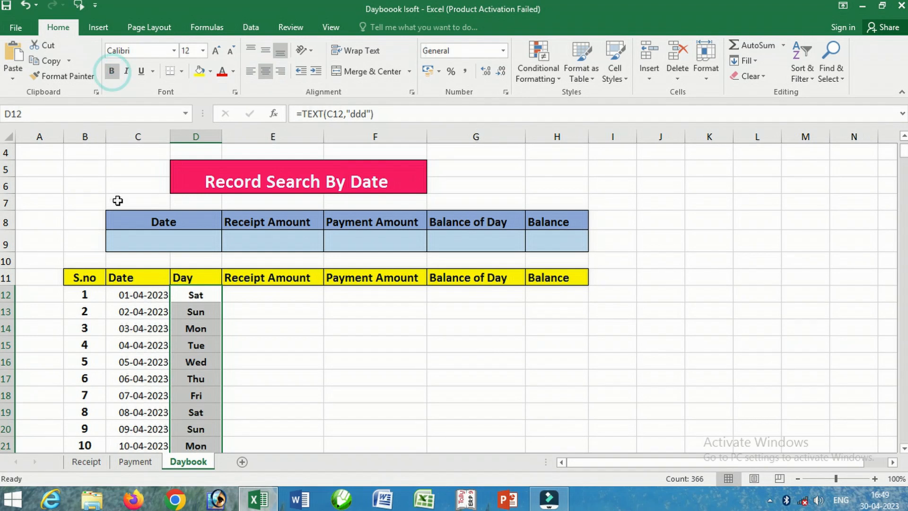
# Make the whole Date column C bold.
pyautogui.click(128, 294)
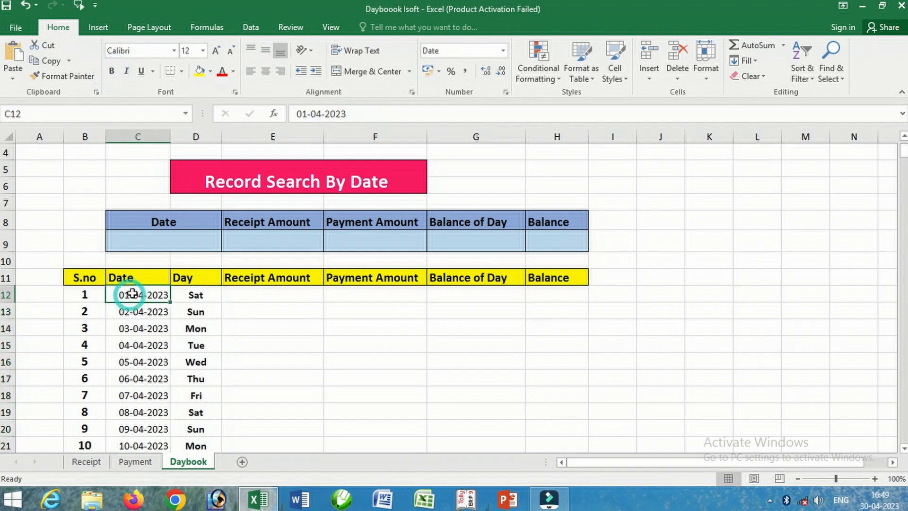
pyautogui.click(138, 137)
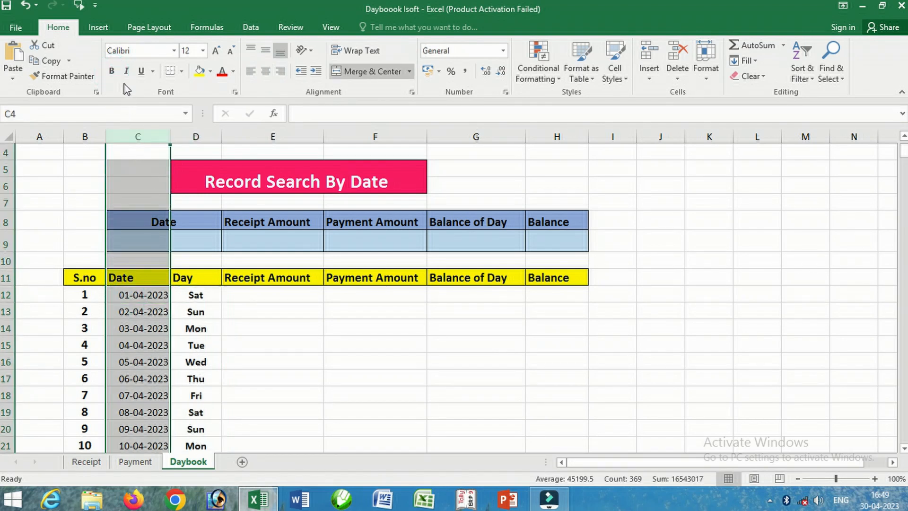
pyautogui.click(112, 72)
pyautogui.click(245, 295)
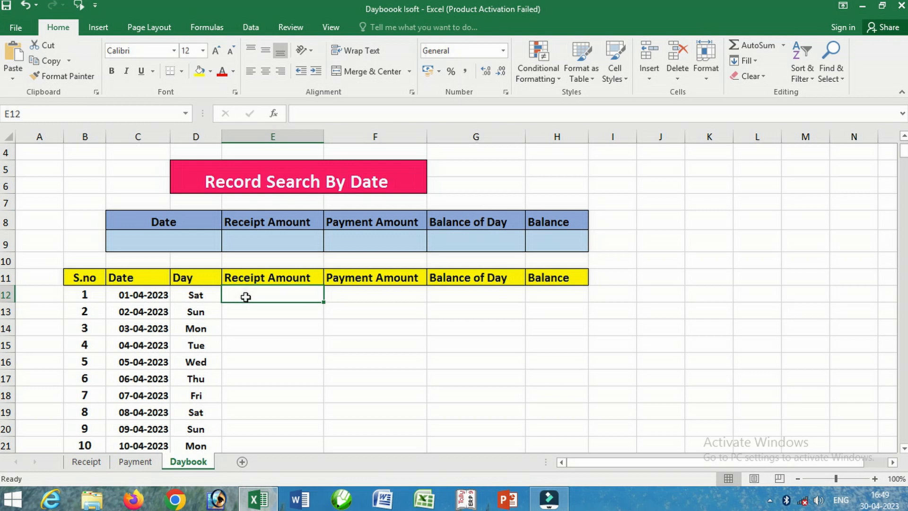
# Apply all borders to the Daybook table from the S.no header in B11 through the Balance column's last numbered row.
pyautogui.scroll(-1, 257, 311)
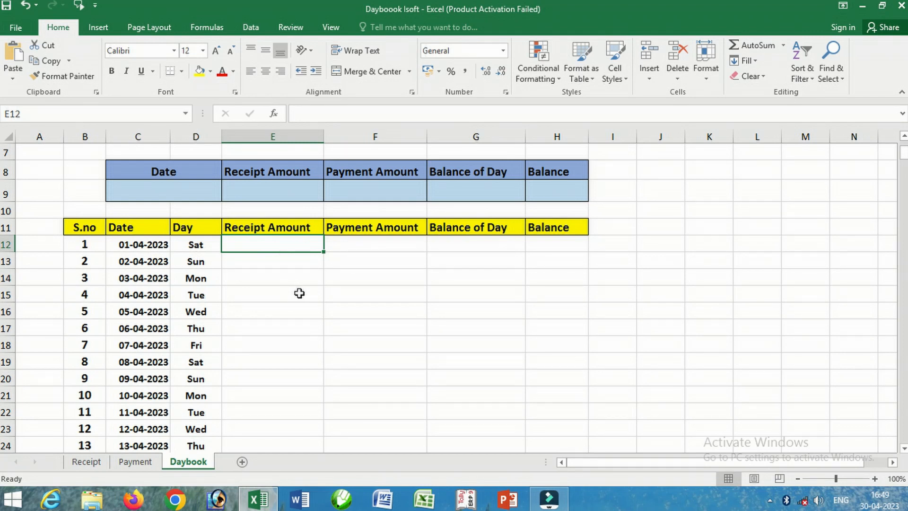
pyautogui.scroll(1, 347, 304)
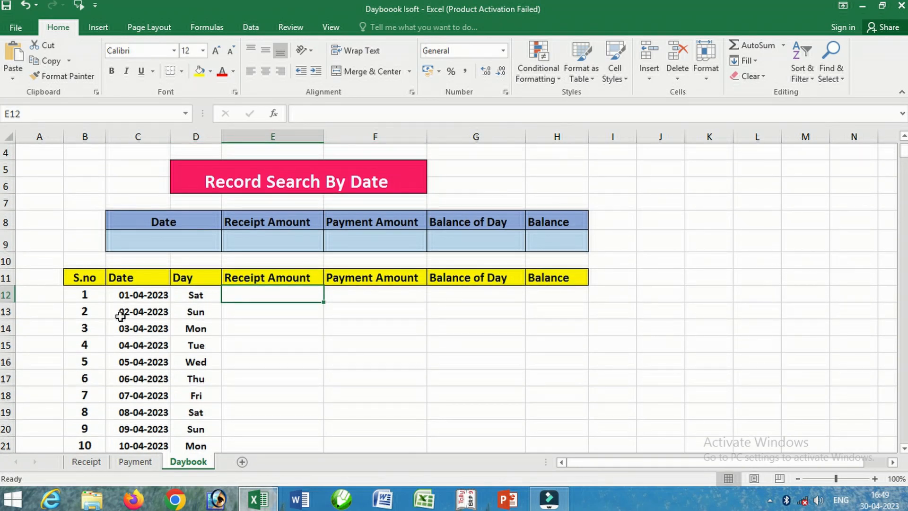
pyautogui.click(88, 280)
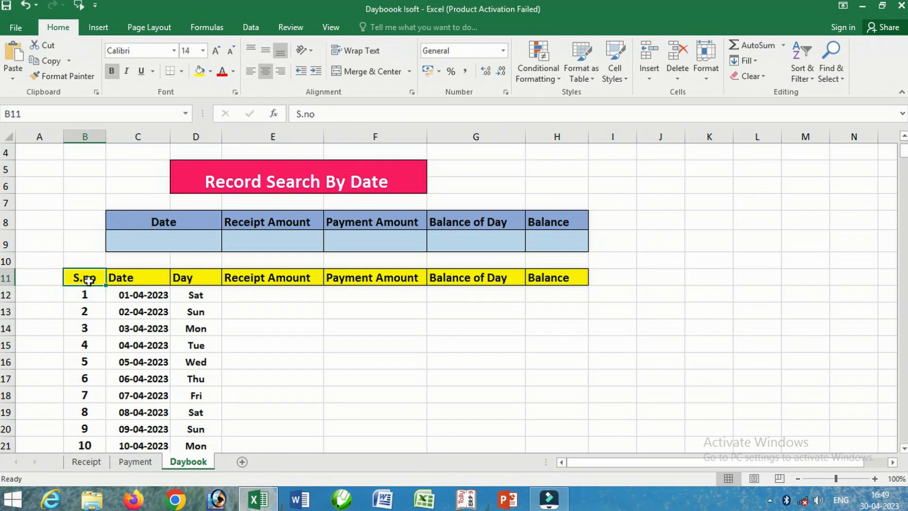
pyautogui.hotkey('ctrl', 'shift', 'Right')
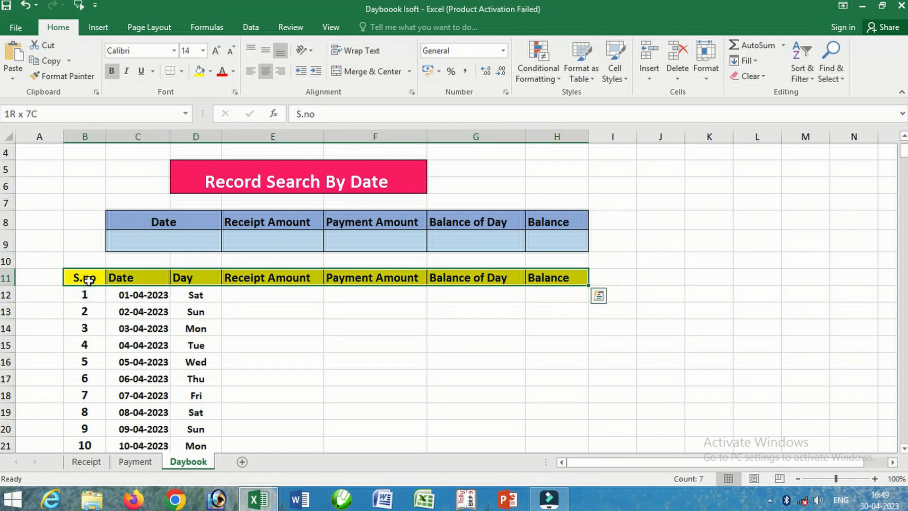
pyautogui.hotkey('ctrl', 'shift', 'Down')
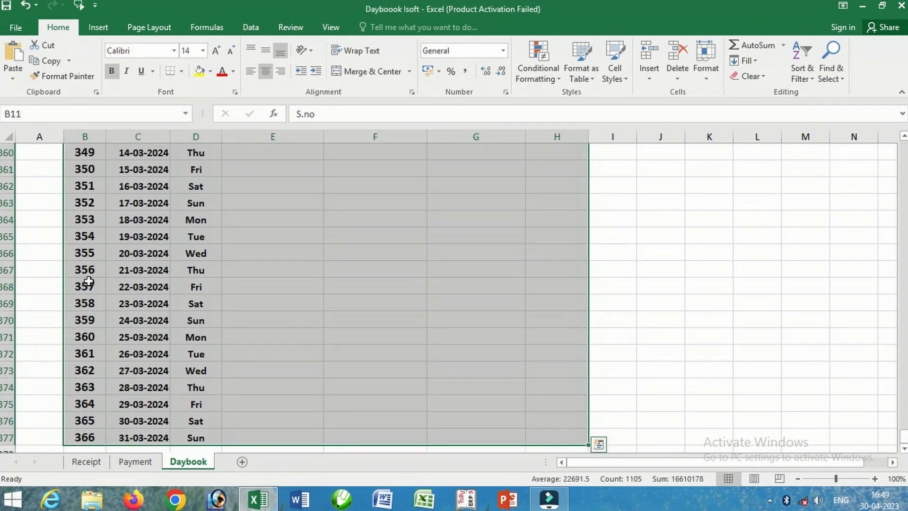
pyautogui.click(181, 70)
pyautogui.click(210, 186)
pyautogui.hotkey('ctrl', 'BackSpace')
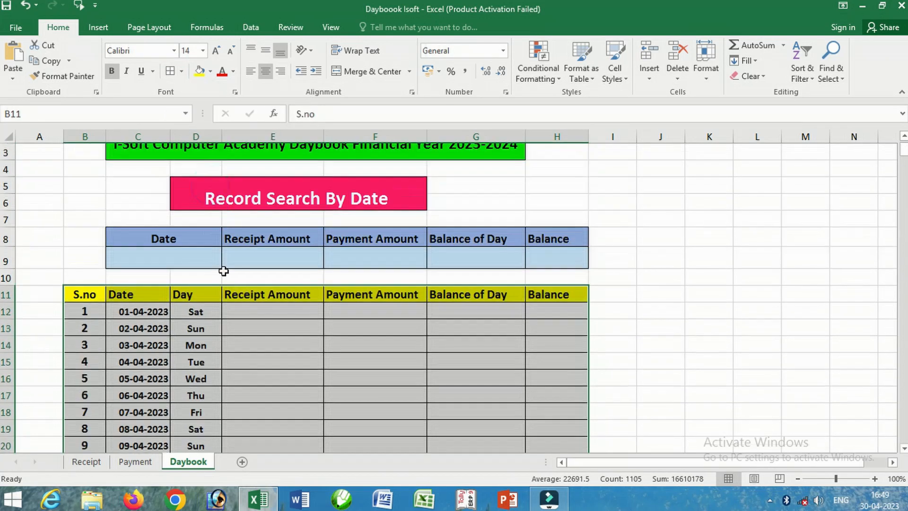
# Enter =SUMIF(Table1[Date],Daybook!C12,Table1[Amount]) in E12 to total the Receipt sheet's amounts for that date.
pyautogui.click(281, 314)
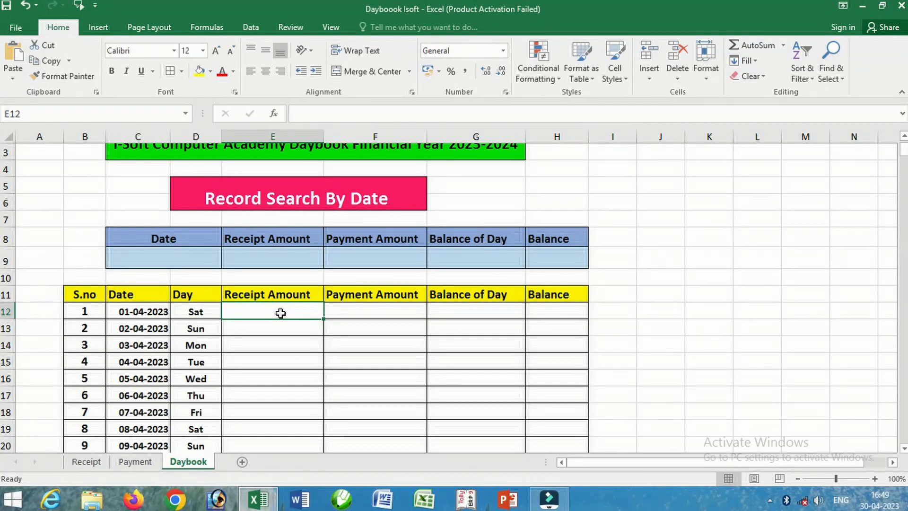
pyautogui.write('=s')
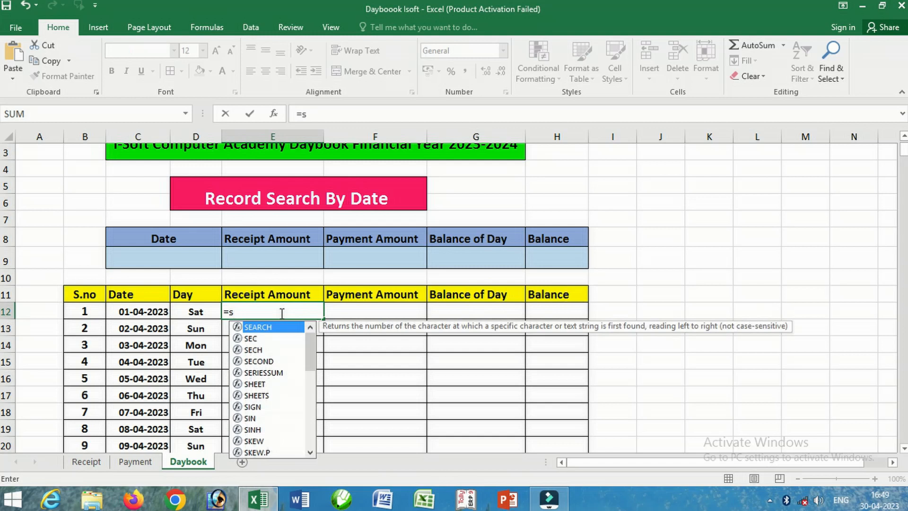
pyautogui.write('umi')
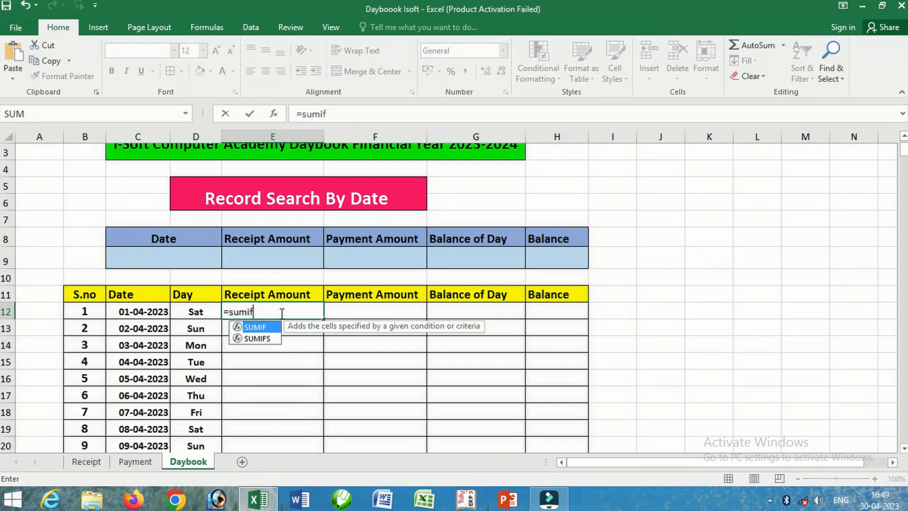
pyautogui.write('f')
pyautogui.press('Tab')
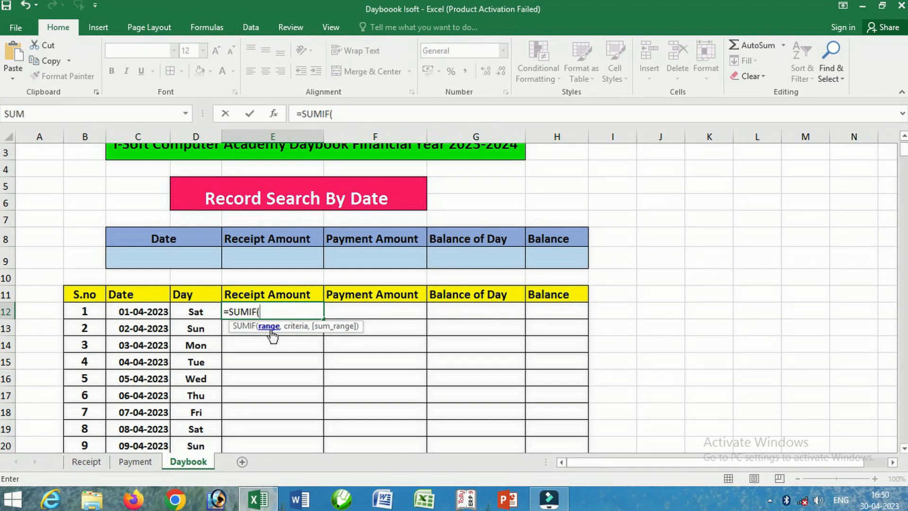
pyautogui.click(87, 461)
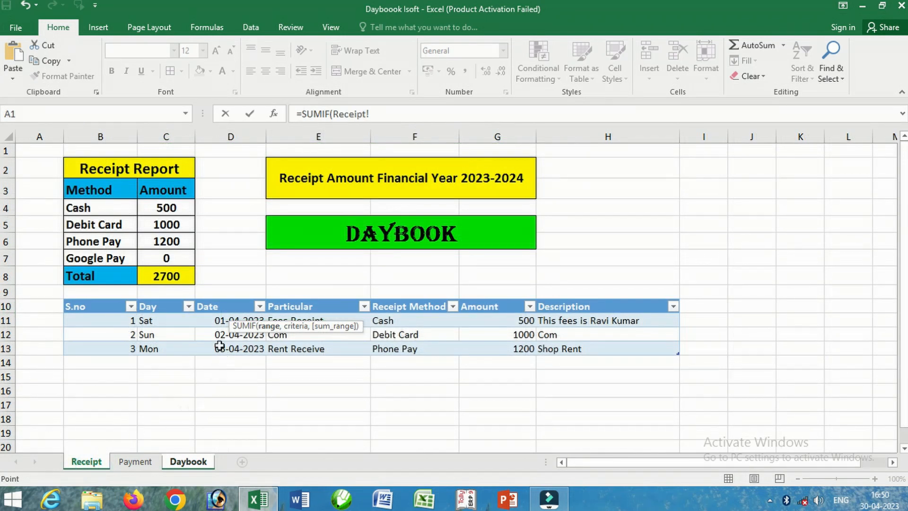
pyautogui.moveTo(210, 320); pyautogui.dragTo(212, 344)
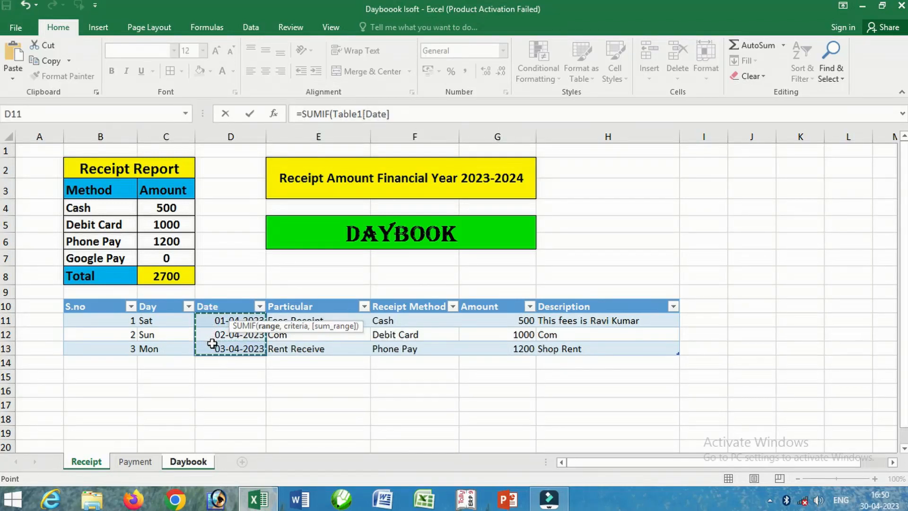
pyautogui.write(',')
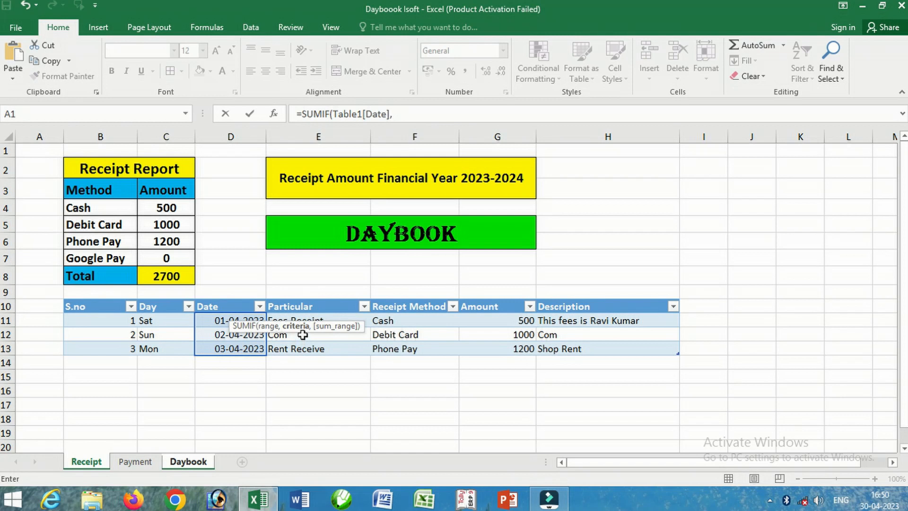
pyautogui.click(187, 462)
pyautogui.click(149, 312)
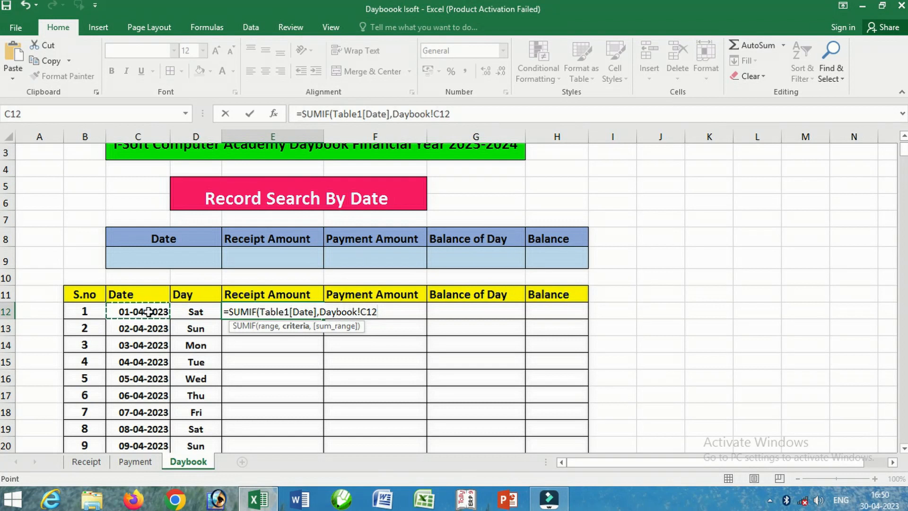
pyautogui.write(',')
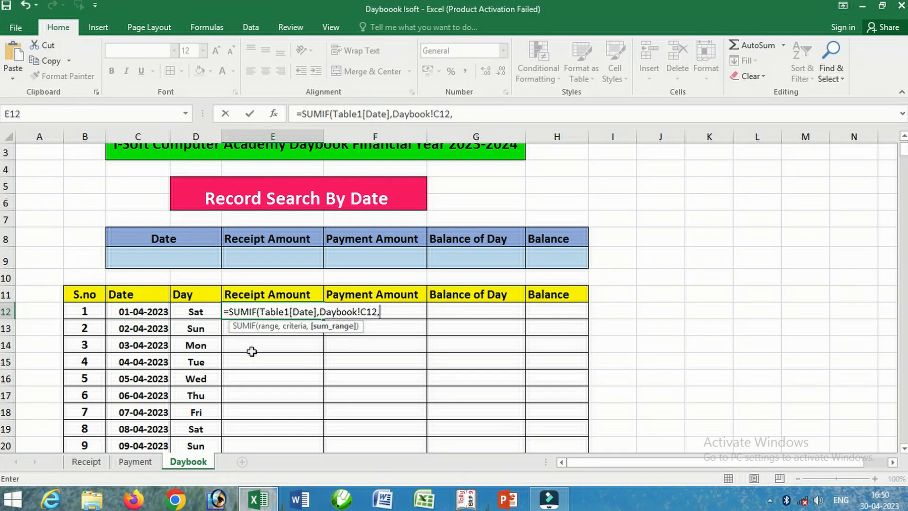
pyautogui.click(86, 461)
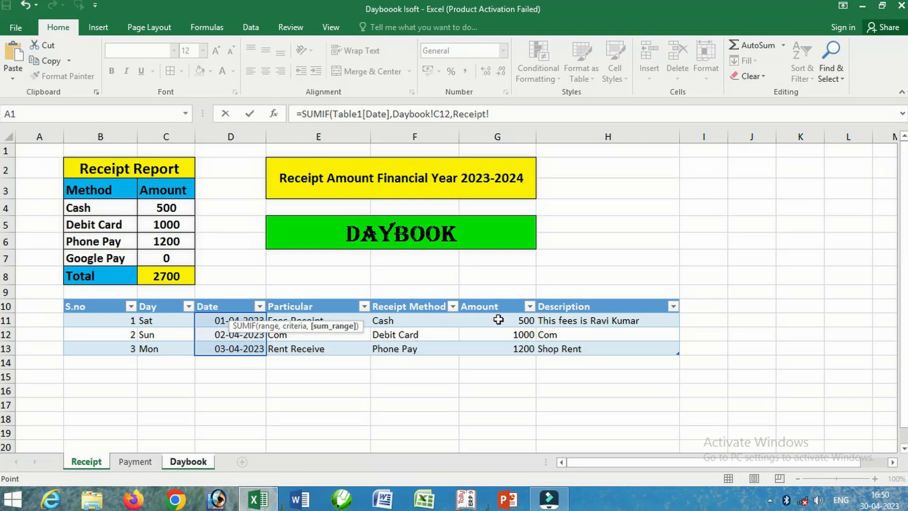
pyautogui.moveTo(500, 320); pyautogui.dragTo(502, 345)
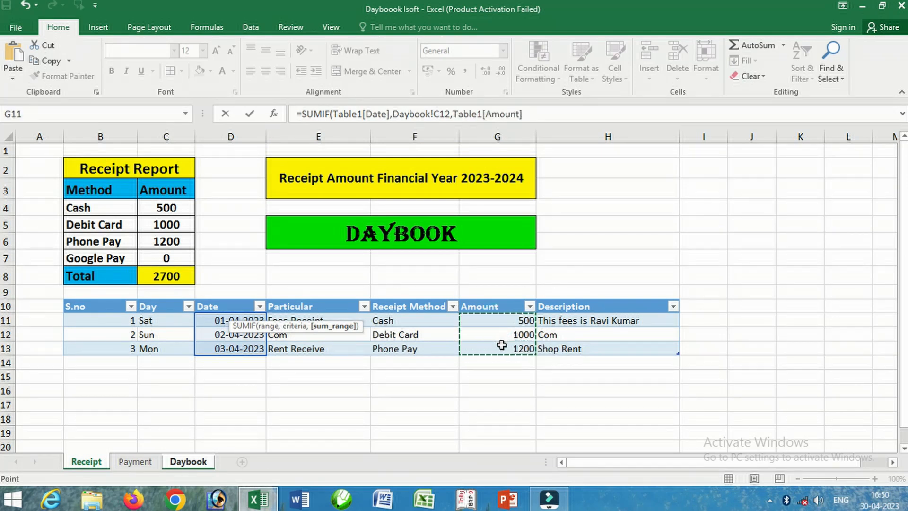
pyautogui.press('Return')
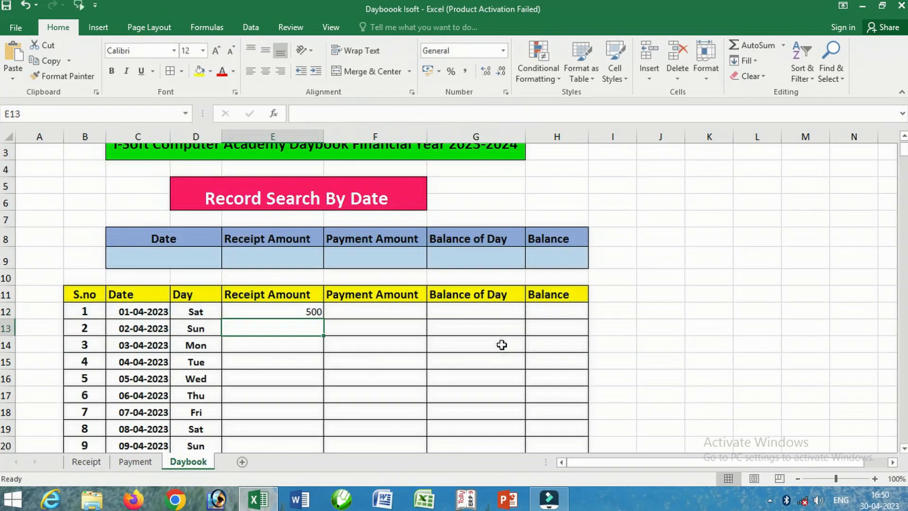
# Fill the SUMIF formula from E12 down the Receipt Amount column and make the filled cells centred and bold.
pyautogui.click(297, 312)
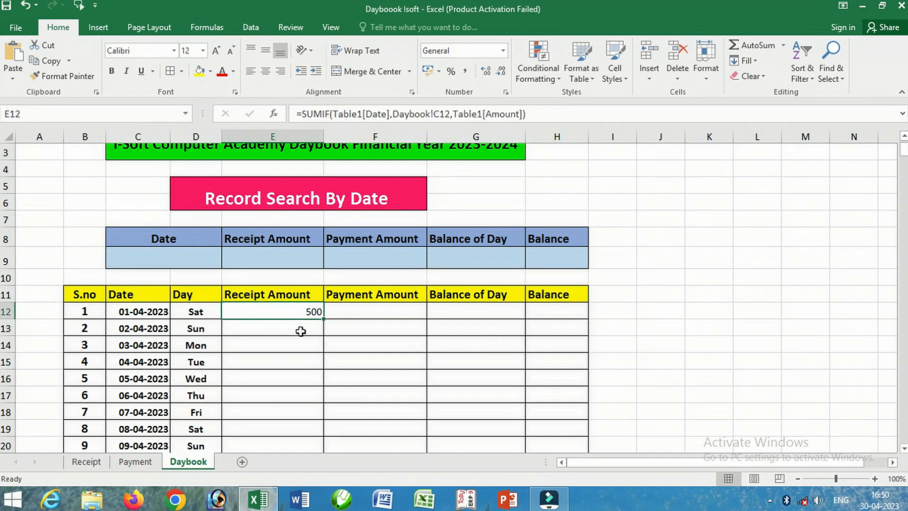
pyautogui.doubleClick(325, 320)
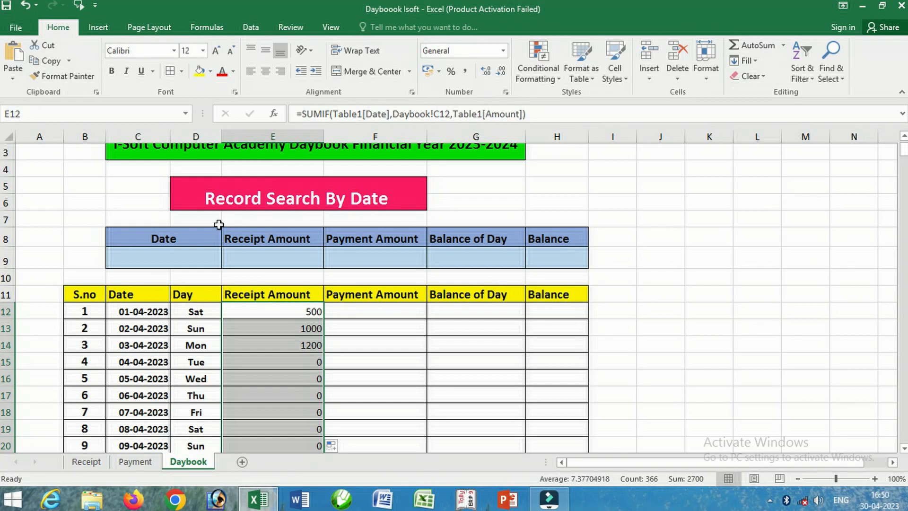
pyautogui.click(266, 71)
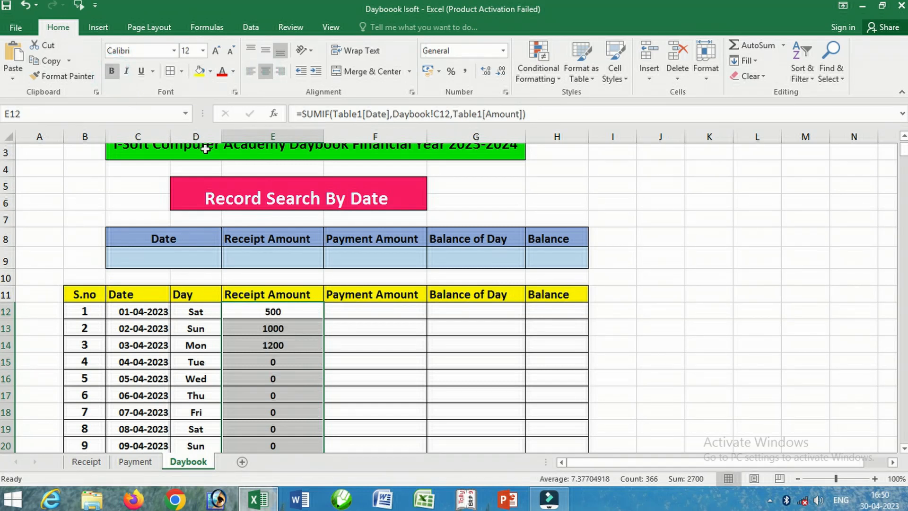
# Increase the font size of the filled Receipt Amount cells to 14.
pyautogui.click(216, 52)
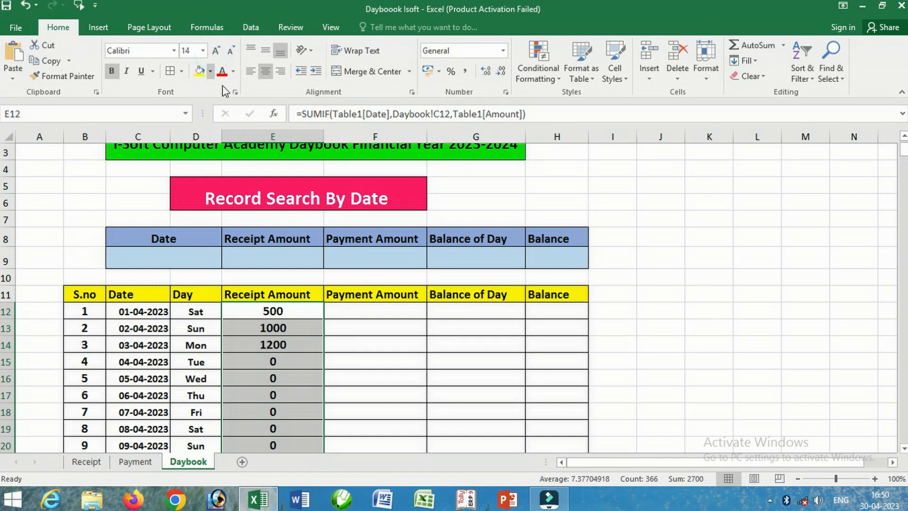
pyautogui.click(280, 345)
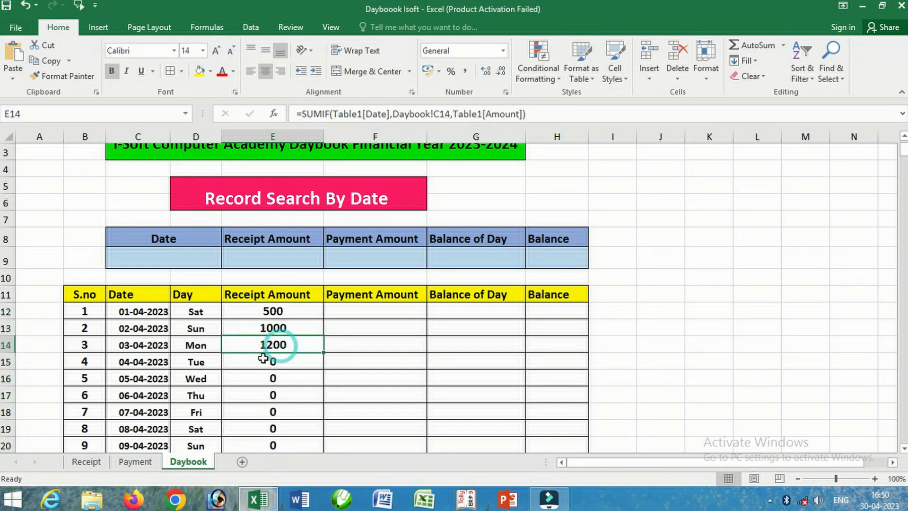
# Change the second receipt's date to 01-04-2023 on the Receipt sheet and check the Daybook's receipt amount for that date.
pyautogui.click(86, 462)
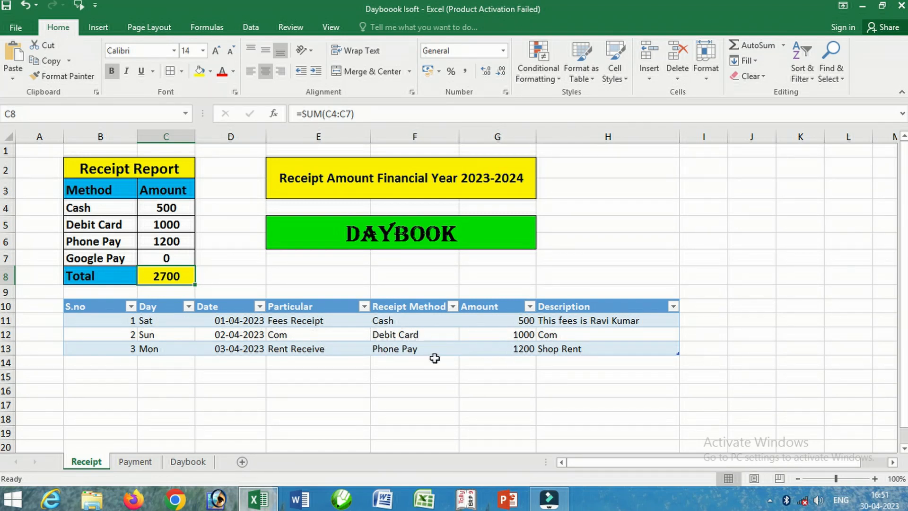
pyautogui.click(188, 462)
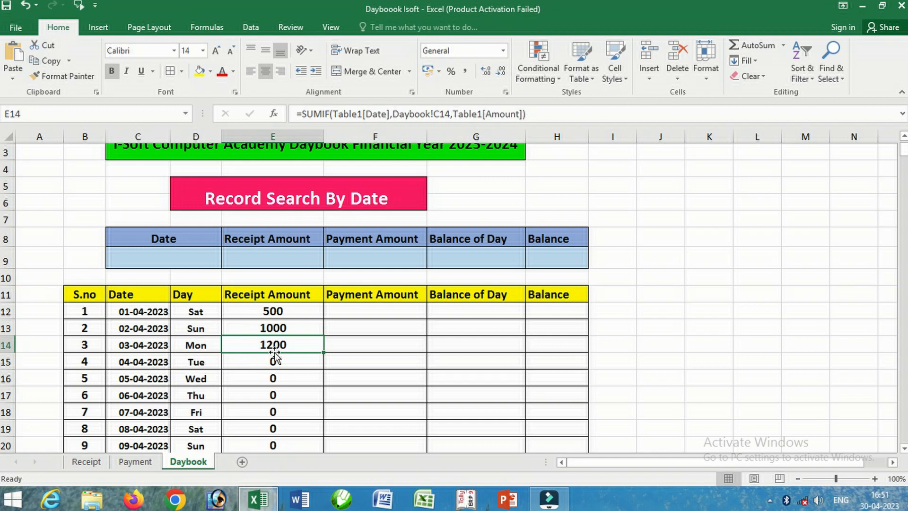
pyautogui.click(86, 462)
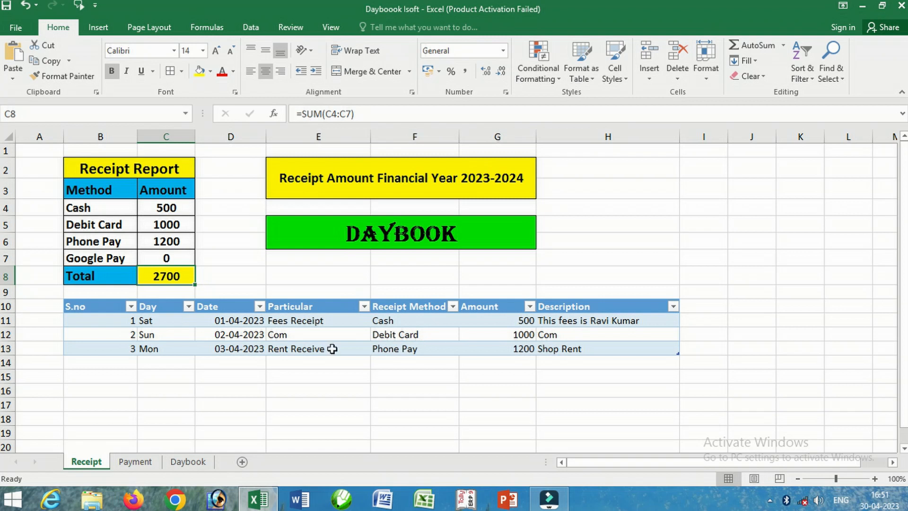
pyautogui.doubleClick(221, 335)
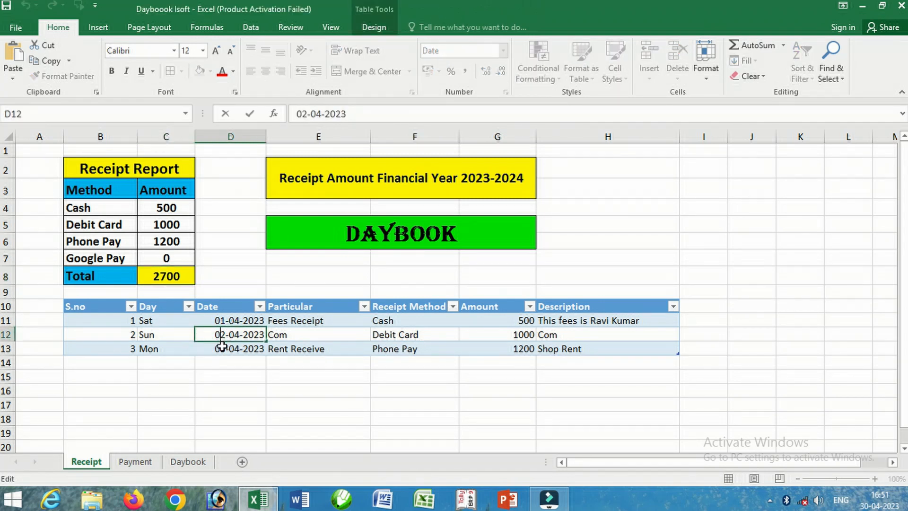
pyautogui.press('Delete')
pyautogui.write('1')
pyautogui.press('Return')
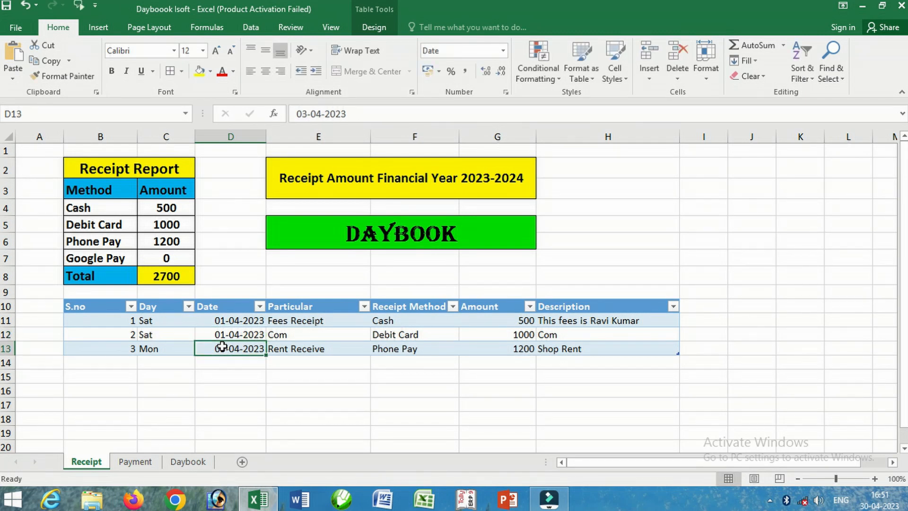
pyautogui.click(232, 334)
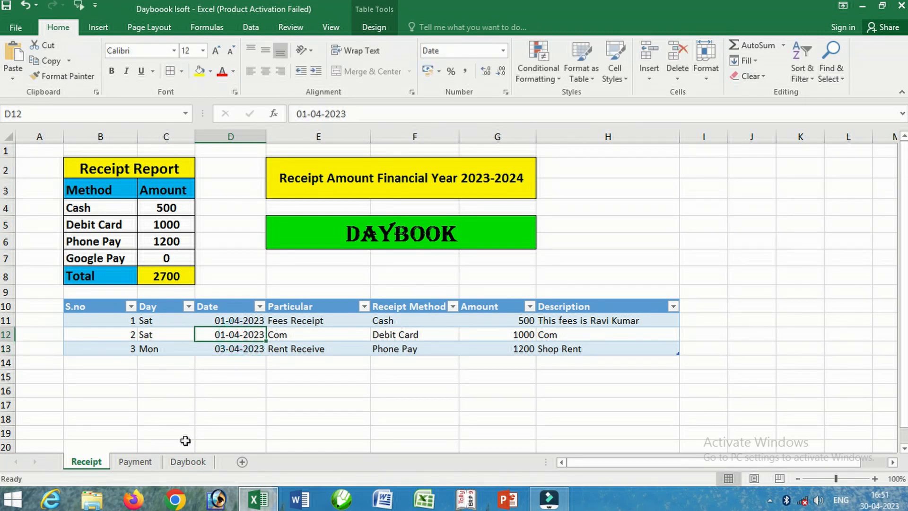
pyautogui.click(188, 462)
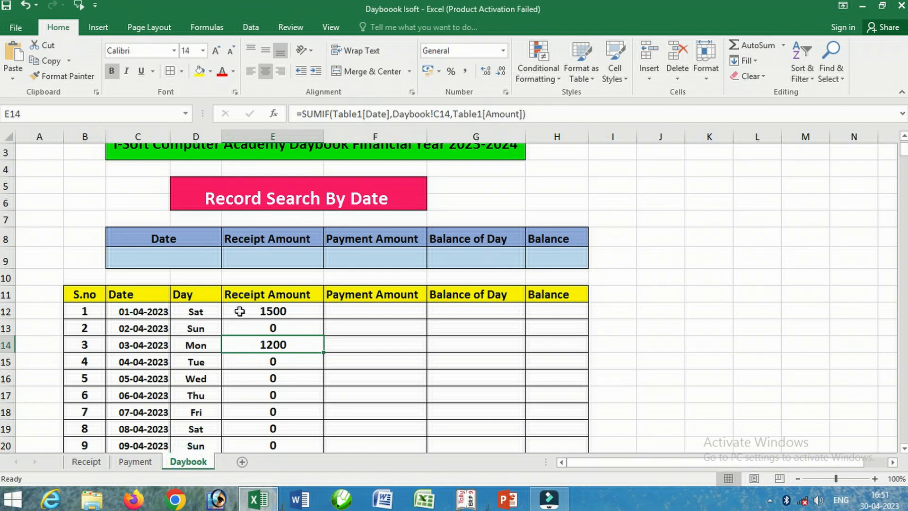
pyautogui.click(254, 311)
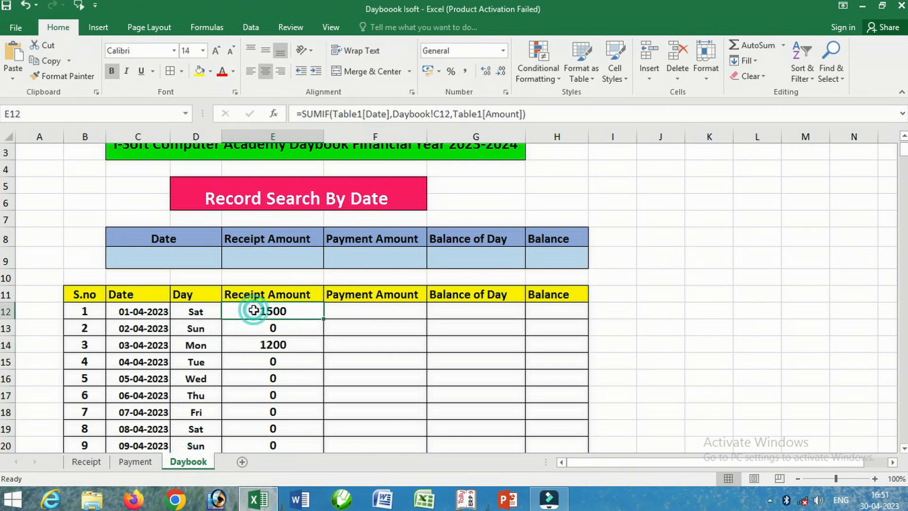
# Set the second receipt's date in D12 of the Receipt sheet back to 02-04-2023.
pyautogui.click(90, 463)
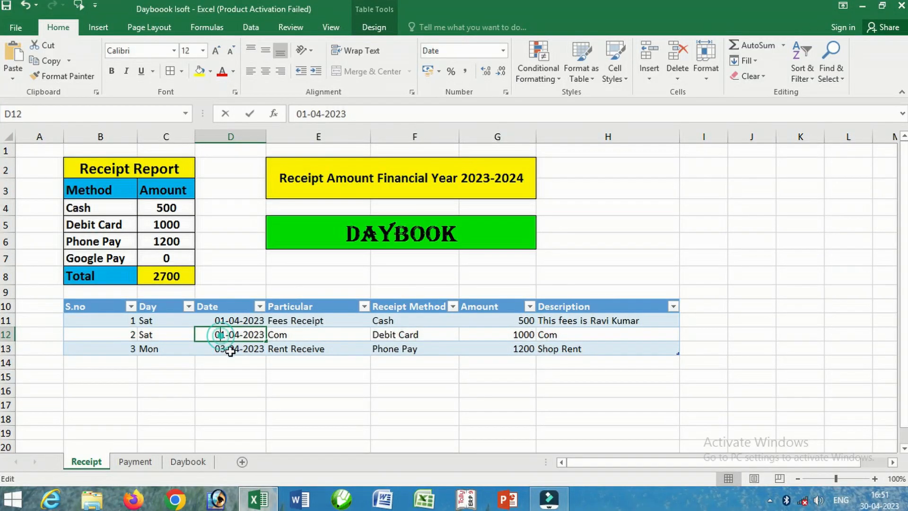
pyautogui.press('F2')
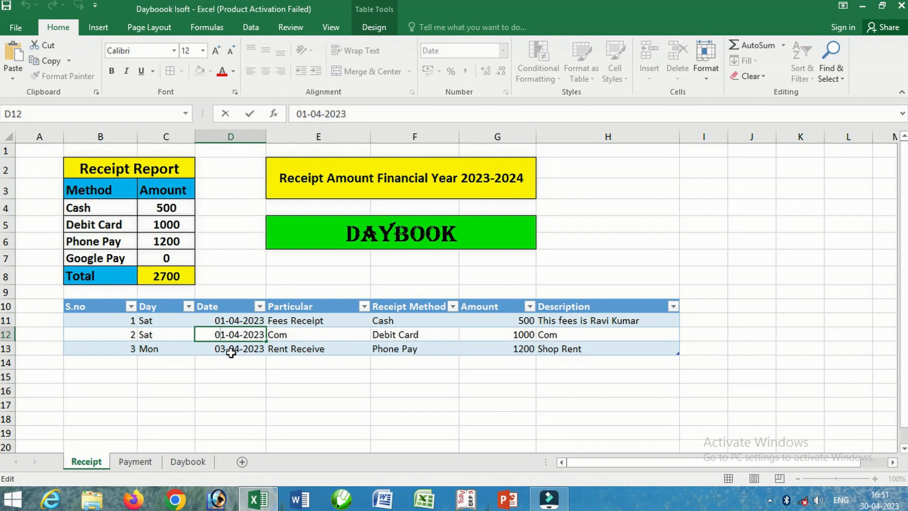
pyautogui.press('Delete')
pyautogui.write('2')
pyautogui.click(305, 337)
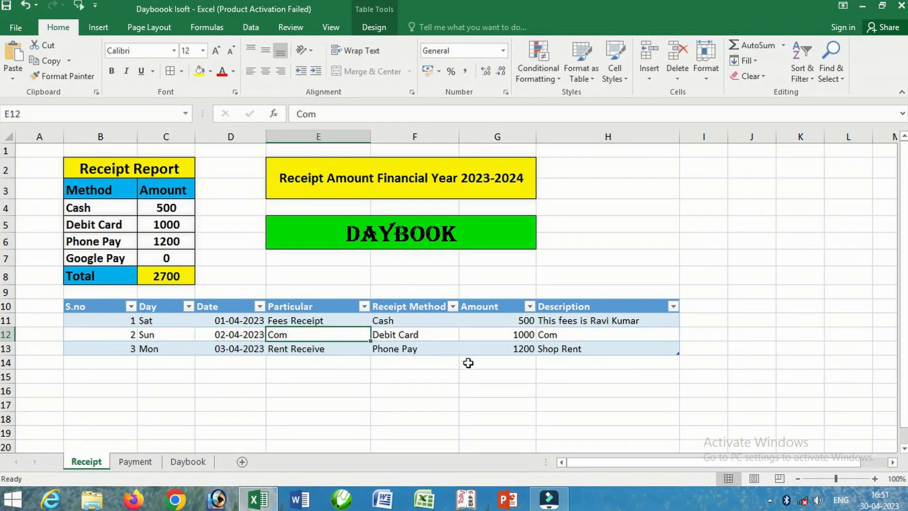
# Enter =SUMIF(Table13[Date],Daybook!C12,Table13[Amount]) in F12 of the Daybook sheet to total the Payment sheet's amounts for that date.
pyautogui.click(187, 462)
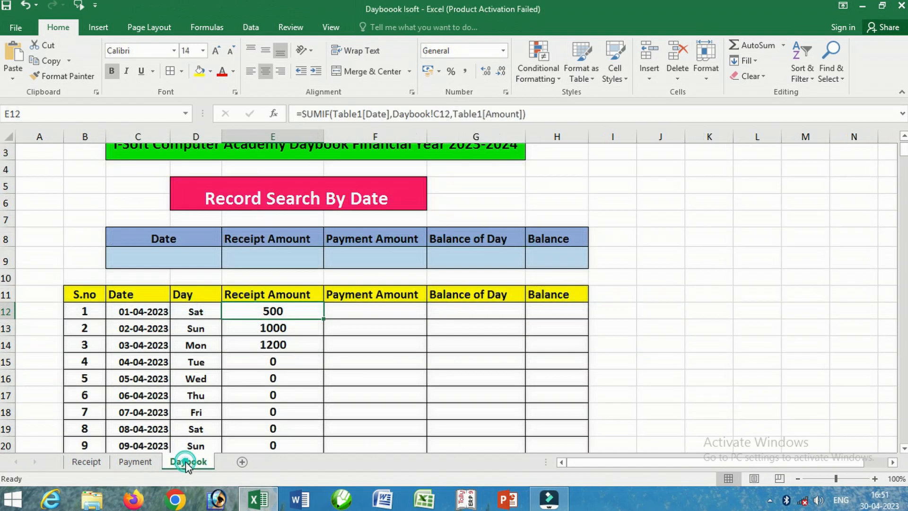
pyautogui.click(363, 312)
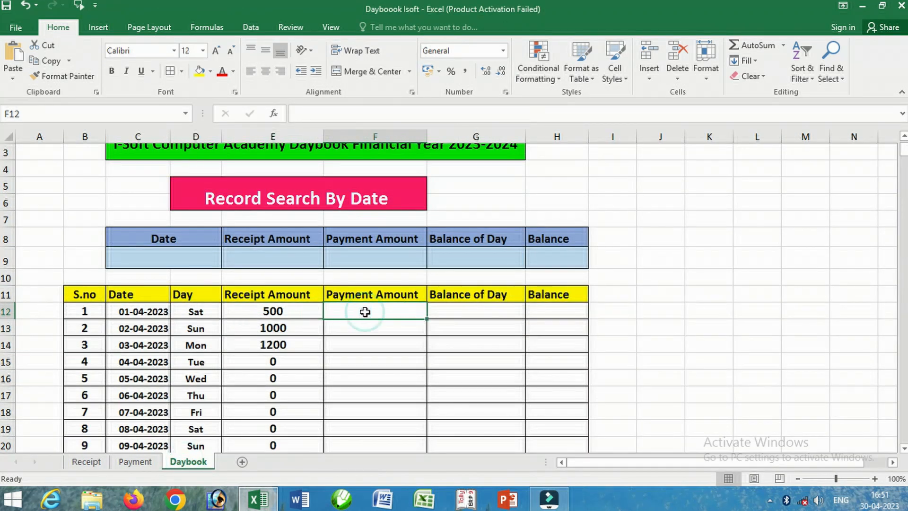
pyautogui.write('=')
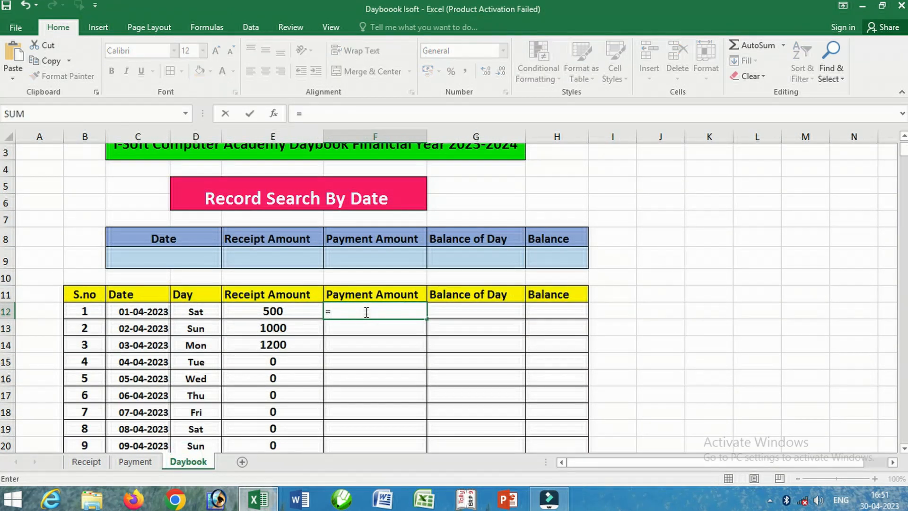
pyautogui.write('sumi')
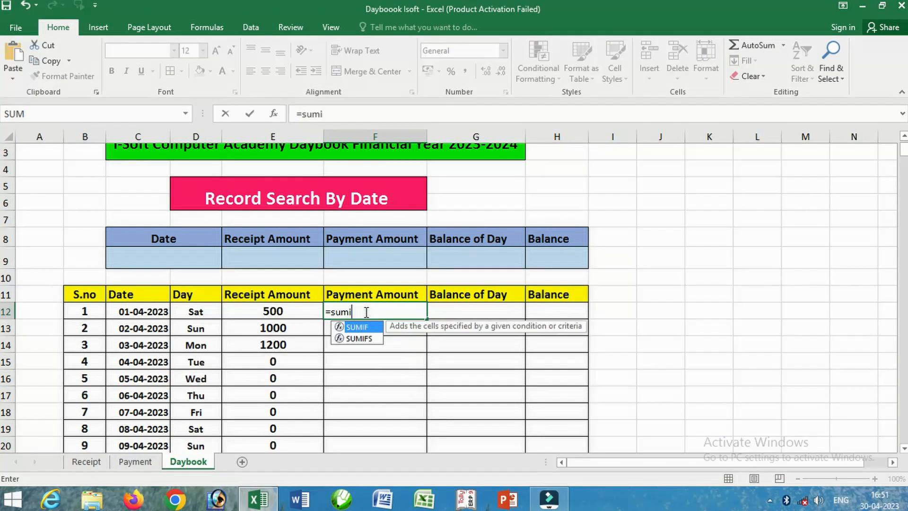
pyautogui.write('f')
pyautogui.press('Tab')
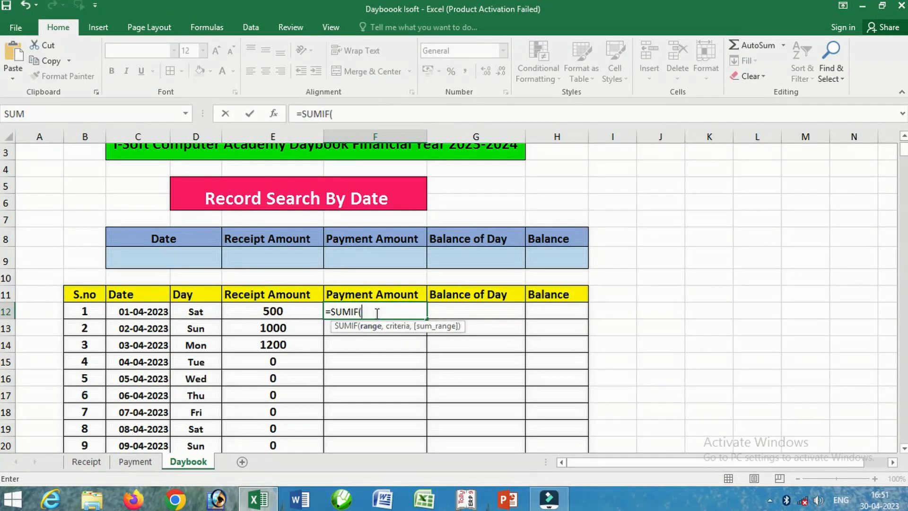
pyautogui.click(136, 461)
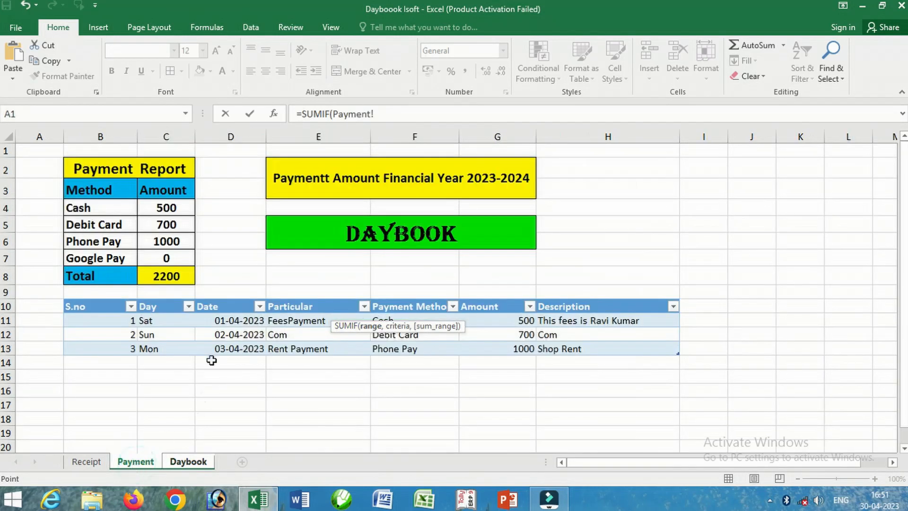
pyautogui.moveTo(220, 322); pyautogui.dragTo(223, 346)
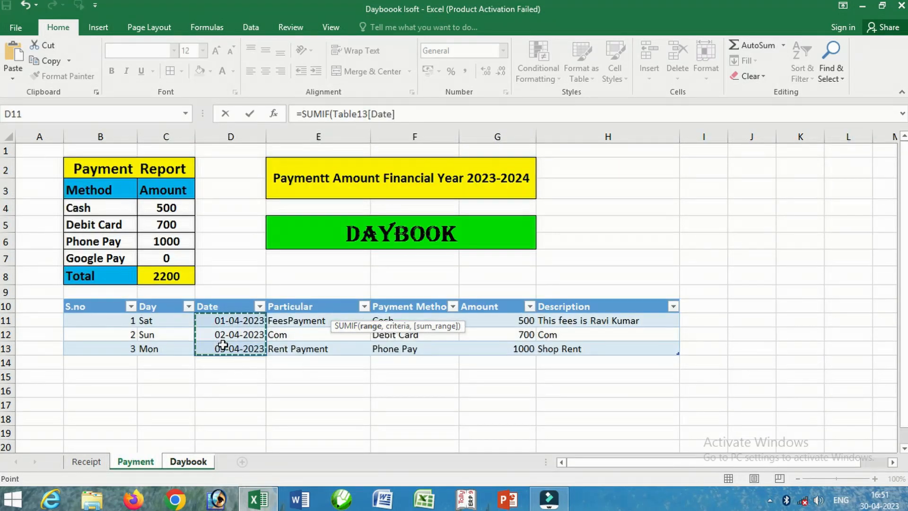
pyautogui.write(',Daybook!')
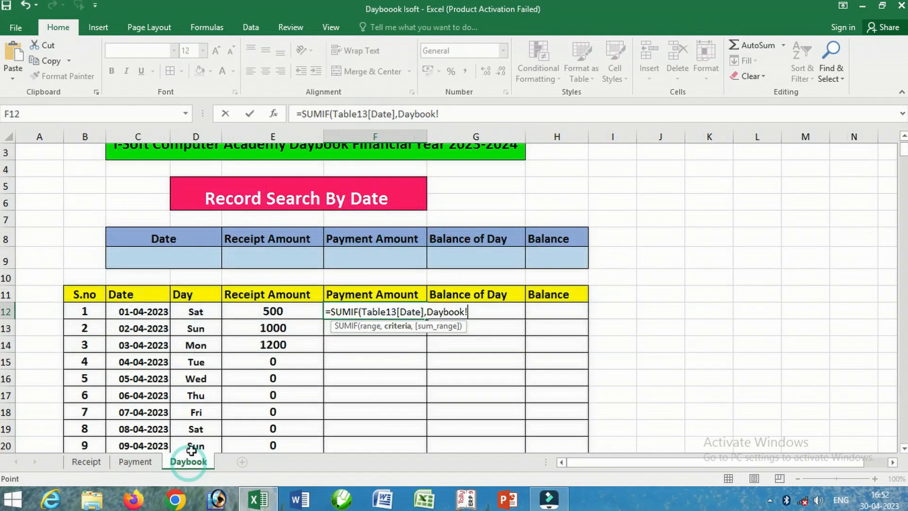
pyautogui.click(147, 310)
pyautogui.write(',')
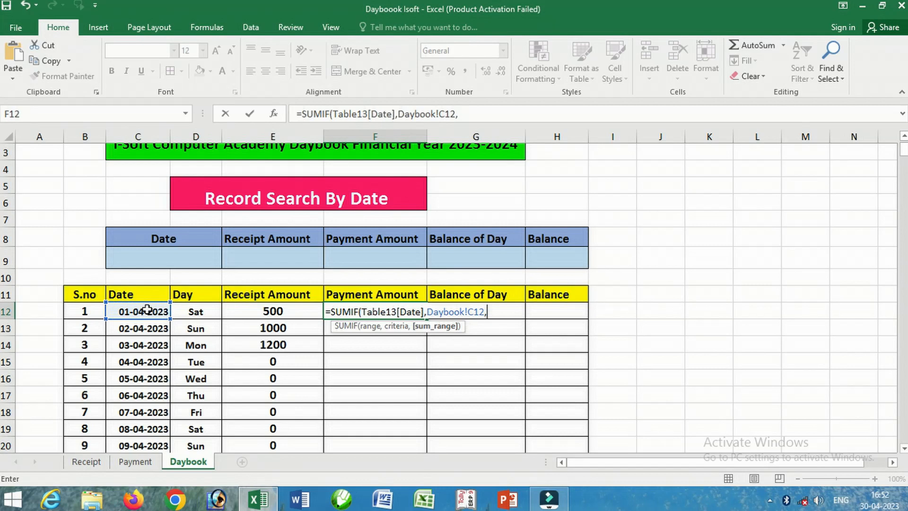
pyautogui.click(136, 462)
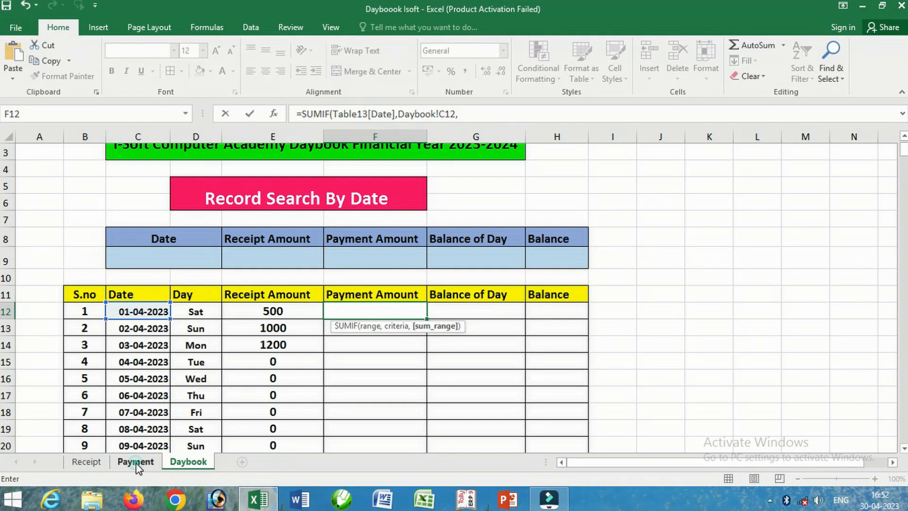
pyautogui.moveTo(508, 321); pyautogui.dragTo(515, 348)
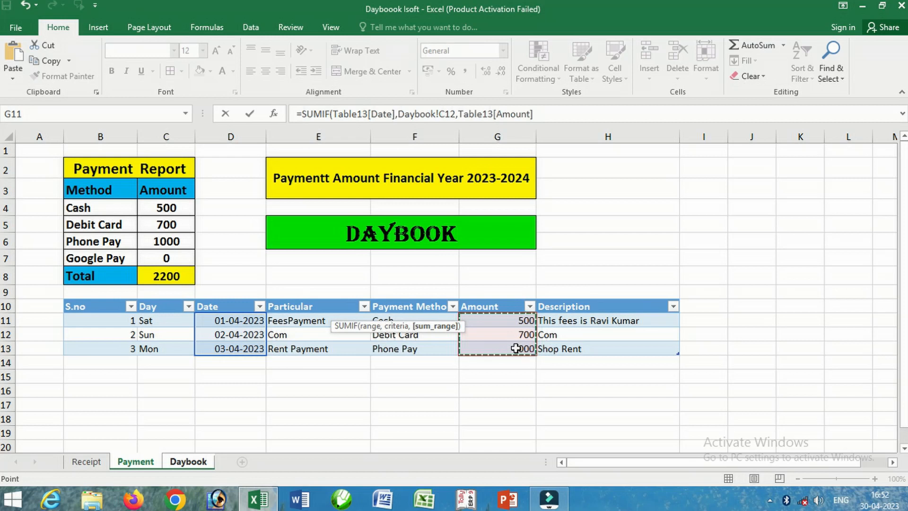
pyautogui.press('Return')
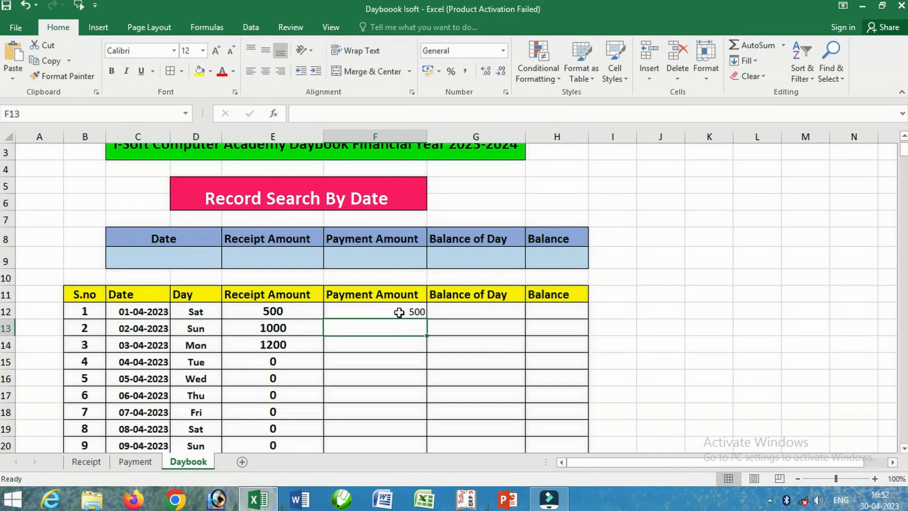
# Fill the SUMIF formula from F12 down the Payment Amount column and make the filled cells bold, centred and size 14.
pyautogui.click(397, 311)
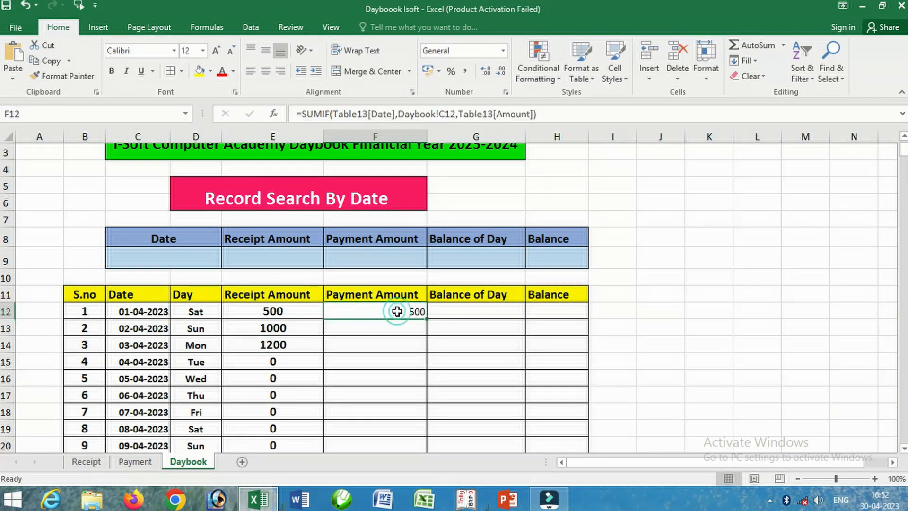
pyautogui.doubleClick(427, 319)
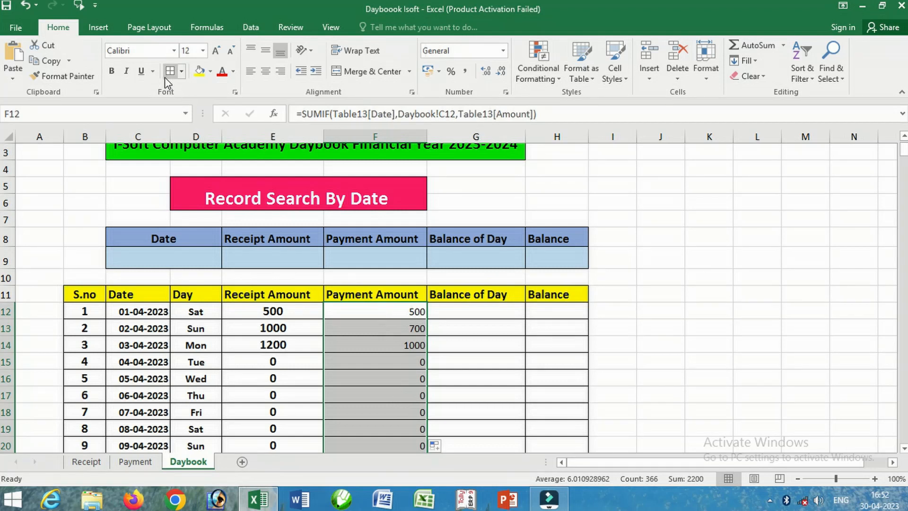
pyautogui.click(112, 70)
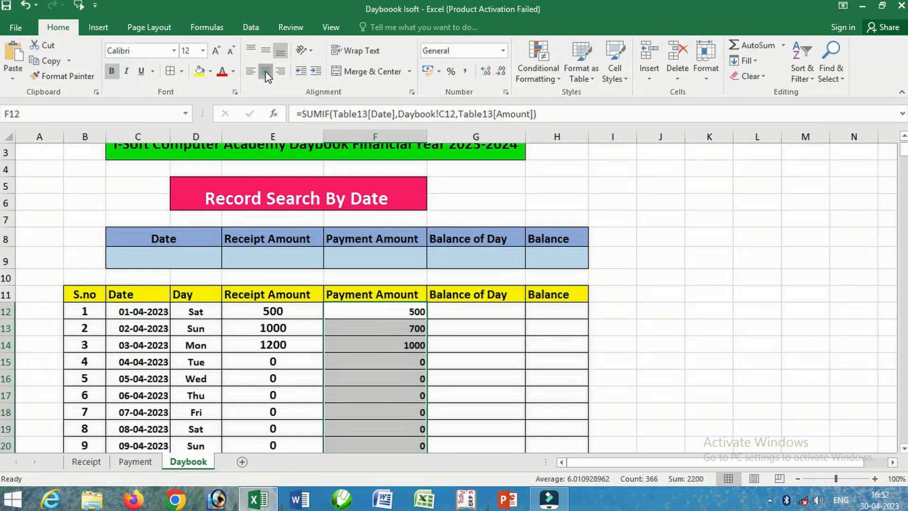
pyautogui.click(265, 71)
pyautogui.click(215, 50)
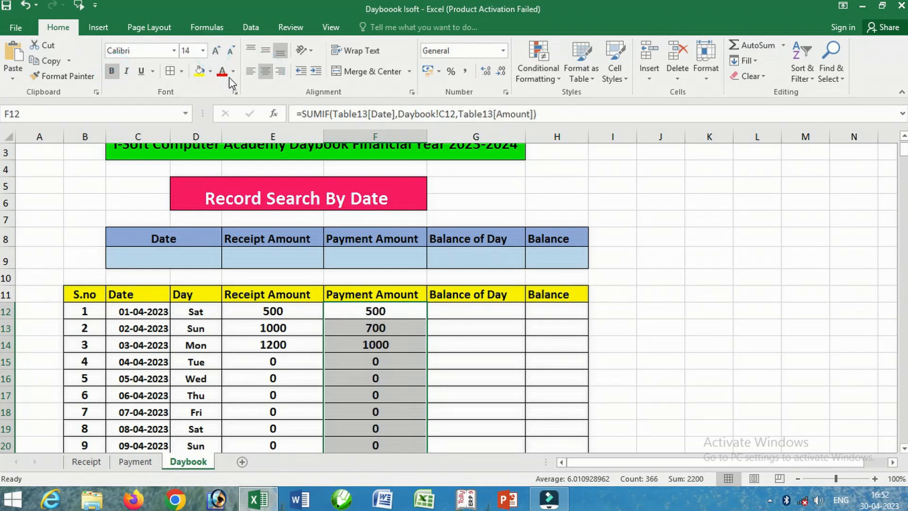
# Compare the Daybook's daily payment amounts with the entries on the Payment sheet.
pyautogui.click(399, 346)
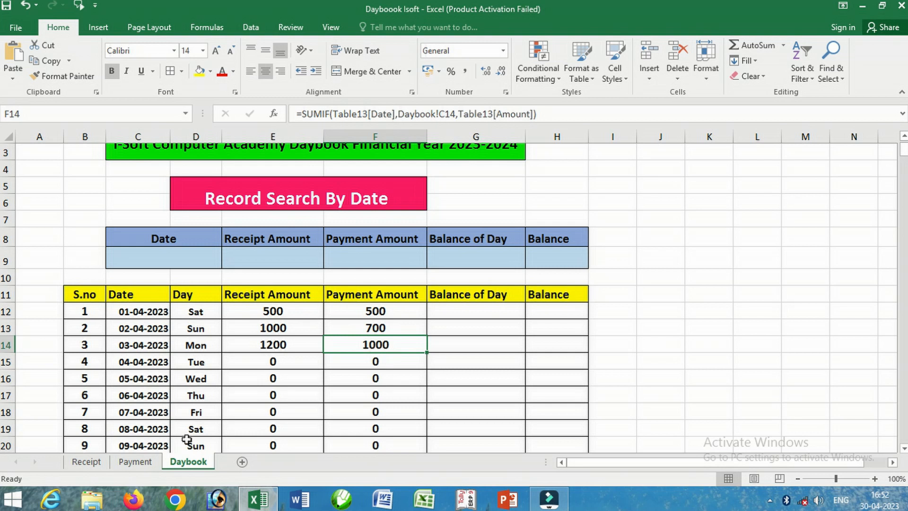
pyautogui.click(138, 461)
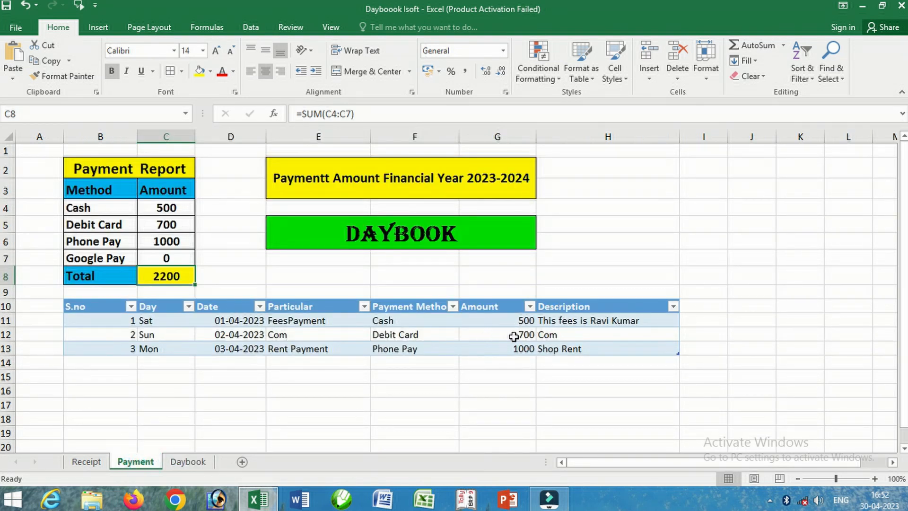
pyautogui.click(188, 461)
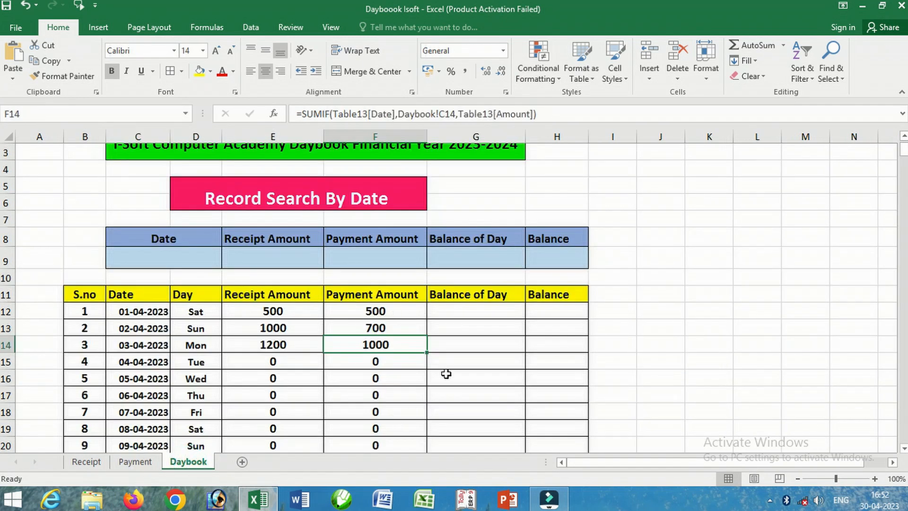
# Enter =E12-F12 in G12 of the Daybook sheet to calculate the first day's balance.
pyautogui.click(473, 309)
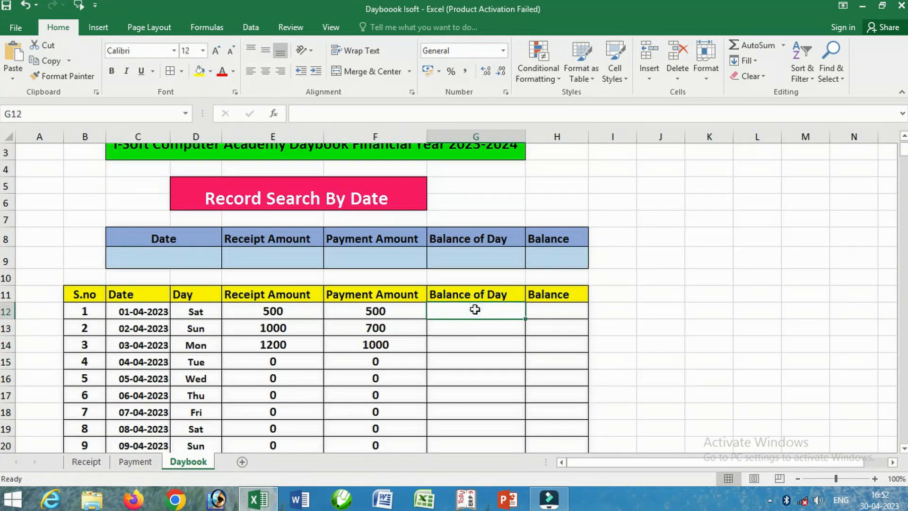
pyautogui.write('=')
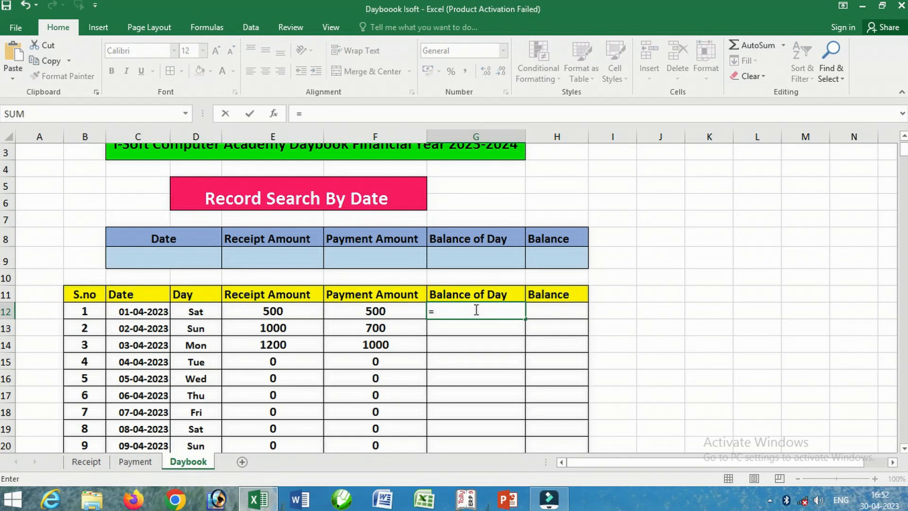
pyautogui.click(291, 311)
pyautogui.write('-')
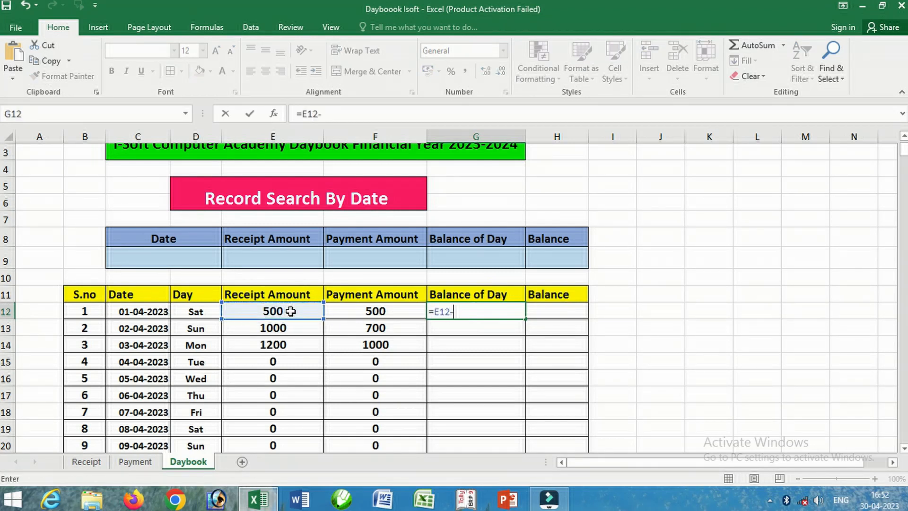
pyautogui.click(378, 312)
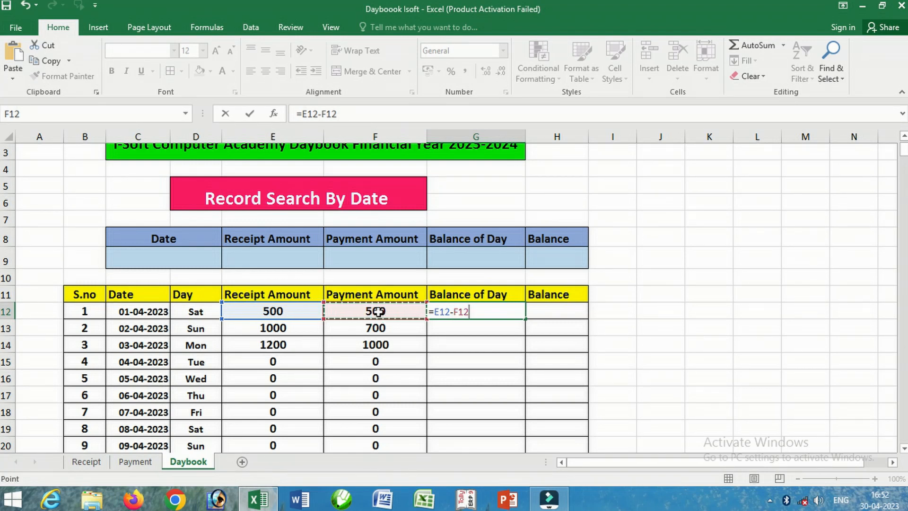
pyautogui.press('Return')
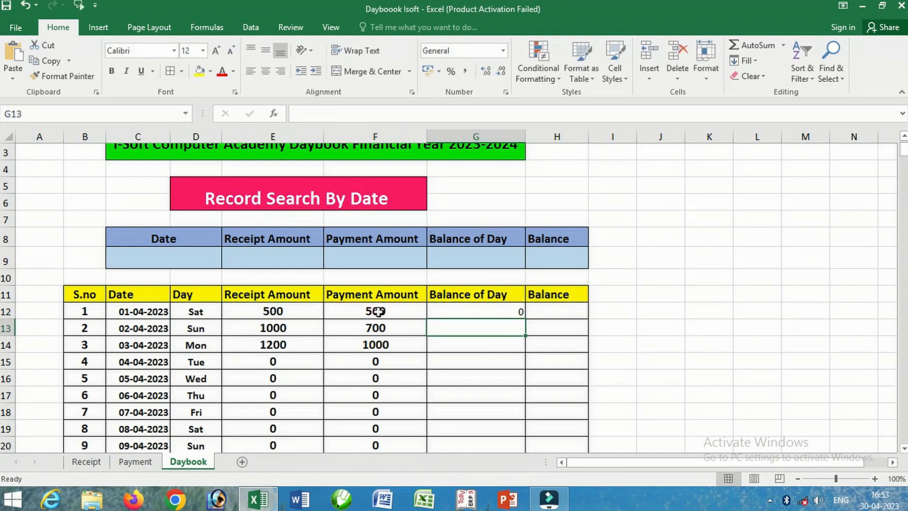
# Fill the G12 formula down the Balance of Day column and make the filled cells bold, centred and size 14.
pyautogui.click(492, 310)
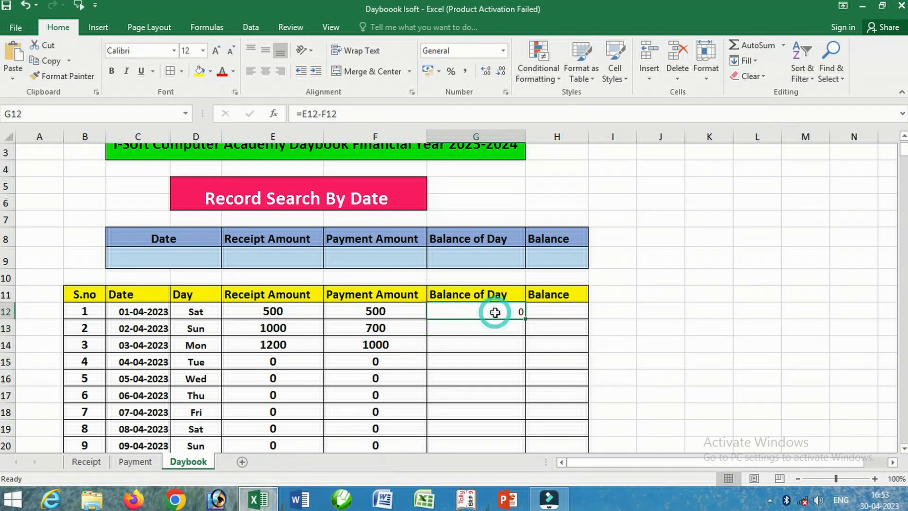
pyautogui.doubleClick(525, 320)
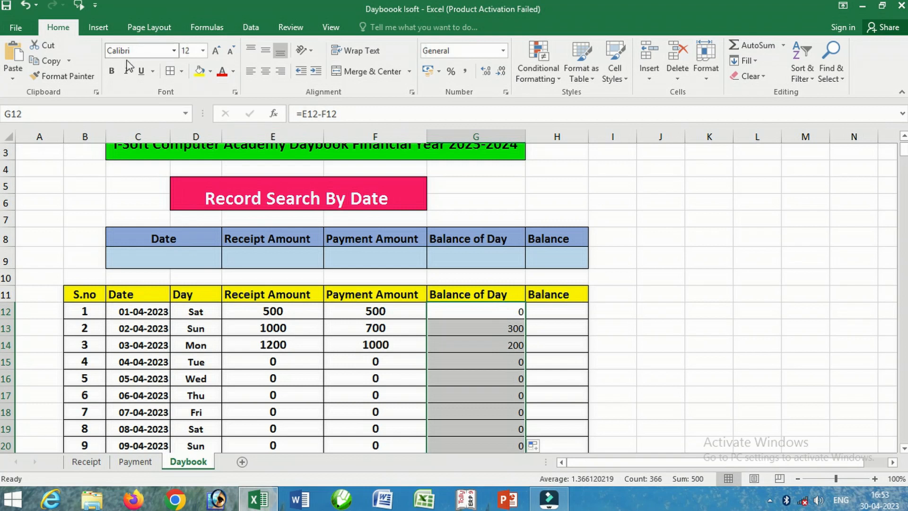
pyautogui.click(112, 71)
pyautogui.click(264, 71)
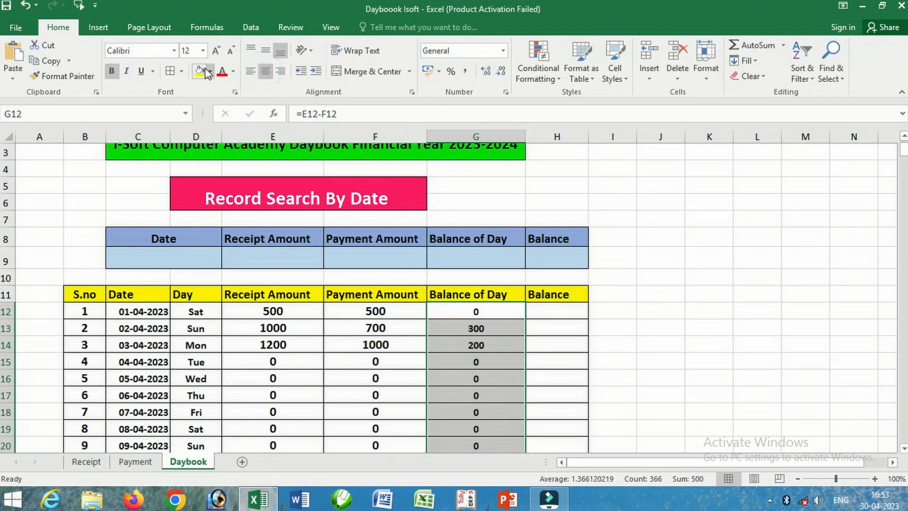
pyautogui.click(216, 52)
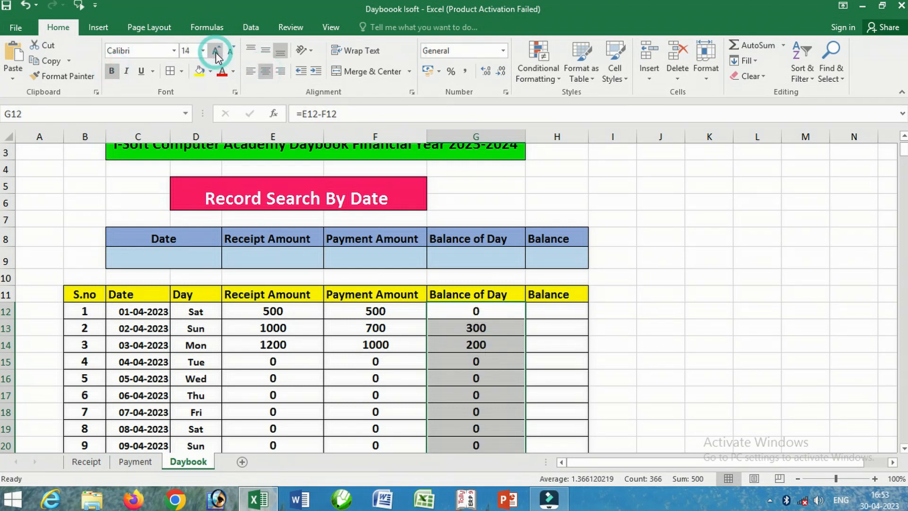
# Enter =E12-F12 in H12 to calculate the first entry of the Daybook's Balance column.
pyautogui.click(553, 309)
pyautogui.write('=')
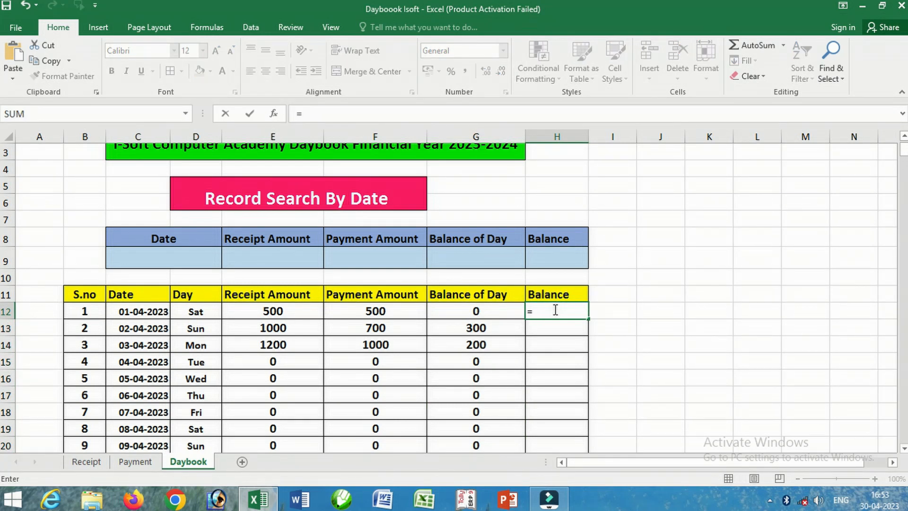
pyautogui.click(303, 313)
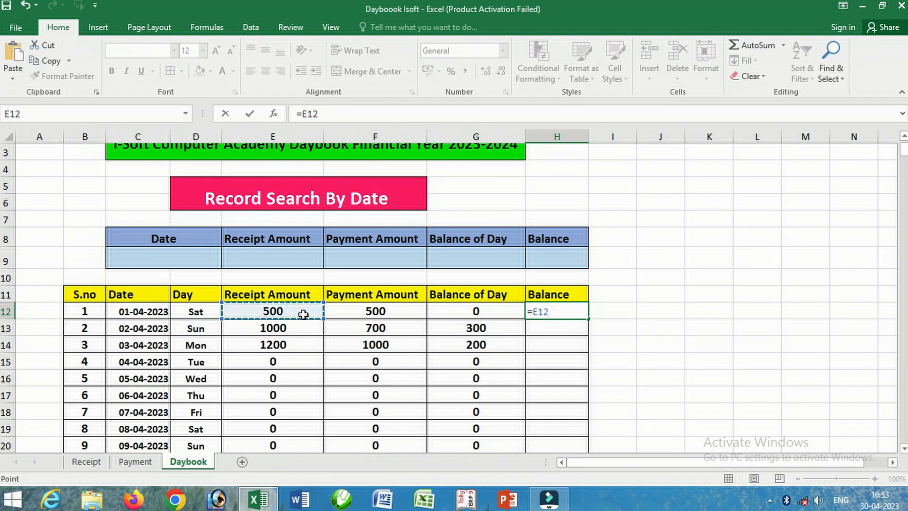
pyautogui.write('-')
pyautogui.click(396, 316)
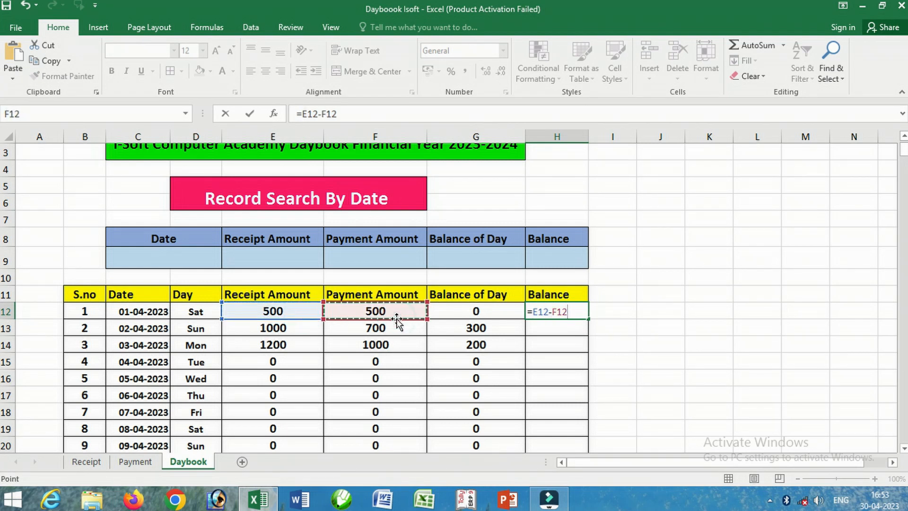
pyautogui.press('Return')
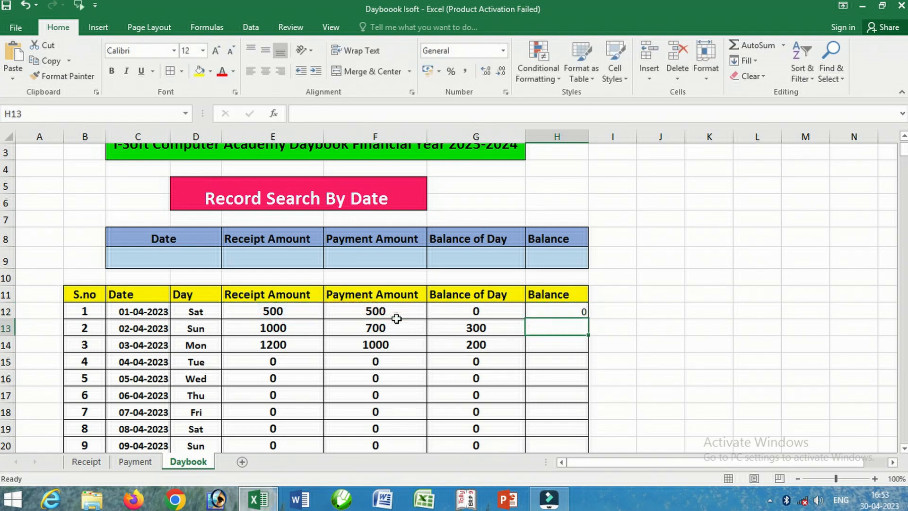
# Fill the H12 formula down the Balance column and make the filled cells bold, centred and size 14.
pyautogui.click(567, 312)
pyautogui.doubleClick(589, 320)
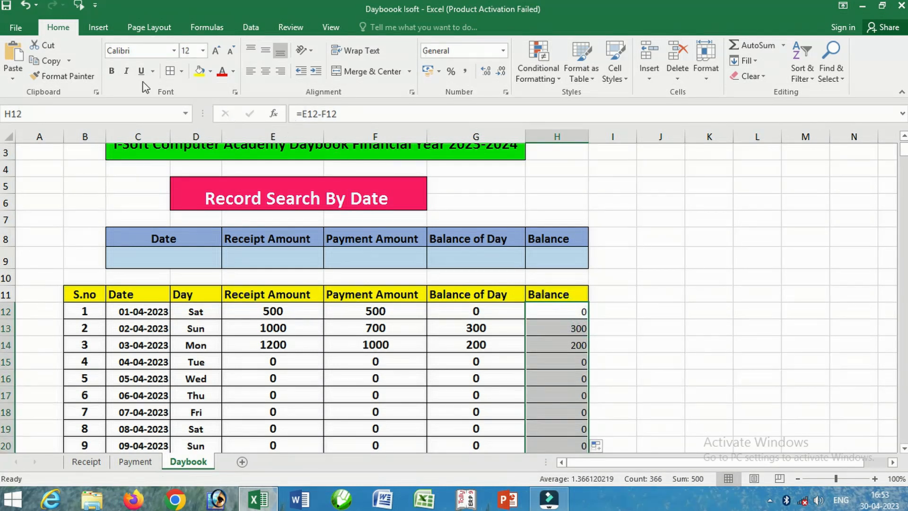
pyautogui.click(112, 72)
pyautogui.click(265, 71)
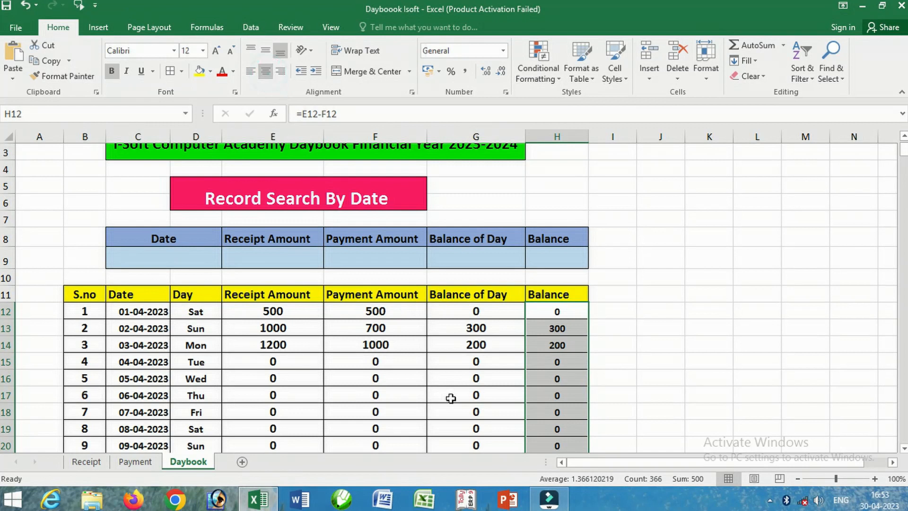
pyautogui.click(216, 50)
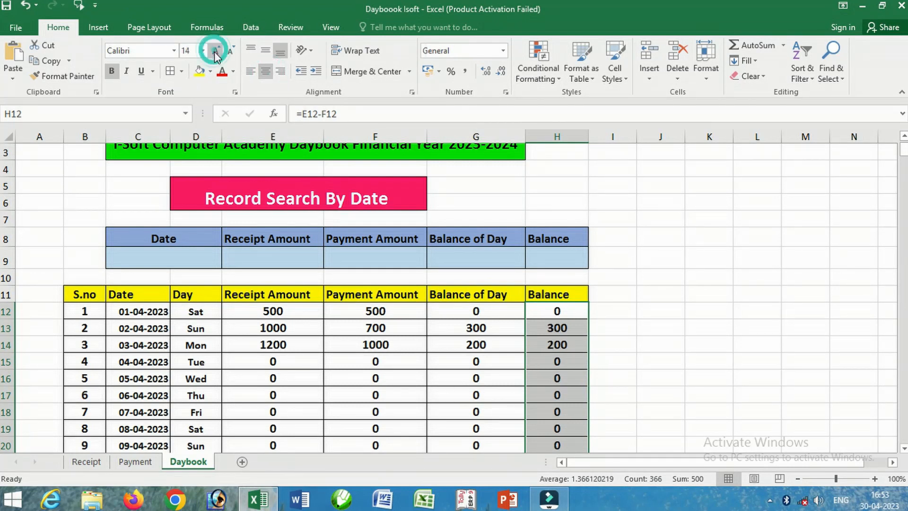
# Set the first receipt's amount in G11 of the Receipt sheet to 700.
pyautogui.click(500, 349)
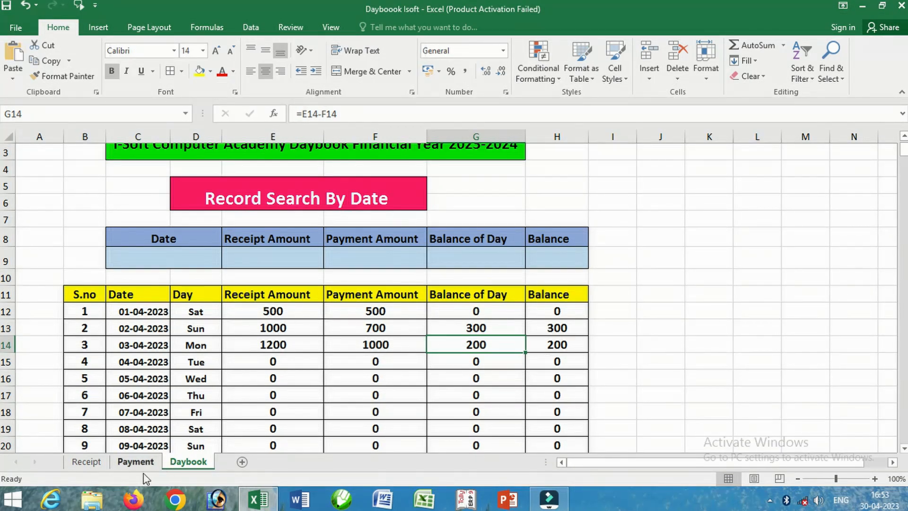
pyautogui.click(97, 466)
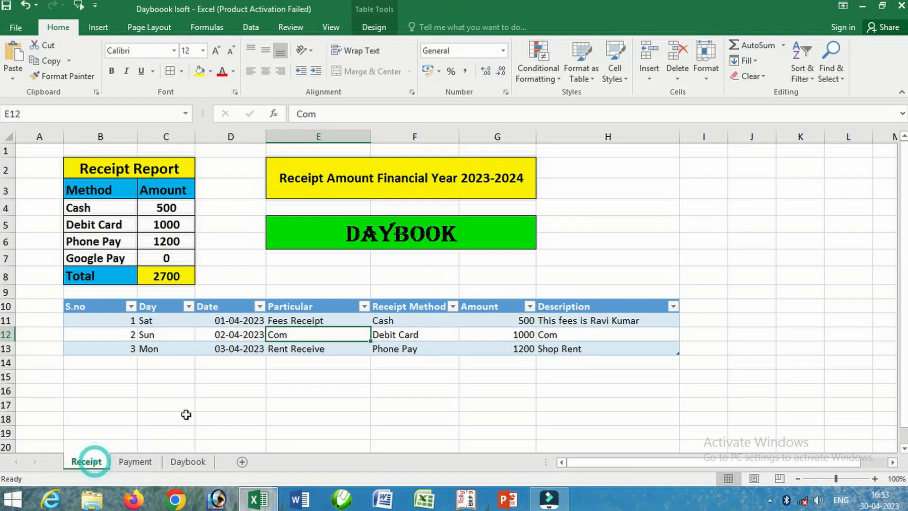
pyautogui.click(509, 320)
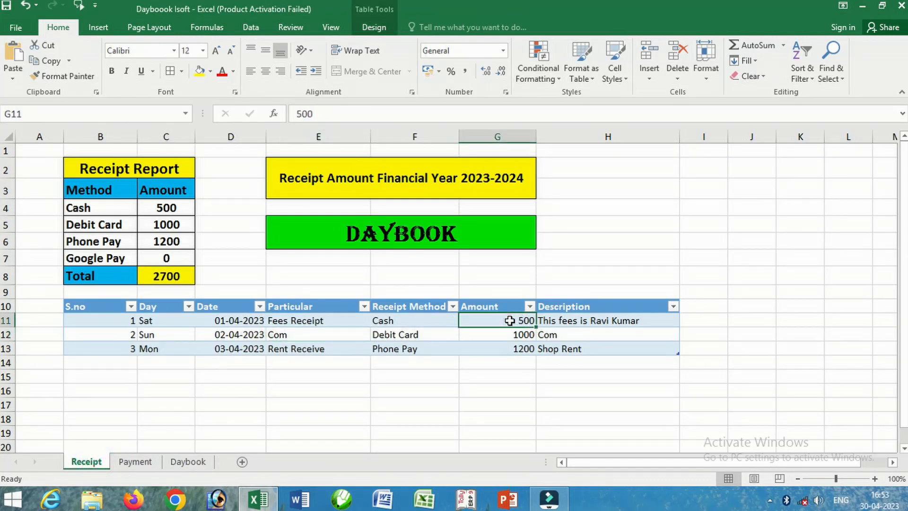
pyautogui.write('7')
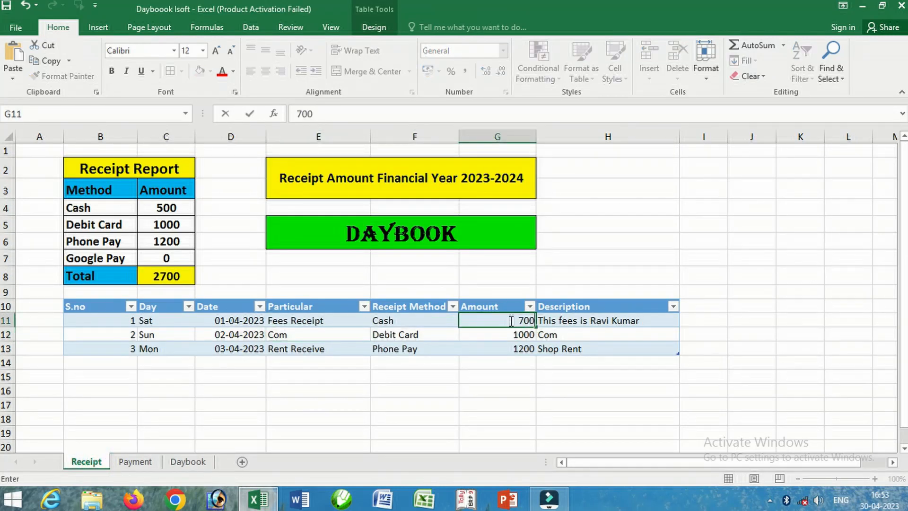
pyautogui.write('00')
pyautogui.press('Return')
pyautogui.click(505, 320)
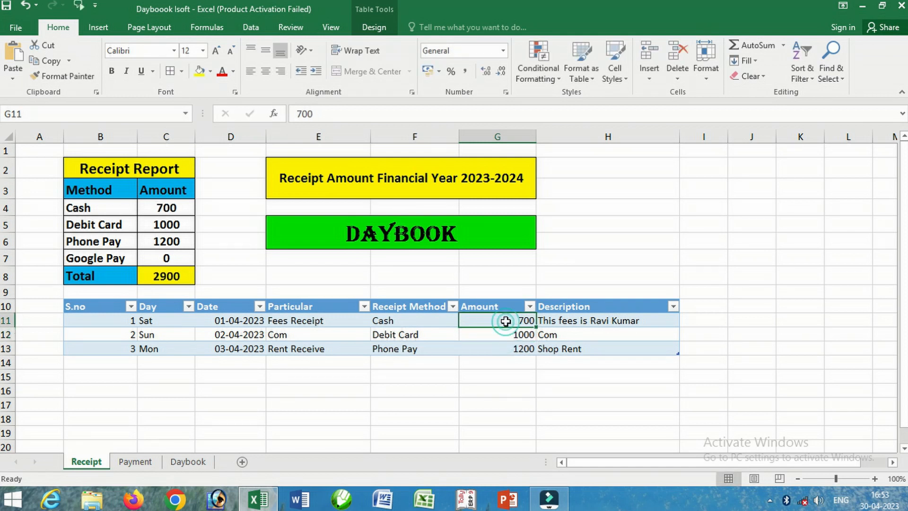
# Check the receipt, payment and balance cells for 01-04-2023 in row 12 of the Daybook sheet.
pyautogui.click(184, 461)
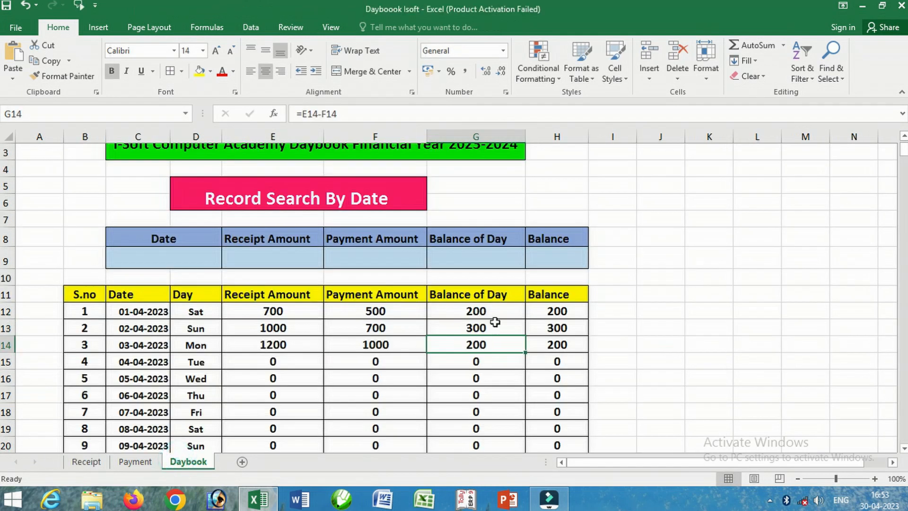
pyautogui.click(547, 311)
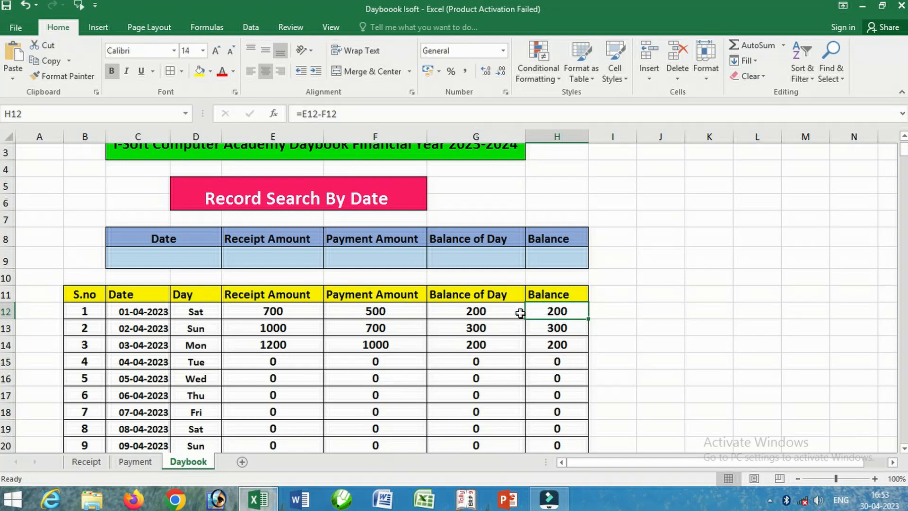
pyautogui.click(287, 311)
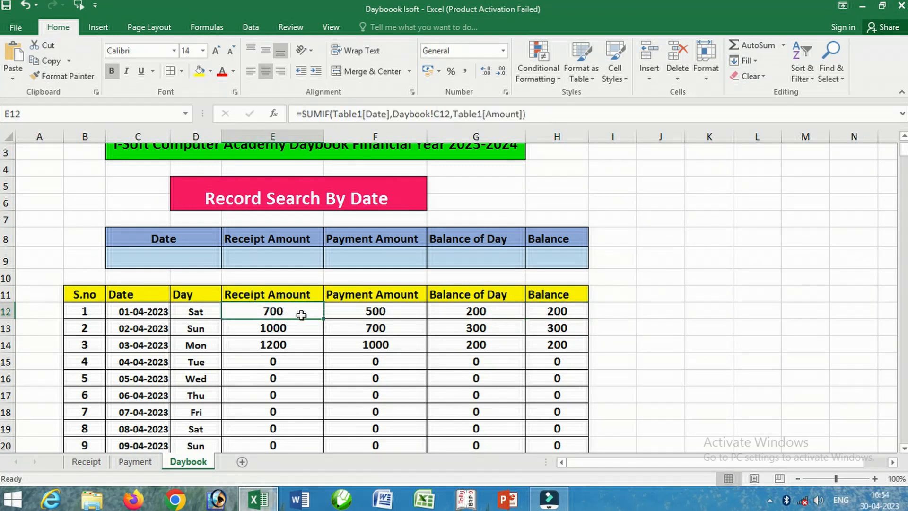
pyautogui.click(369, 314)
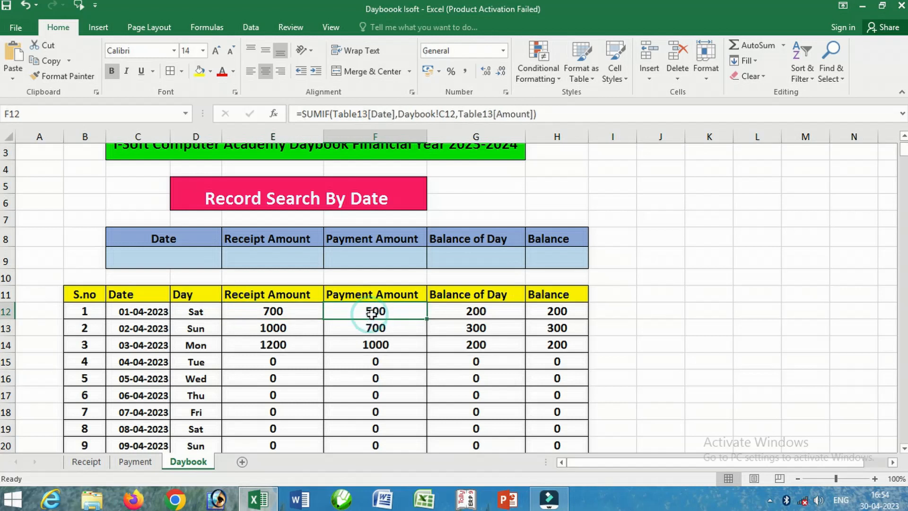
pyautogui.click(466, 314)
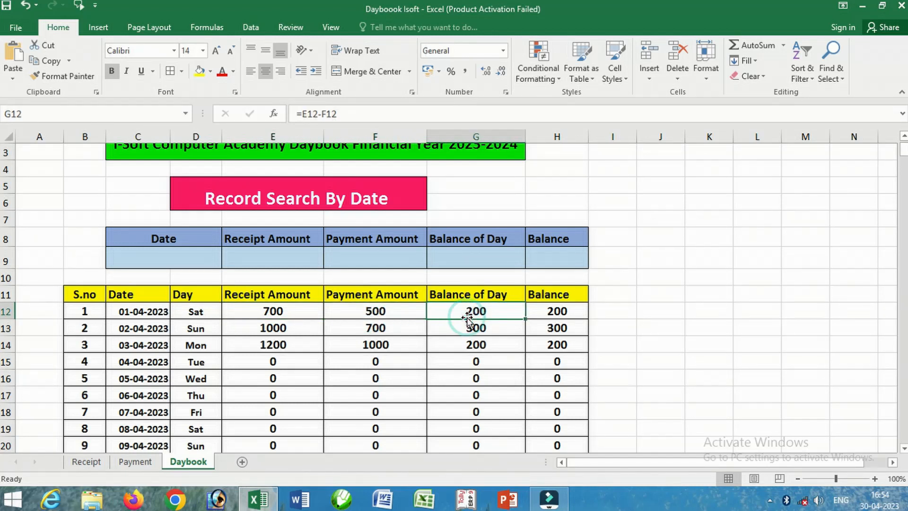
pyautogui.click(557, 314)
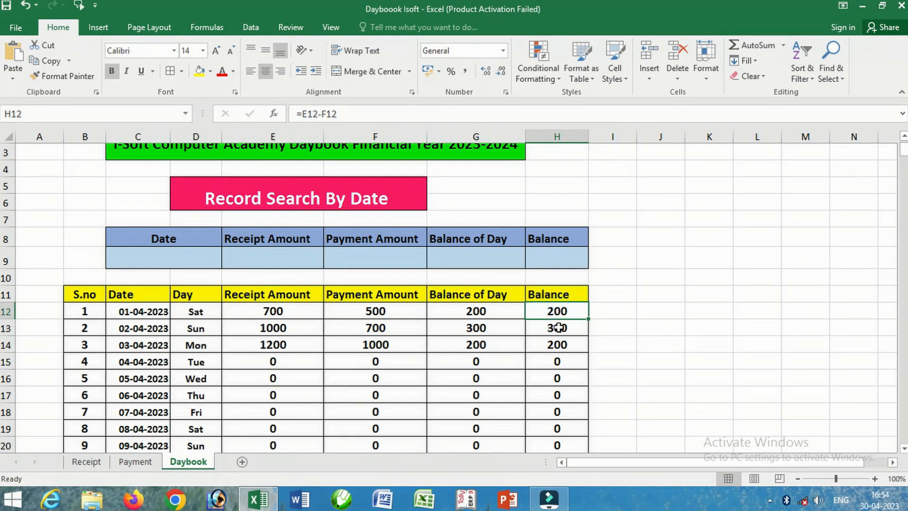
# Enter =H12+E13-F13 in H13 of the Daybook sheet to carry the previous day's balance forward.
pyautogui.click(559, 327)
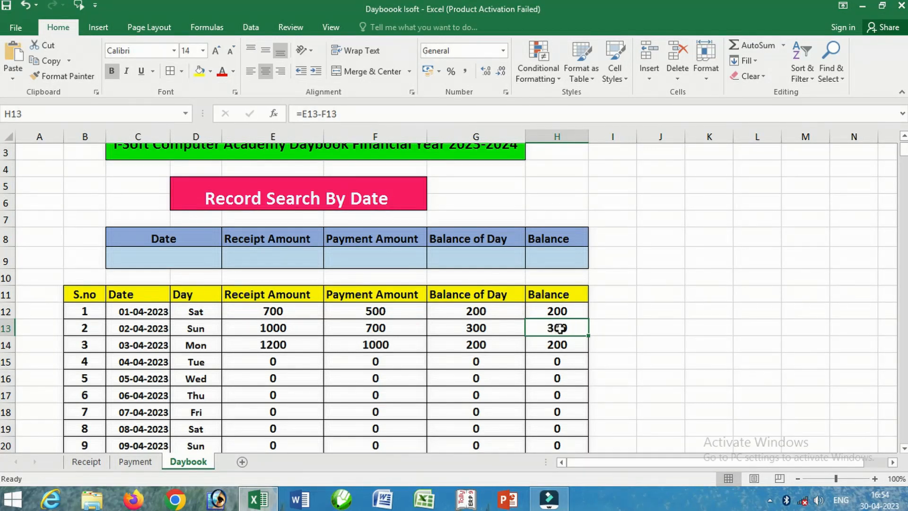
pyautogui.write('=')
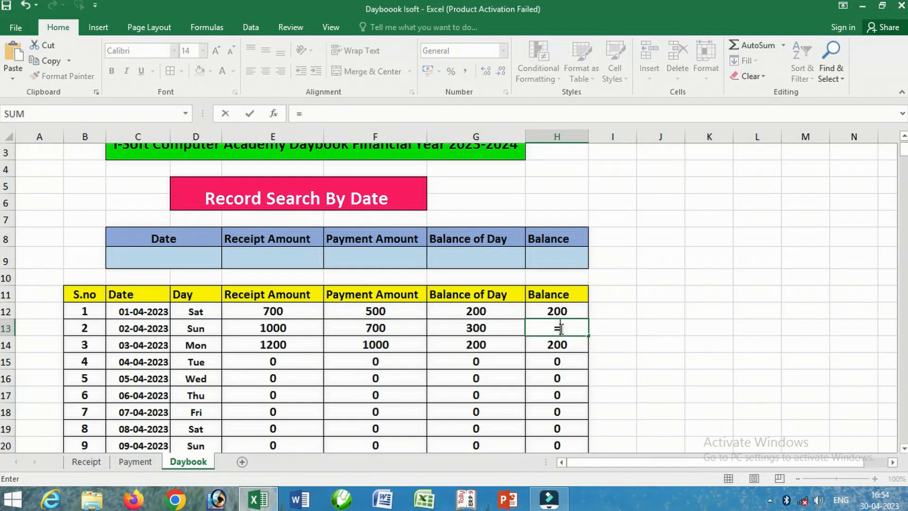
pyautogui.click(564, 310)
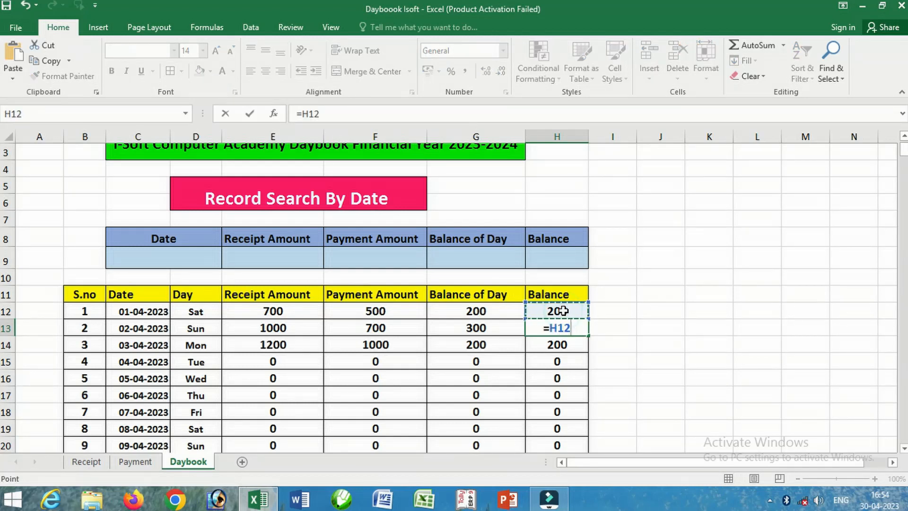
pyautogui.write('+')
pyautogui.click(302, 329)
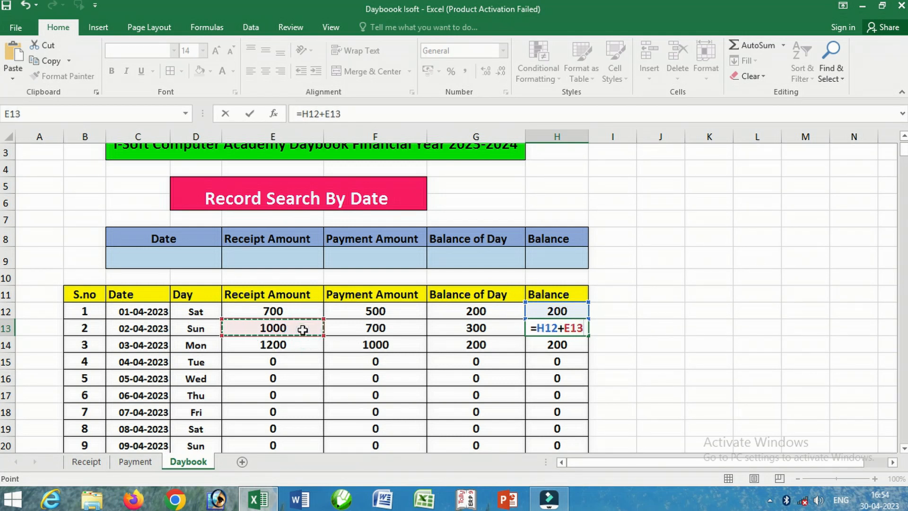
pyautogui.write('-')
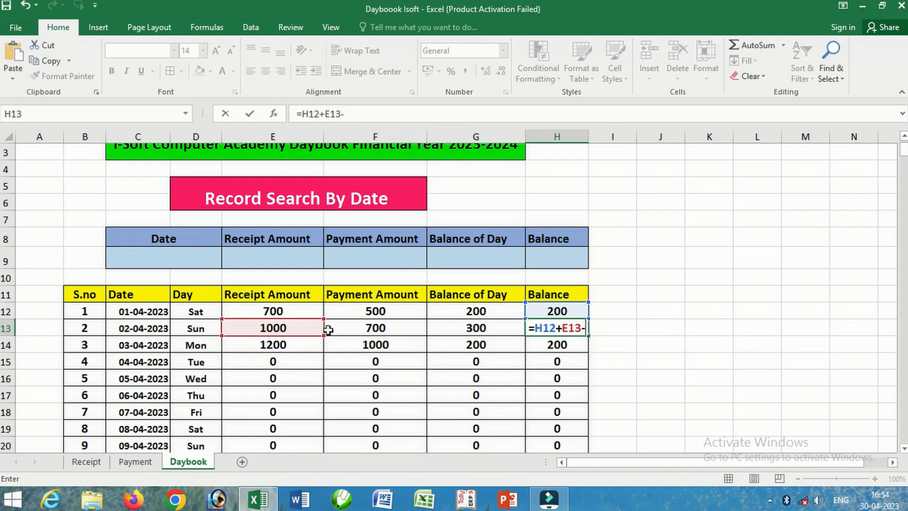
pyautogui.click(384, 327)
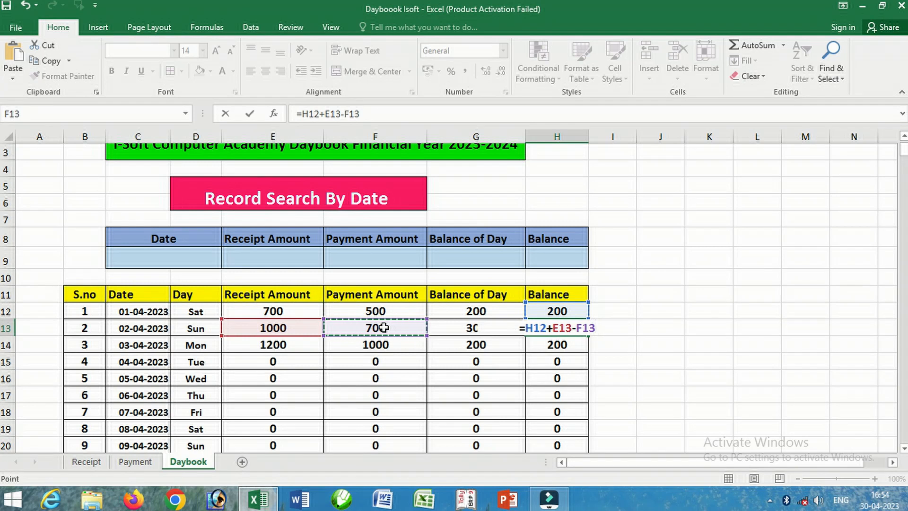
pyautogui.press('Return')
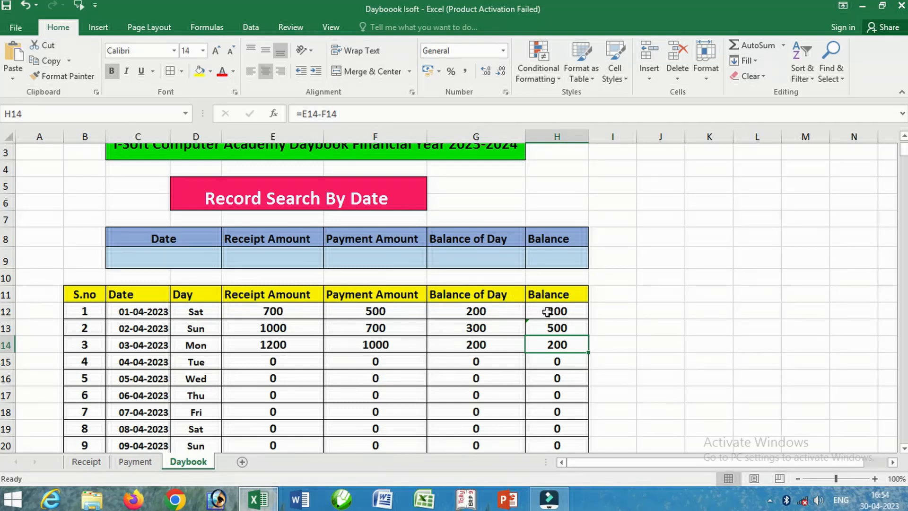
pyautogui.click(547, 311)
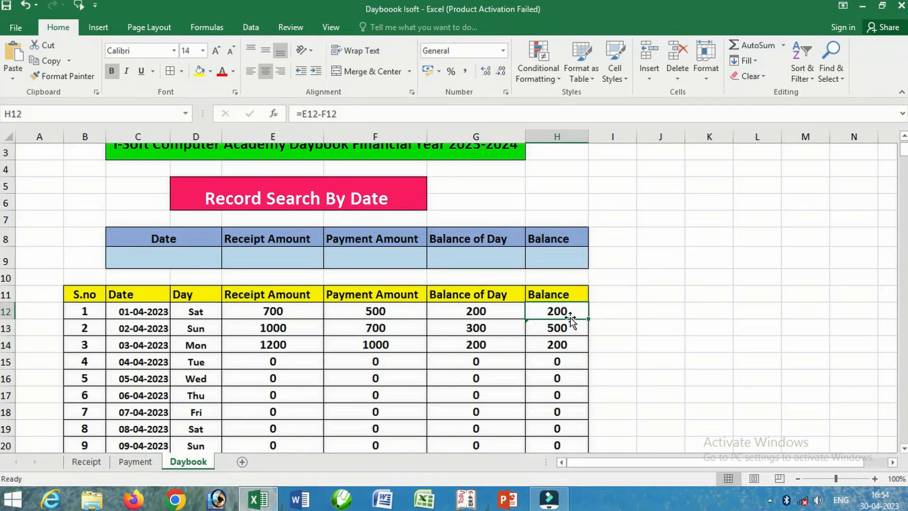
# Check the receipt, payment and balance cells for 02-04-2023 and the receipt amount for 03-04-2023 on the Daybook sheet.
pyautogui.click(291, 333)
pyautogui.click(377, 329)
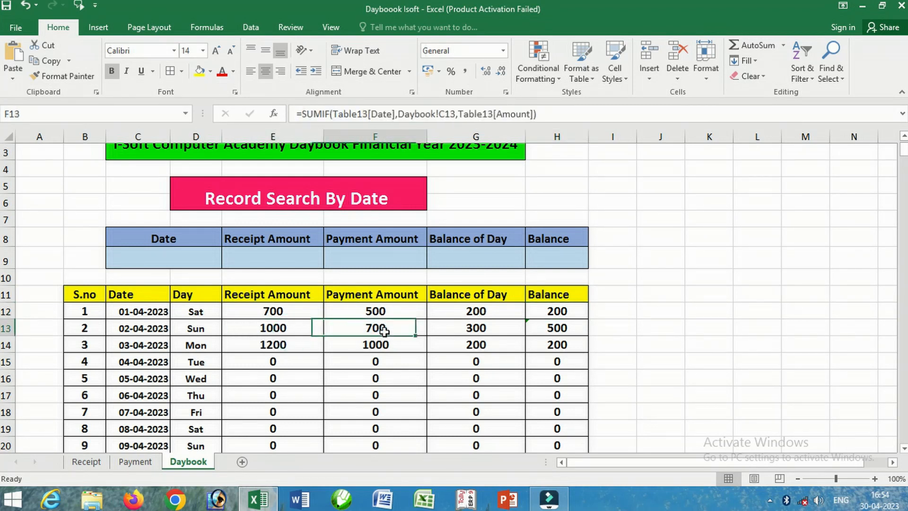
pyautogui.click(467, 330)
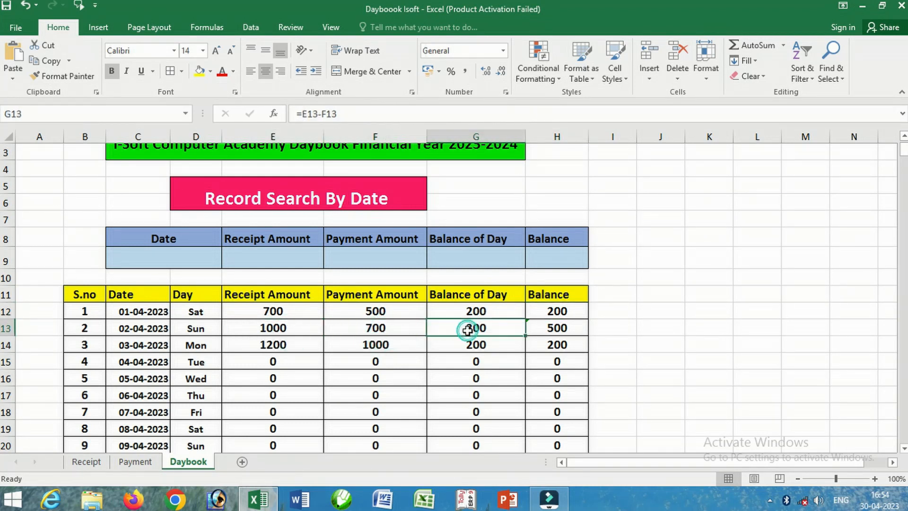
pyautogui.click(548, 327)
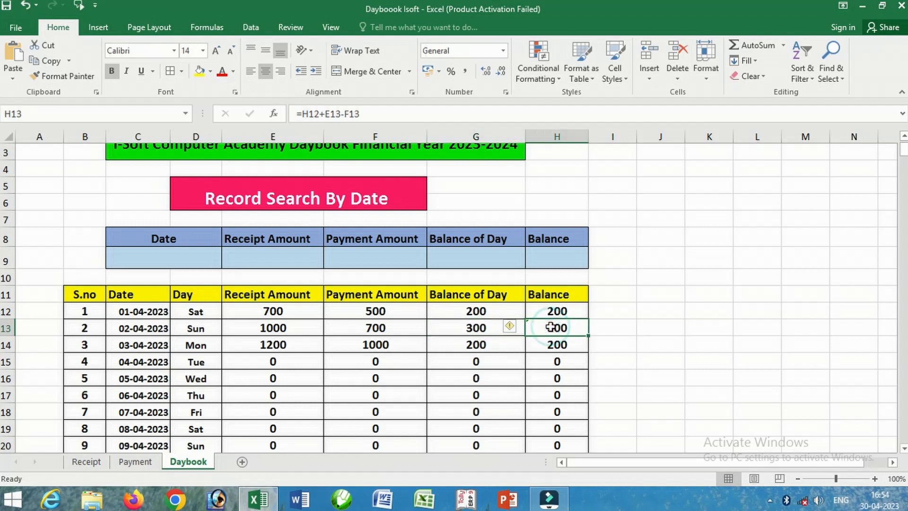
pyautogui.click(270, 348)
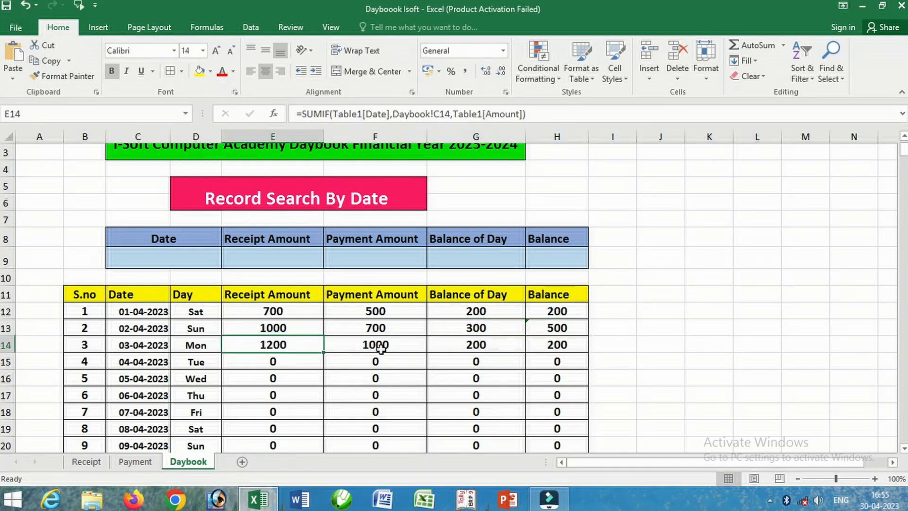
# Fill the H13 running-balance formula down the Balance column and check the results in H13 and H14.
pyautogui.click(571, 324)
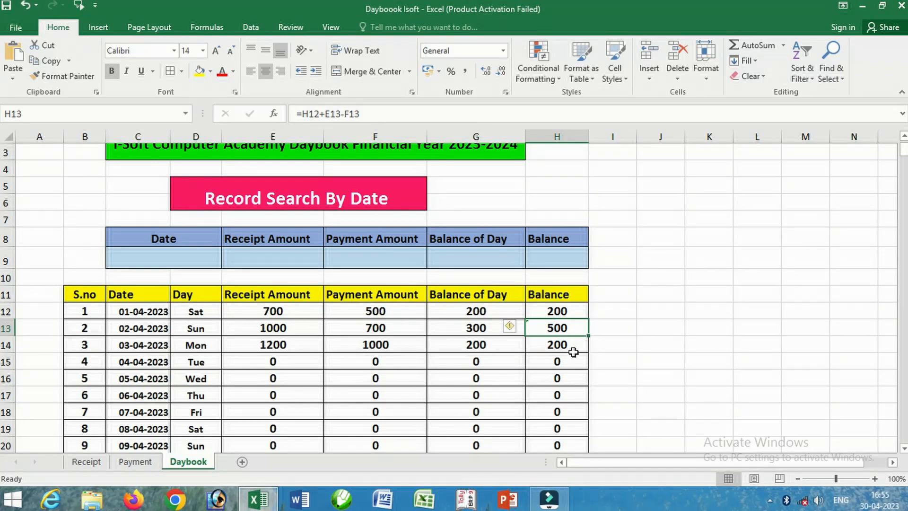
pyautogui.doubleClick(590, 335)
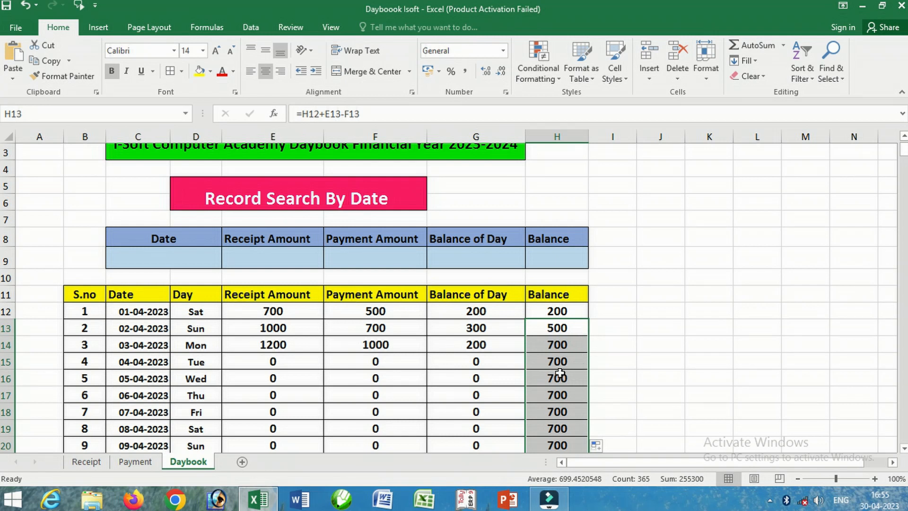
pyautogui.click(547, 329)
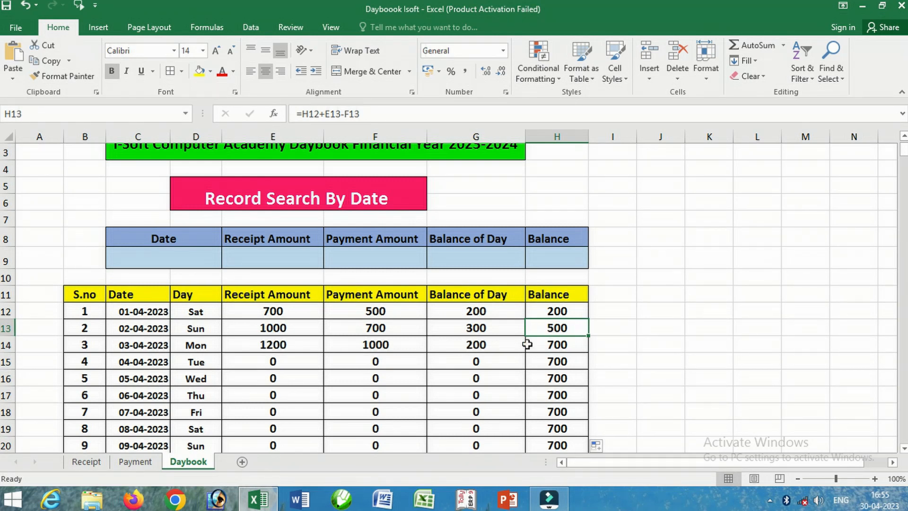
pyautogui.click(569, 345)
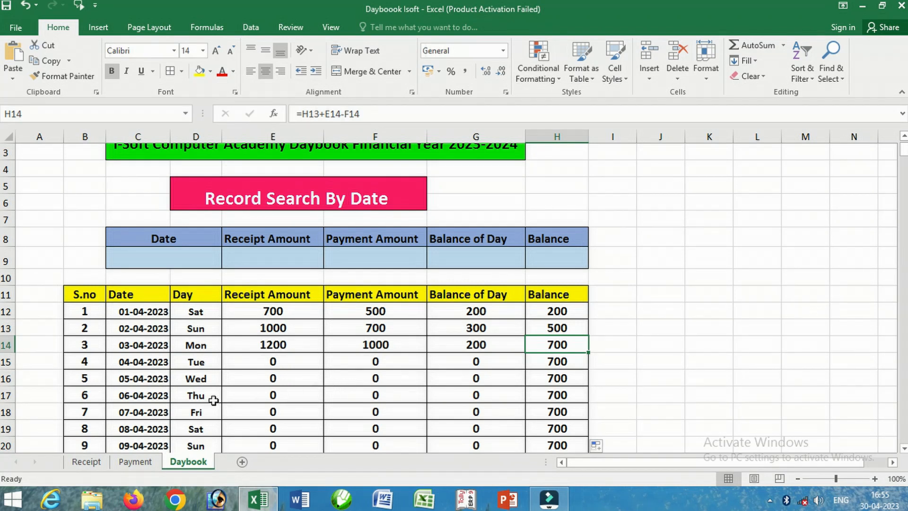
# Change the second receipt's date in D12 of the Receipt sheet to 01-04-2023 and check that day's receipt total in the Daybook sheet.
pyautogui.click(87, 462)
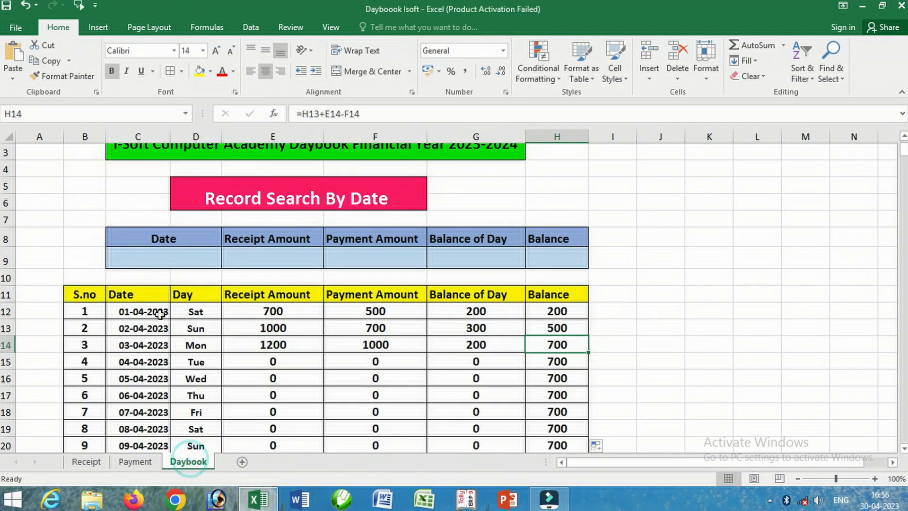
pyautogui.click(189, 462)
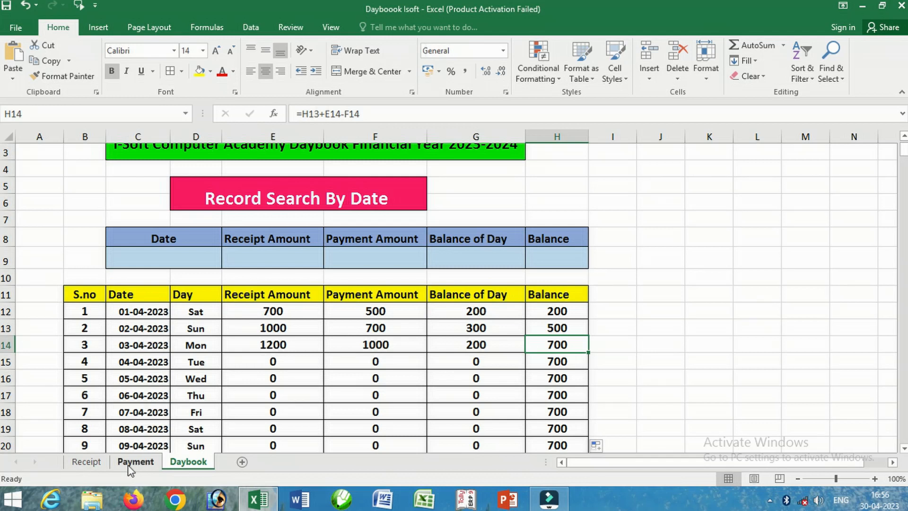
pyautogui.click(90, 462)
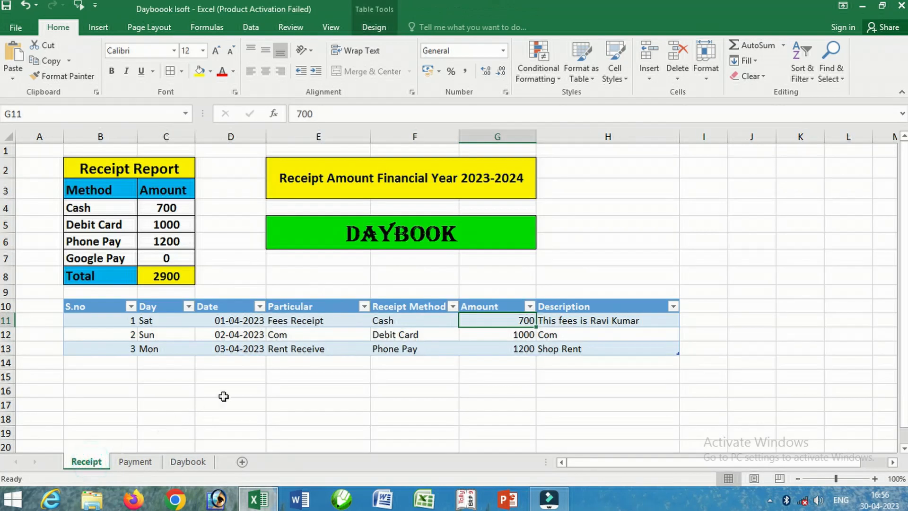
pyautogui.click(223, 335)
pyautogui.doubleClick(222, 335)
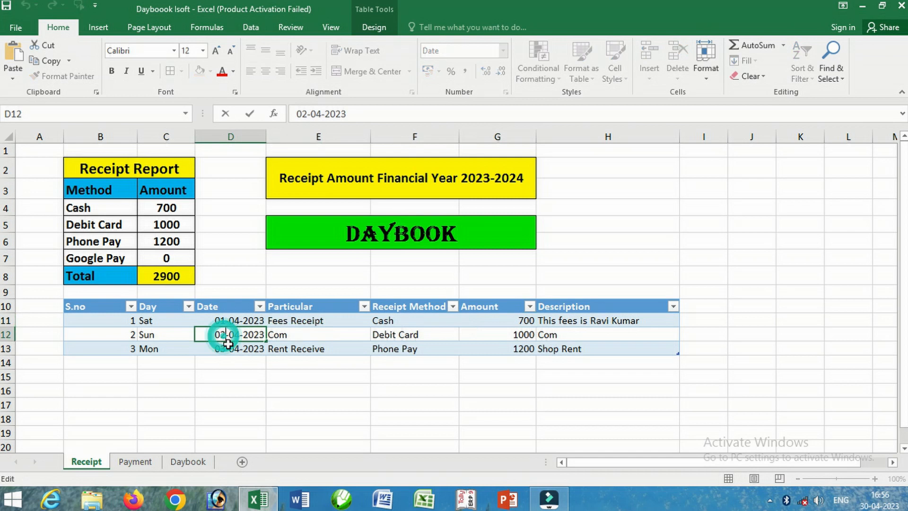
pyautogui.press('BackSpace')
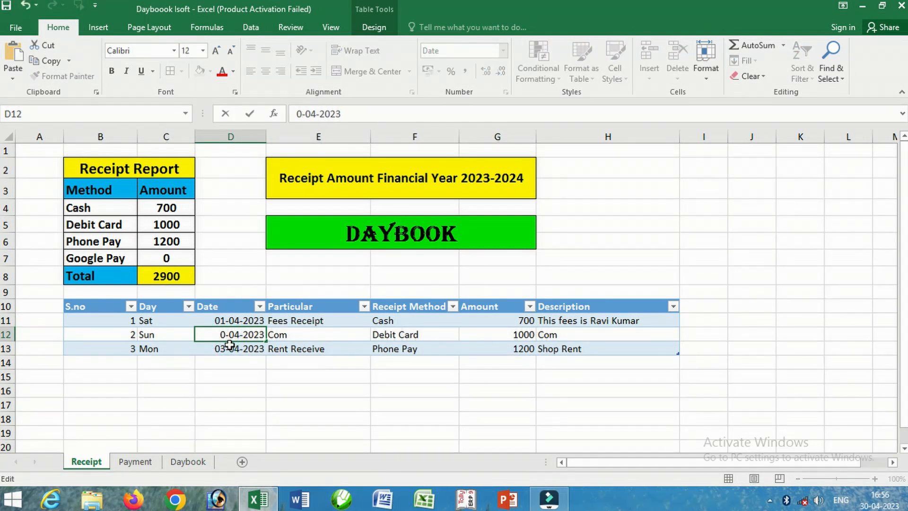
pyautogui.write('1')
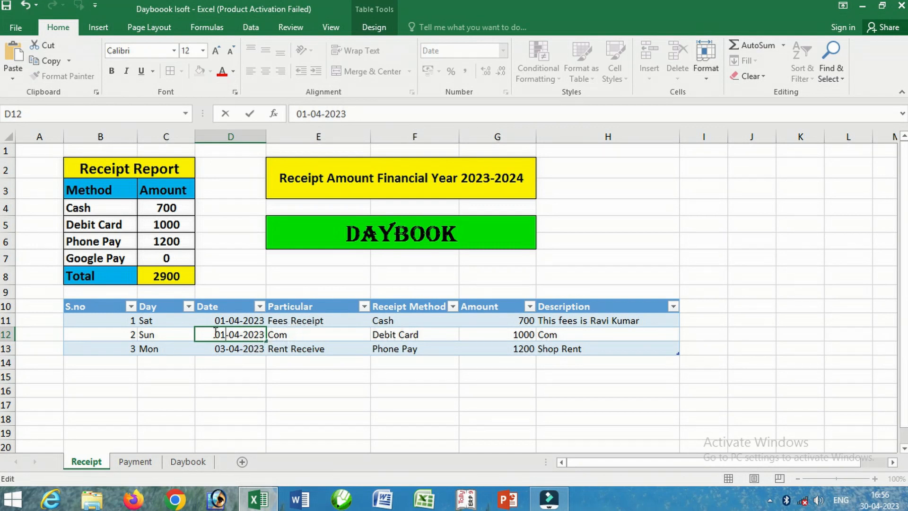
pyautogui.click(308, 334)
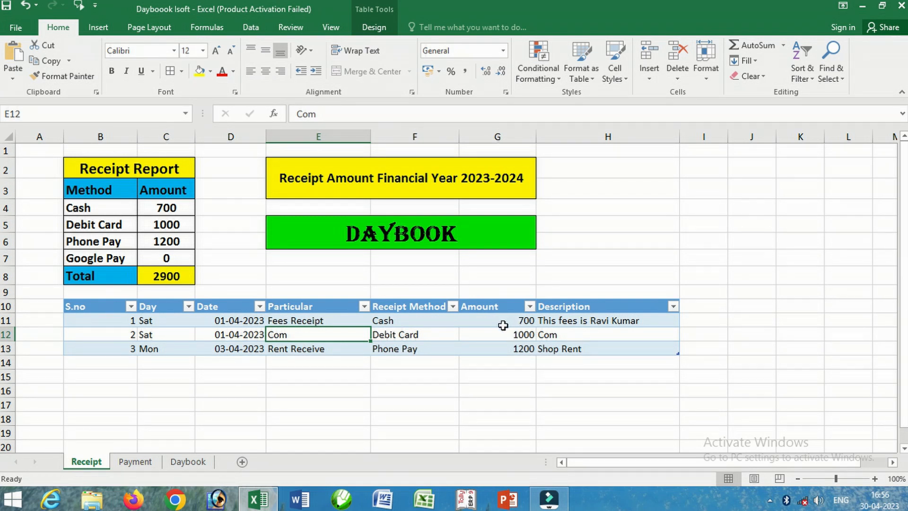
pyautogui.click(189, 465)
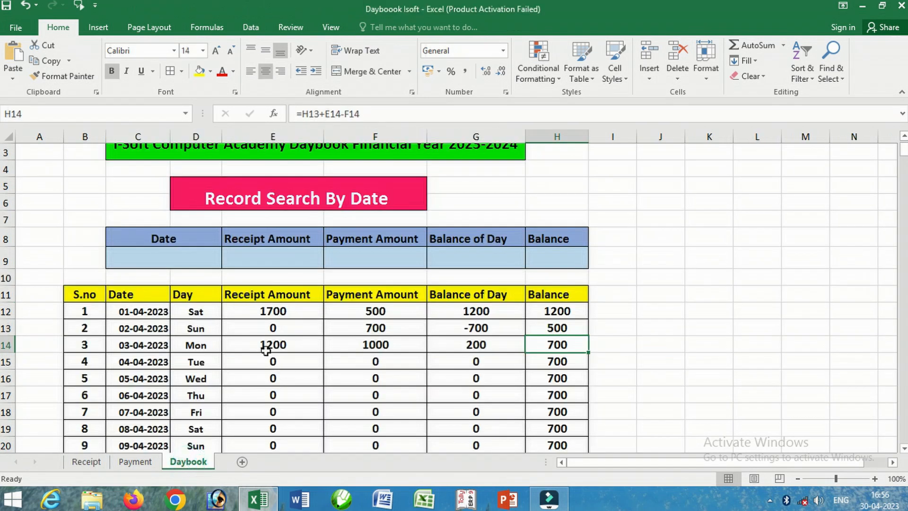
pyautogui.click(295, 315)
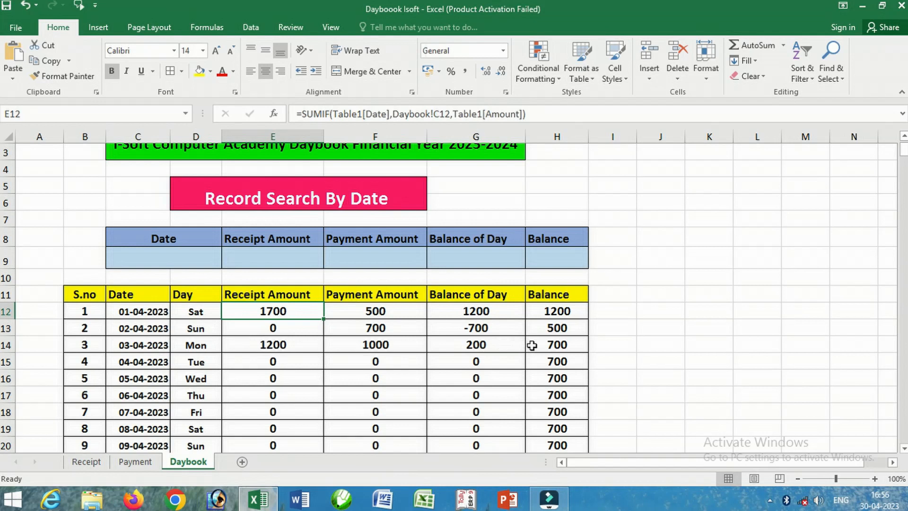
# Start a fourth receipt in row 14 of the Receipt sheet with the date 3-4-2023 and the particular Rent Receive.
pyautogui.click(88, 464)
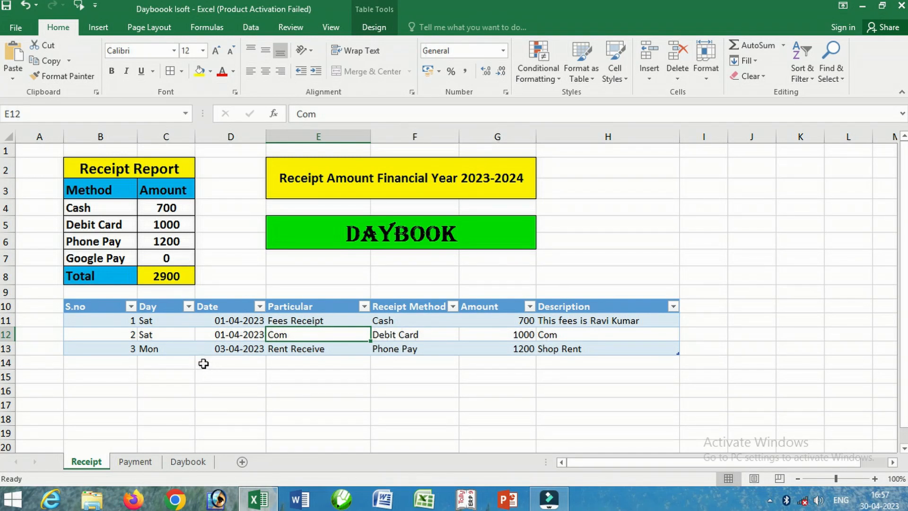
pyautogui.click(246, 363)
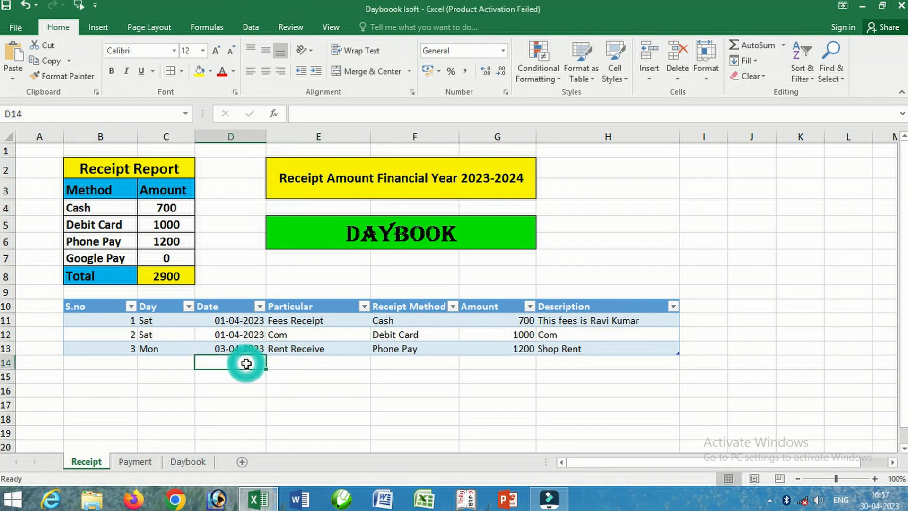
pyautogui.write('3-4-2023')
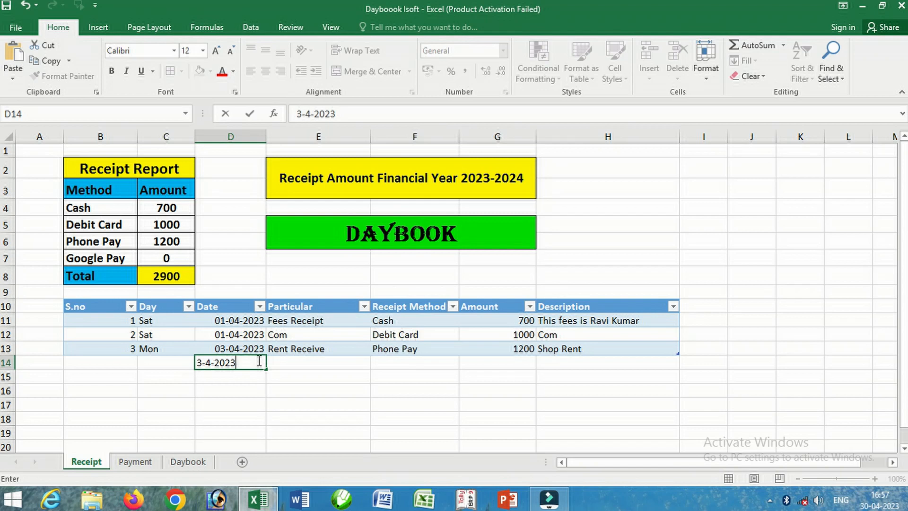
pyautogui.press('Return')
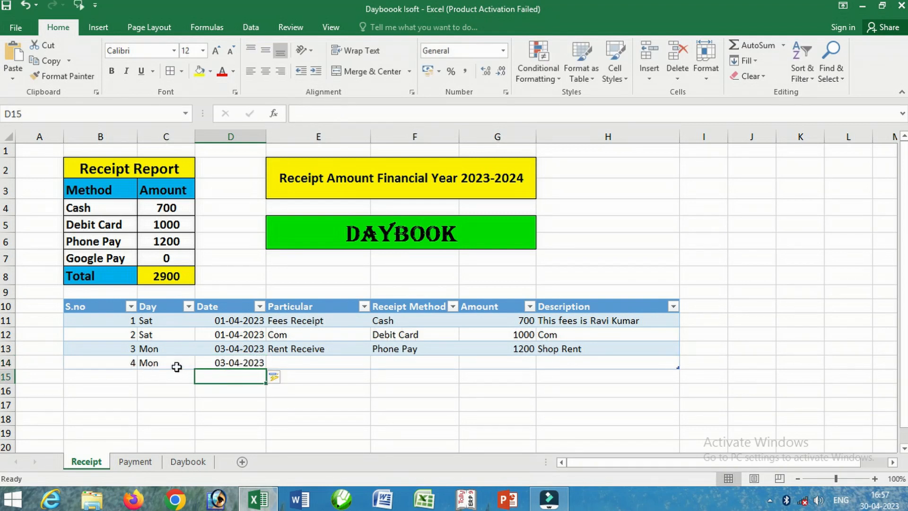
pyautogui.click(299, 363)
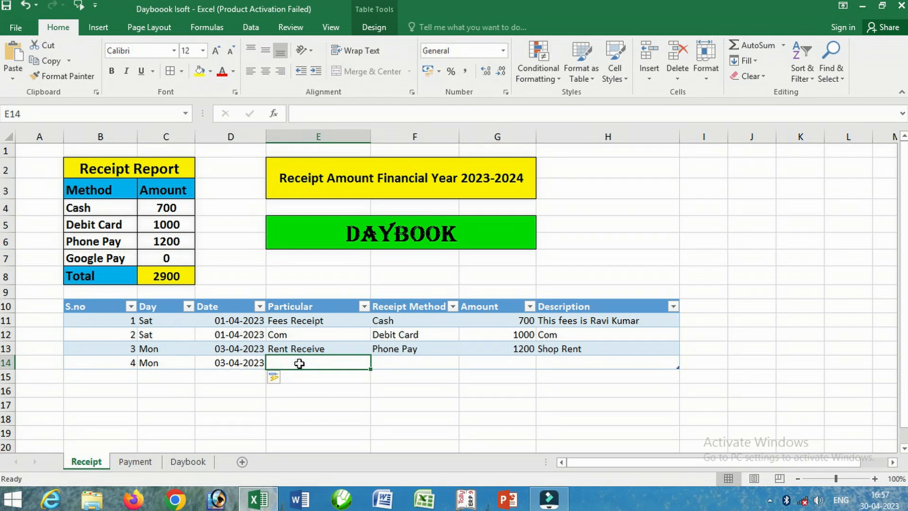
pyautogui.write('Rent Receive')
# Complete the fourth receipt with the method Google Pay, the amount 400 and the description Shop Rent.
pyautogui.click(399, 362)
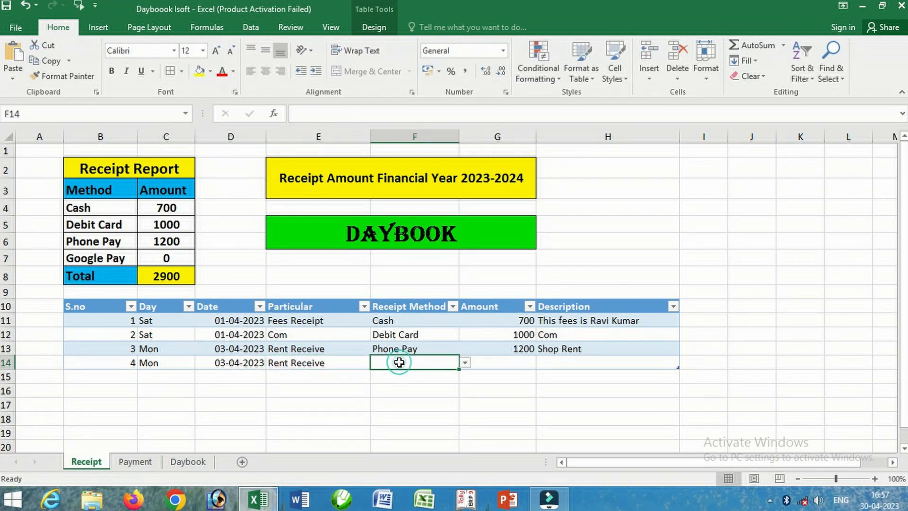
pyautogui.click(464, 362)
pyautogui.click(417, 401)
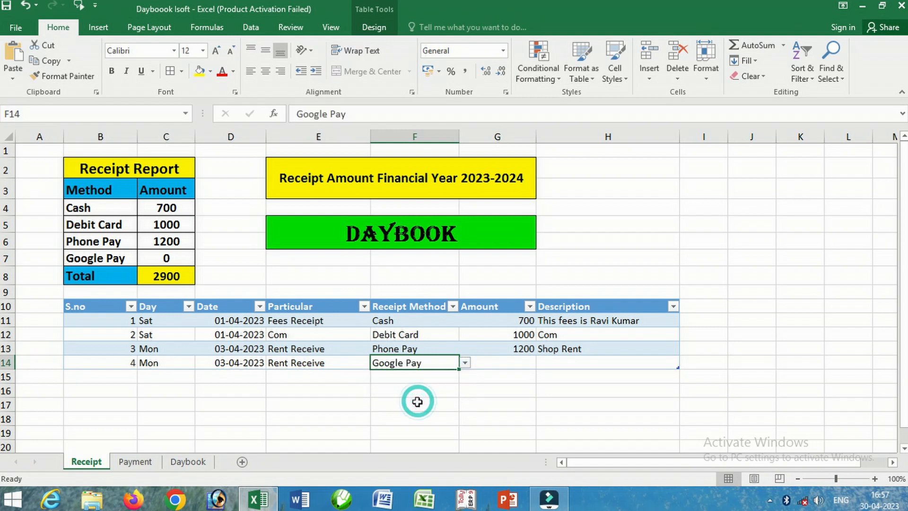
pyautogui.click(502, 362)
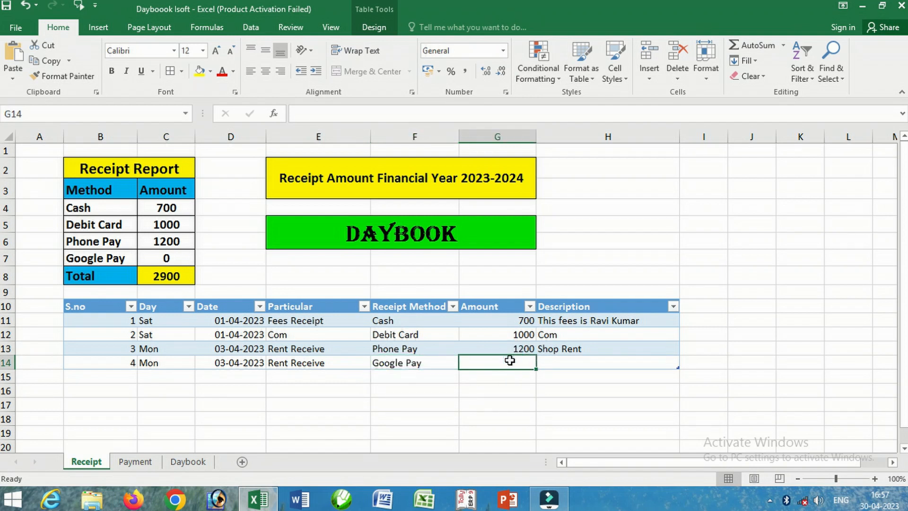
pyautogui.write('400')
pyautogui.press('Return')
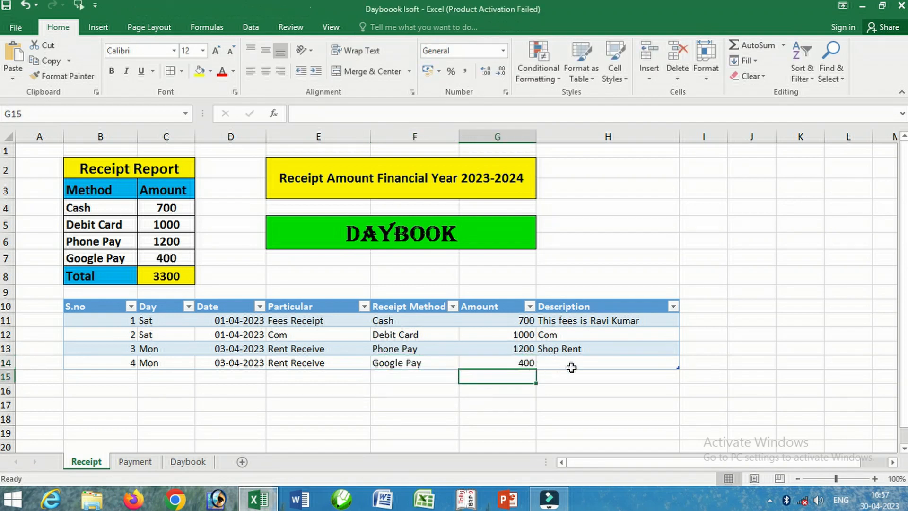
pyautogui.click(566, 363)
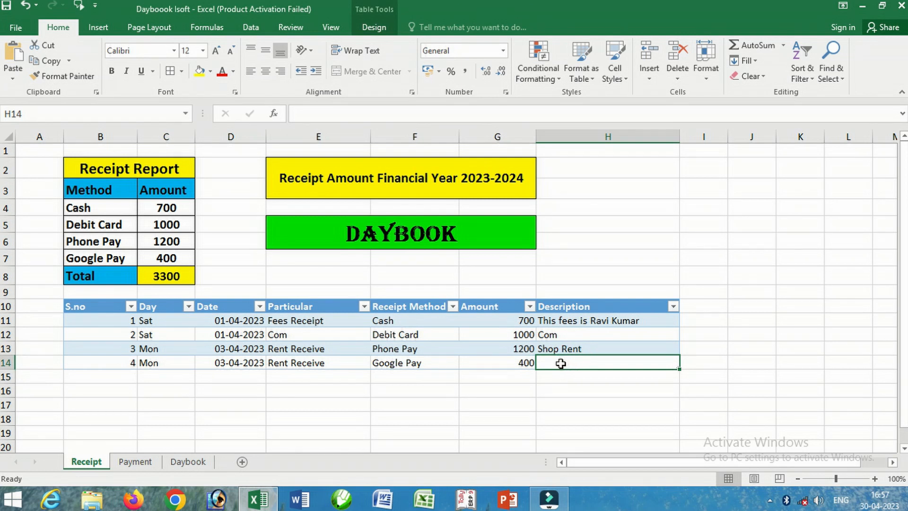
pyautogui.write('Shop Rent')
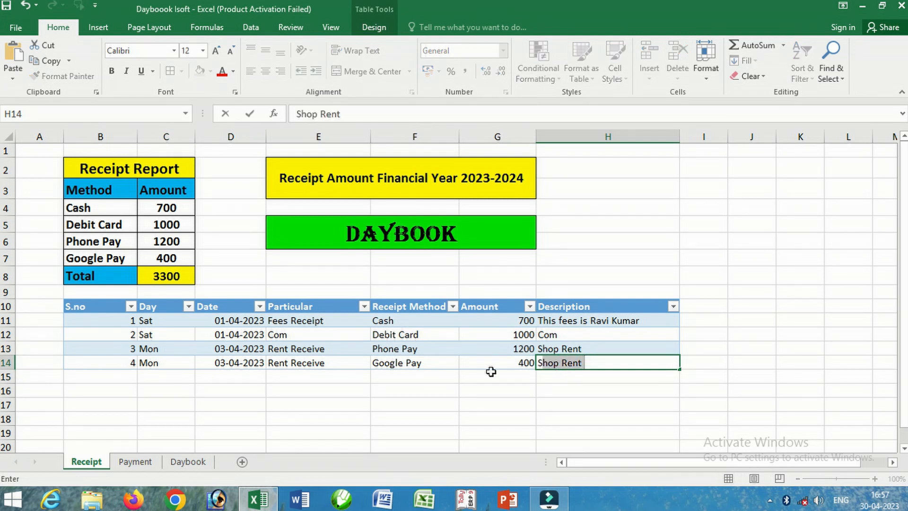
pyautogui.click(494, 363)
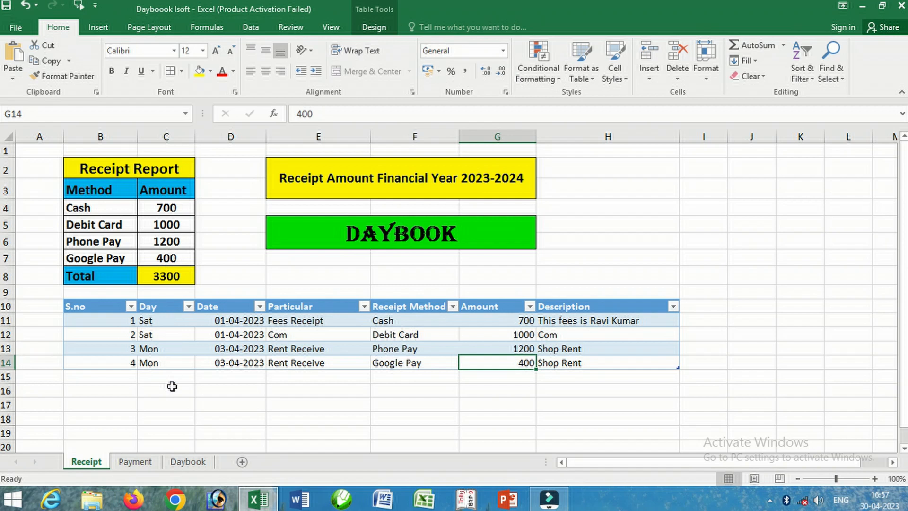
# Review the daily receipts, payments and running balances on the Daybook sheet.
pyautogui.click(188, 462)
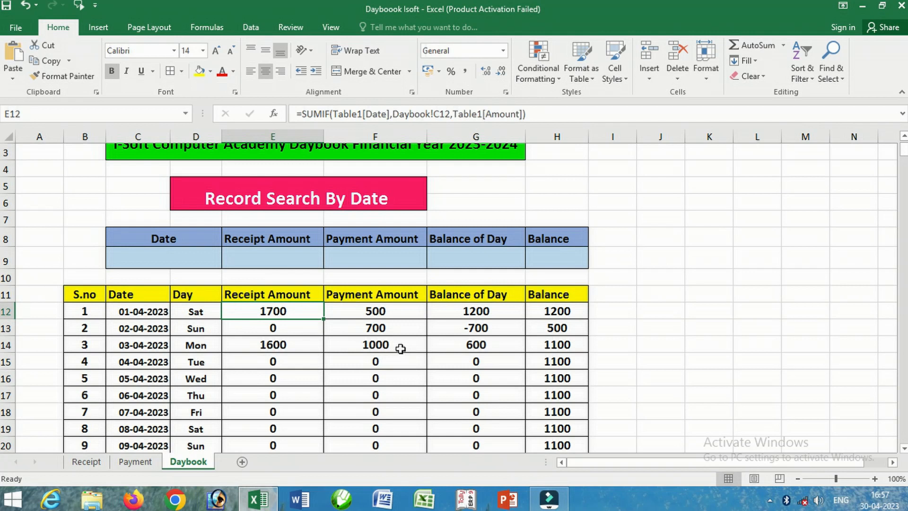
pyautogui.scroll(-3, 299, 376)
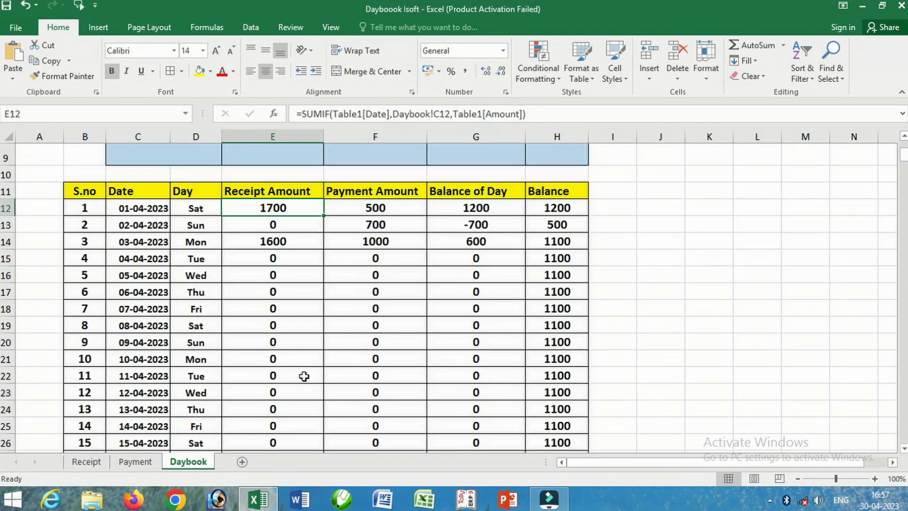
pyautogui.scroll(3, 300, 376)
pyautogui.scroll(1, 284, 383)
pyautogui.scroll(-5, 234, 381)
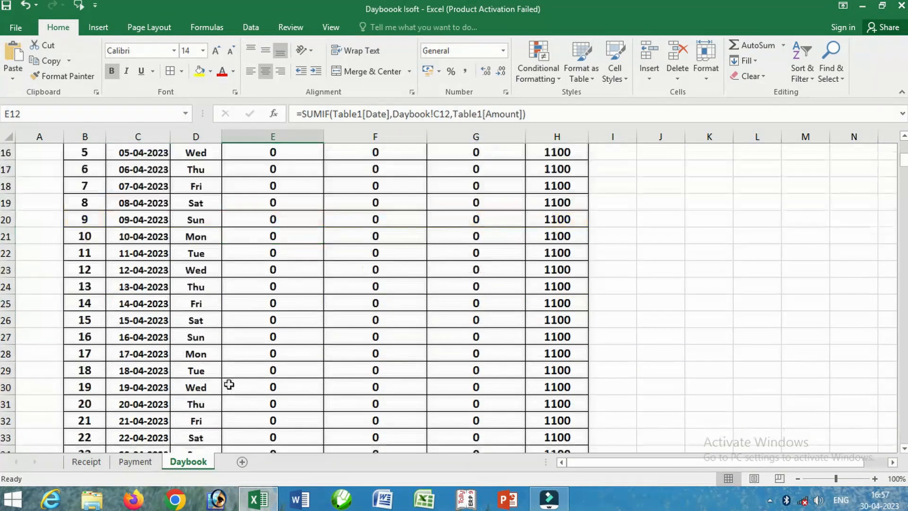
pyautogui.scroll(3, 229, 382)
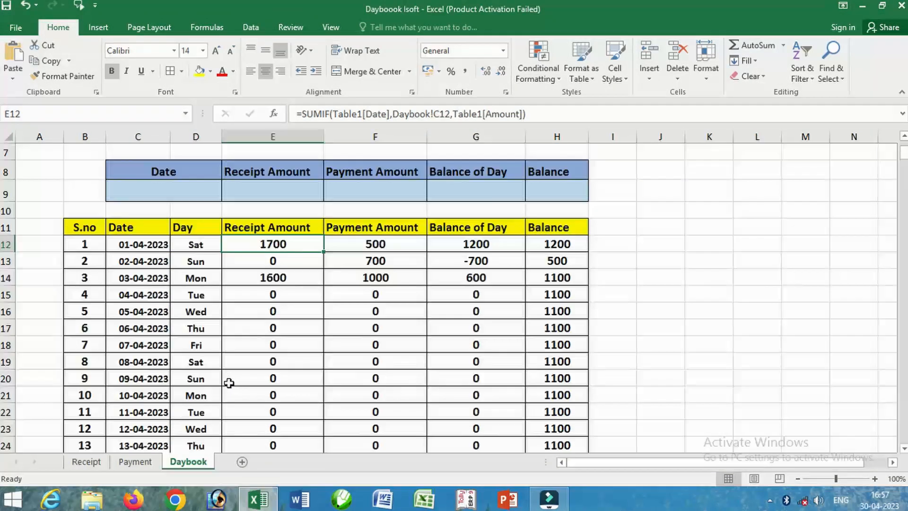
# Start a fifth receipt in row 15 of the Receipt sheet with the date 1-6-2023 and the particular Com.
pyautogui.click(89, 462)
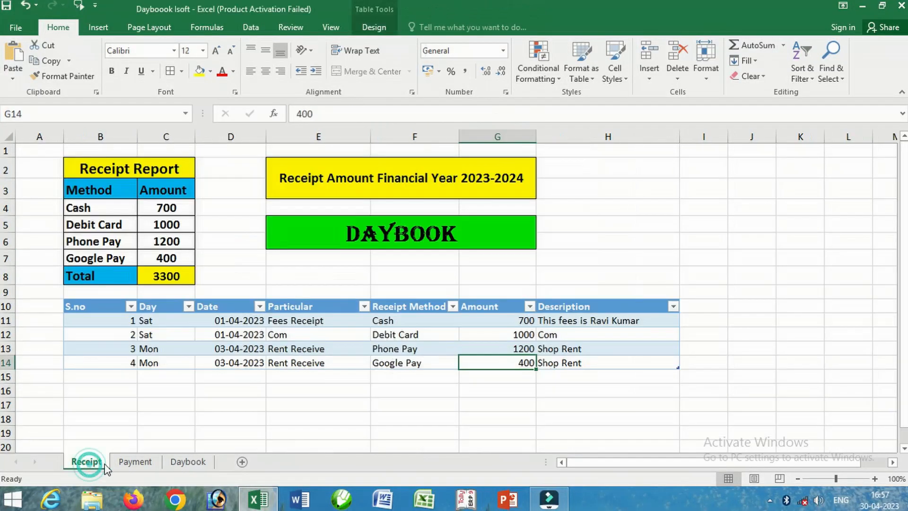
pyautogui.click(232, 373)
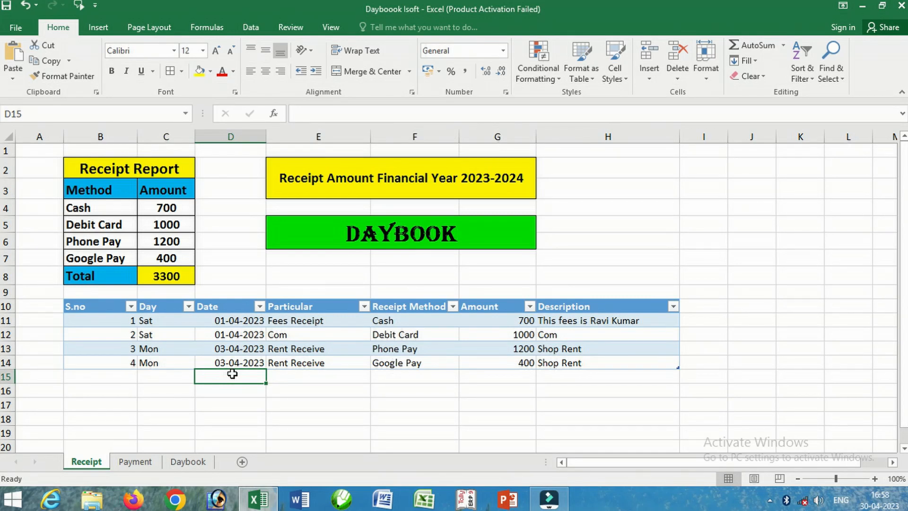
pyautogui.write('1-')
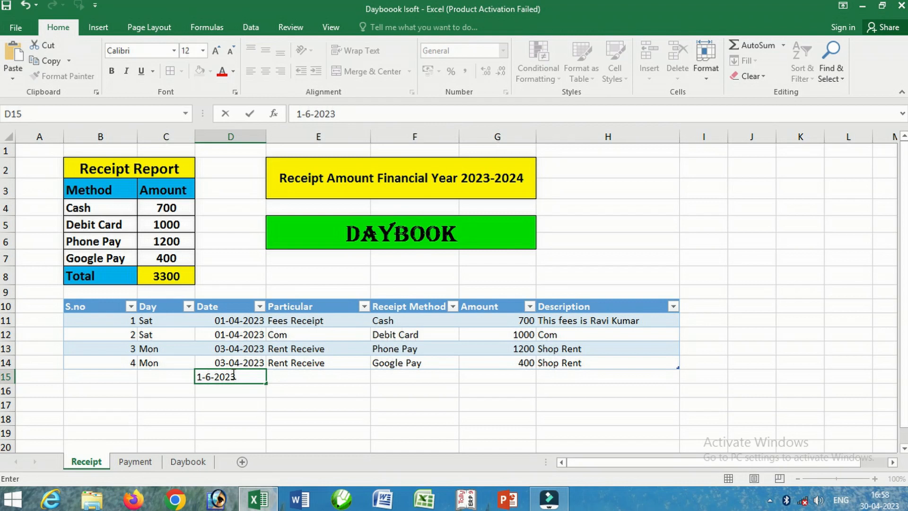
pyautogui.write('6-2023')
pyautogui.press('Return')
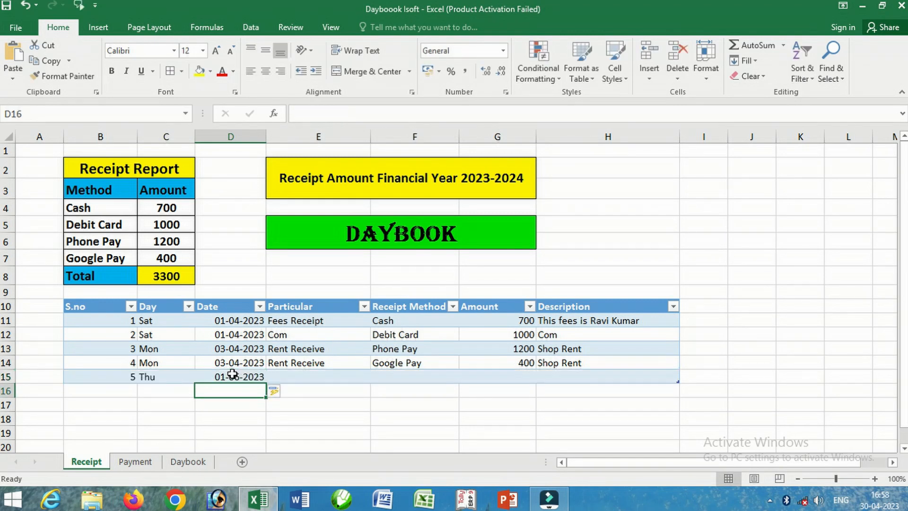
pyautogui.click(301, 376)
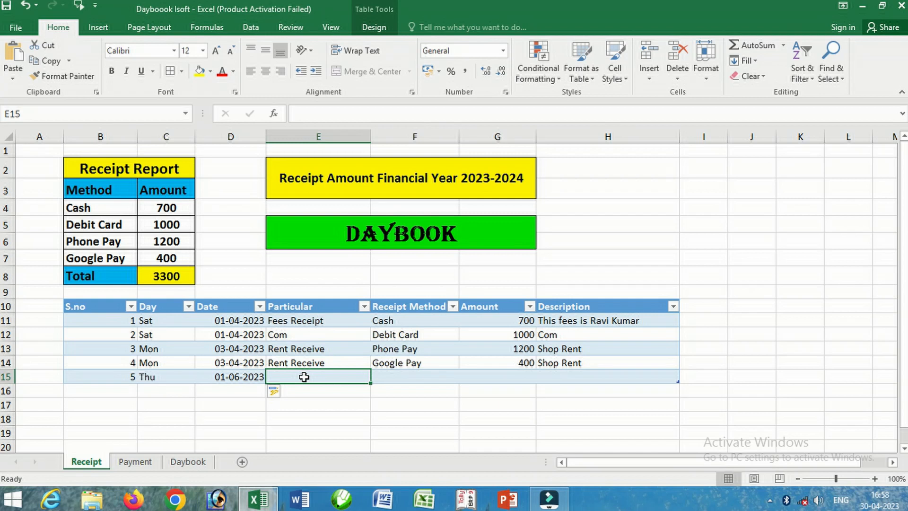
pyautogui.write('com')
pyautogui.press('Tab')
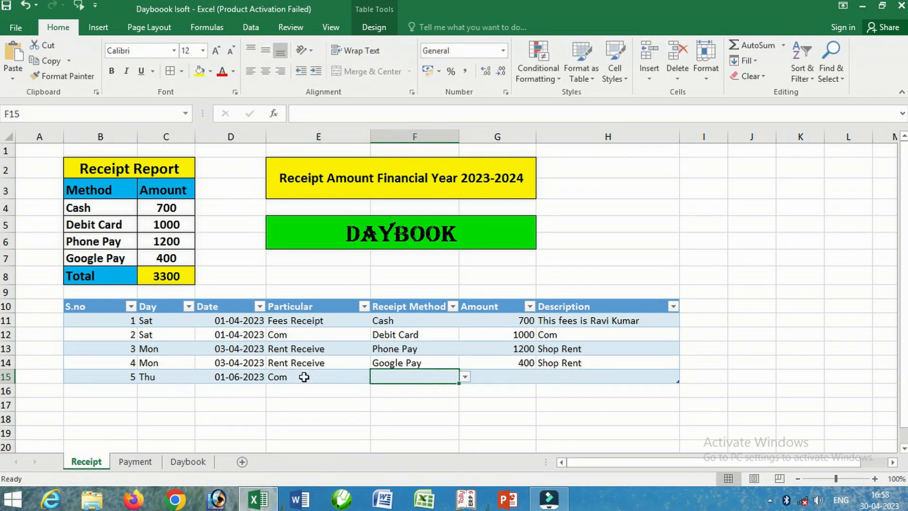
# Complete the fifth receipt with the method Debit Card, the amount 500 and the description Com.
pyautogui.click(465, 377)
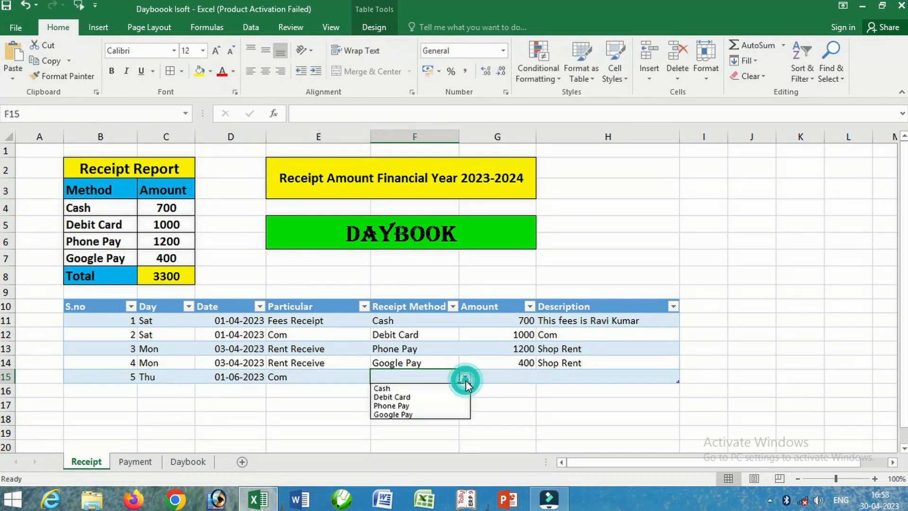
pyautogui.click(434, 404)
pyautogui.click(516, 376)
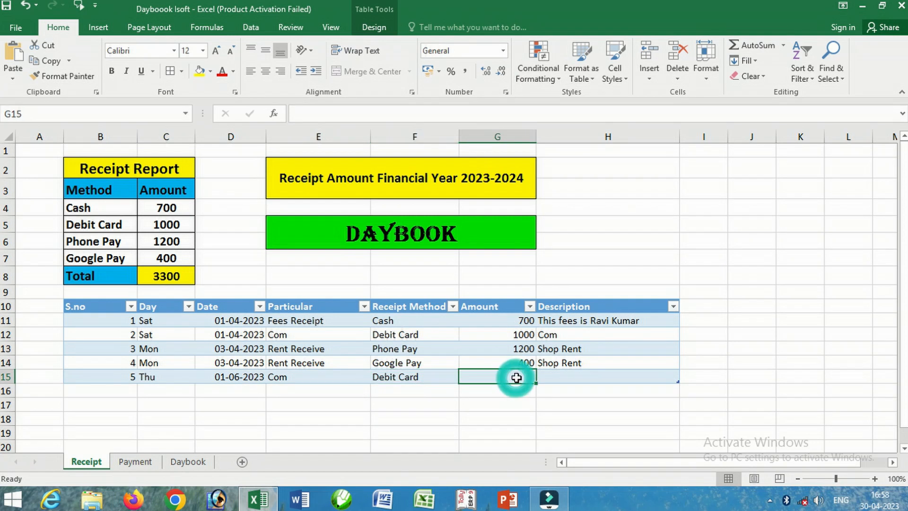
pyautogui.write('500')
pyautogui.click(567, 376)
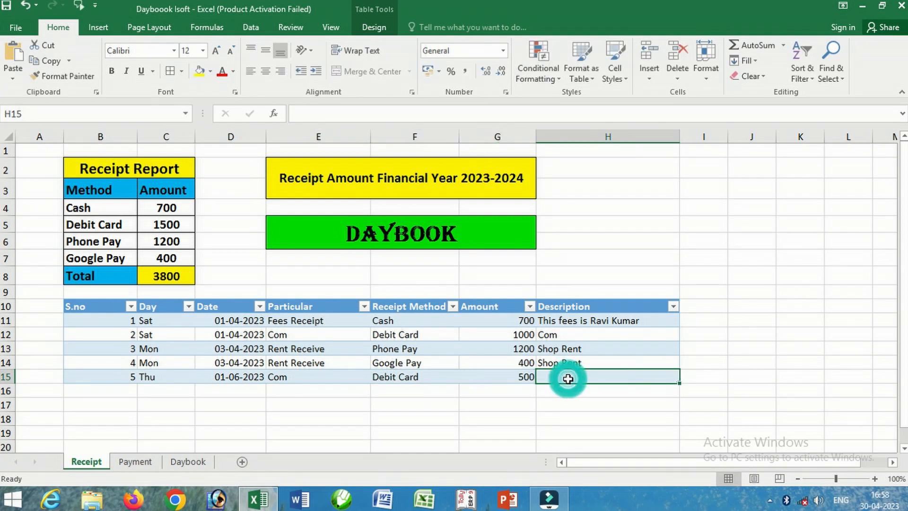
pyautogui.write('com')
pyautogui.click(476, 375)
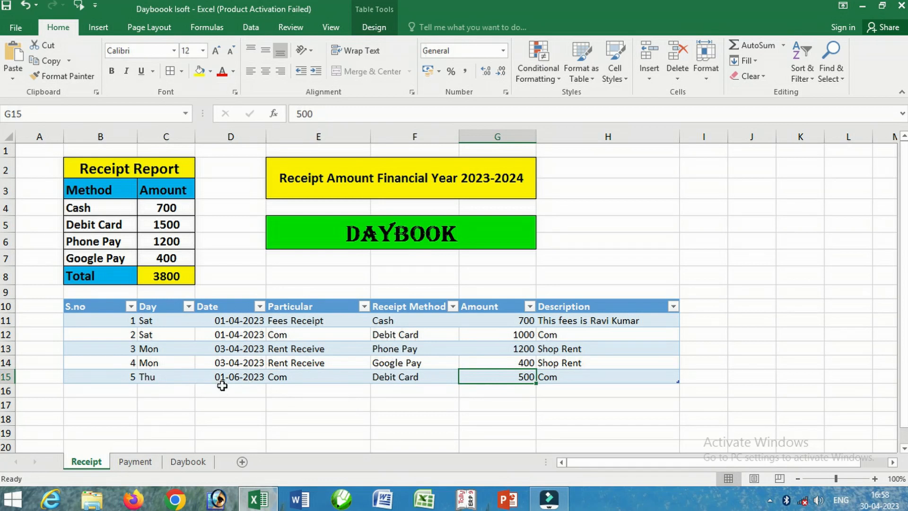
# Check the receipt amount, balance of day and running balance for 01-06-2023 on the Daybook sheet.
pyautogui.click(189, 462)
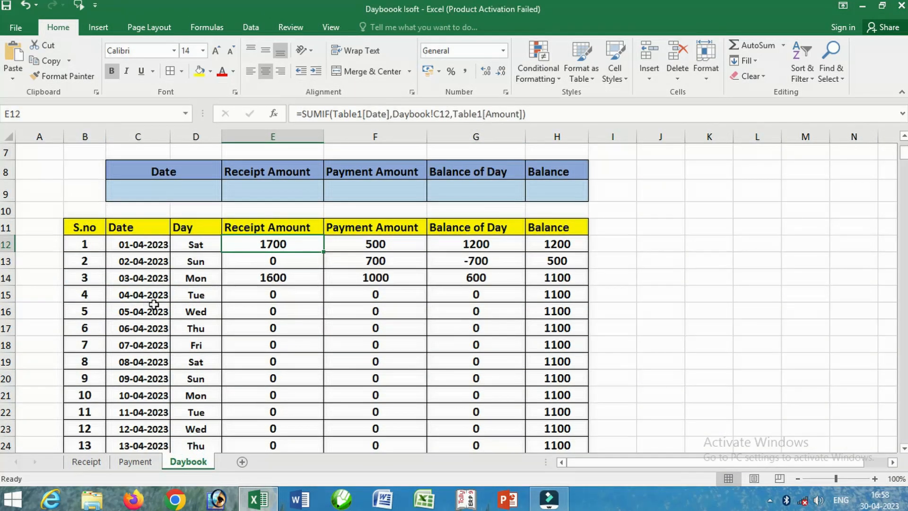
pyautogui.scroll(-2, 189, 398)
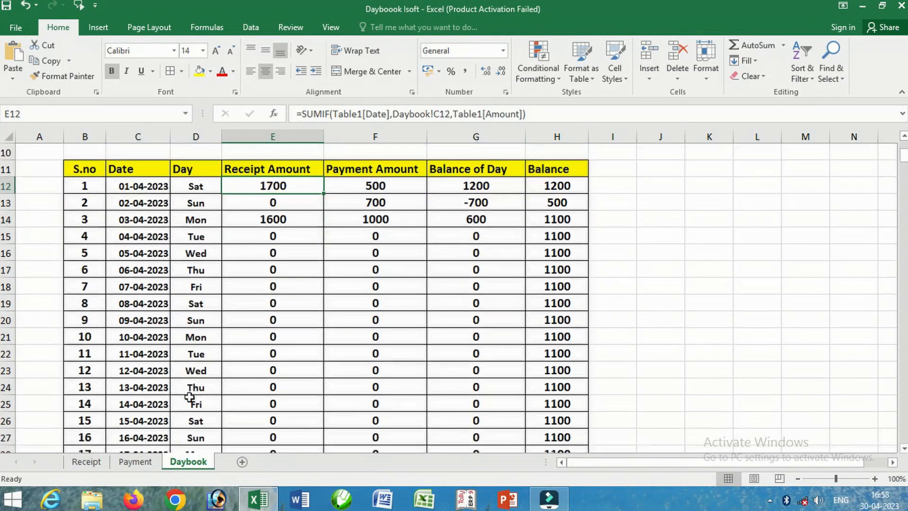
pyautogui.scroll(-10, 189, 399)
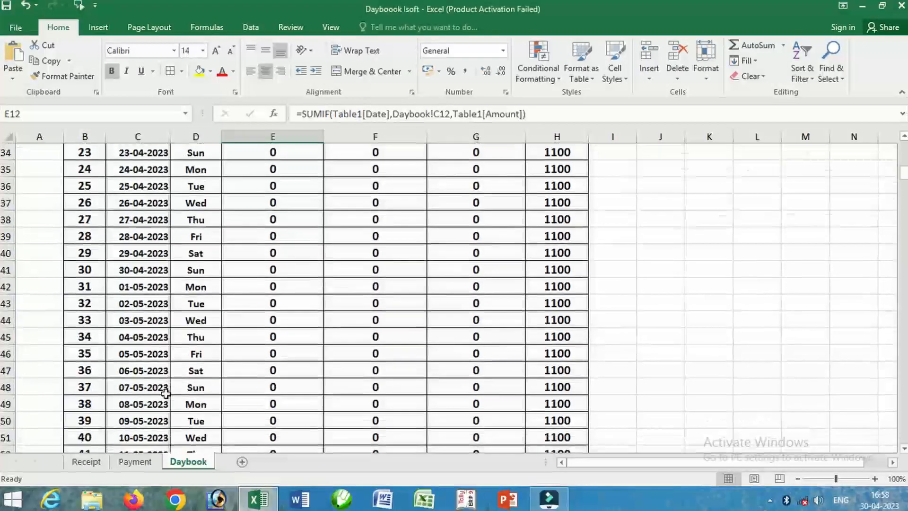
pyautogui.scroll(-12, 177, 395)
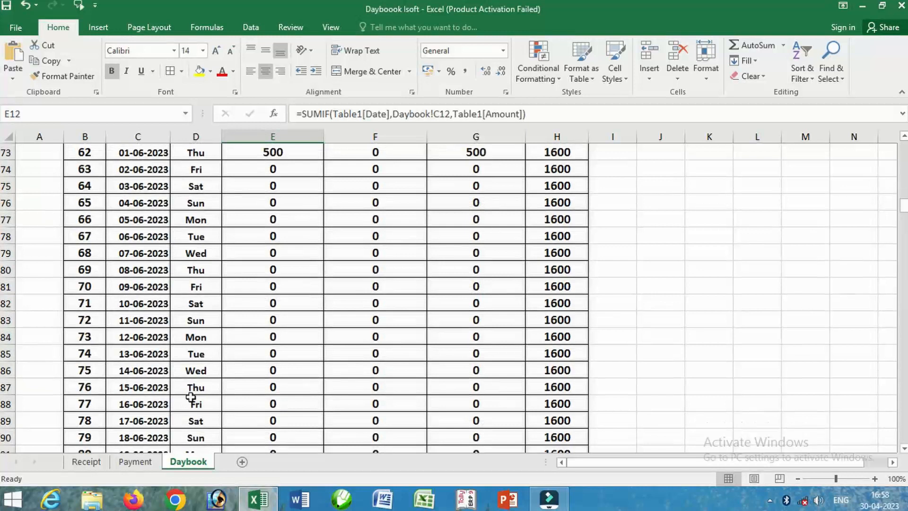
pyautogui.scroll(-2, 202, 403)
pyautogui.scroll(2, 203, 404)
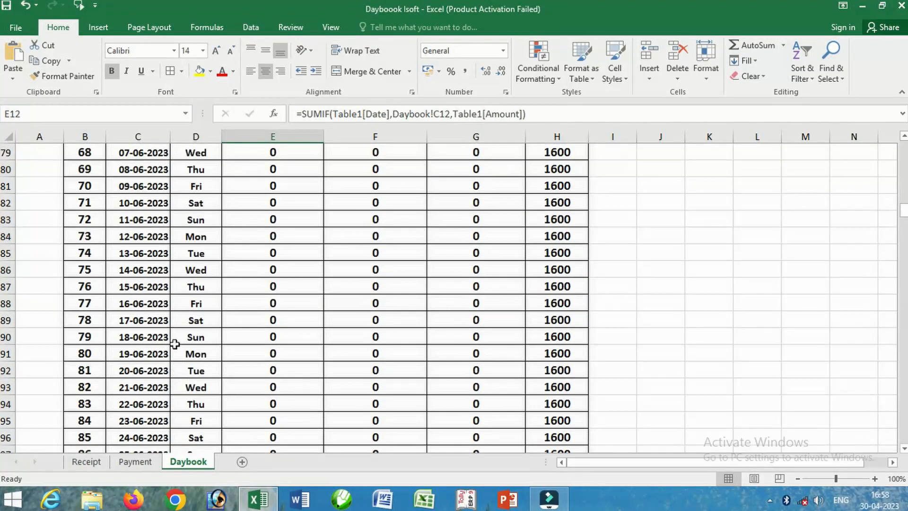
pyautogui.scroll(2, 156, 325)
pyautogui.scroll(2, 162, 318)
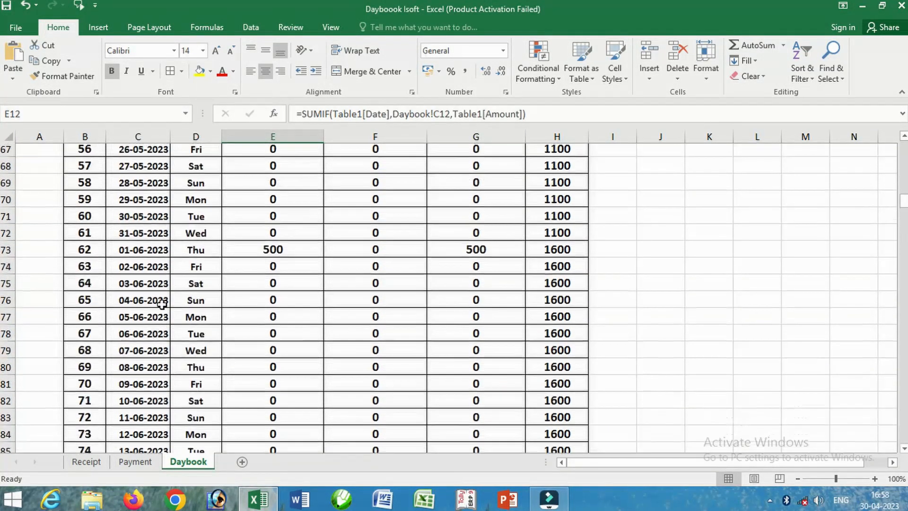
pyautogui.click(290, 253)
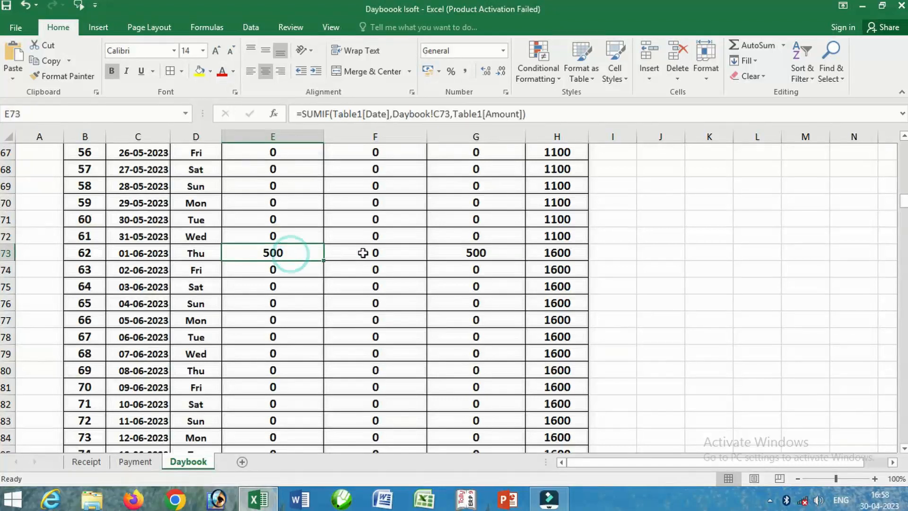
pyautogui.click(487, 254)
pyautogui.click(562, 255)
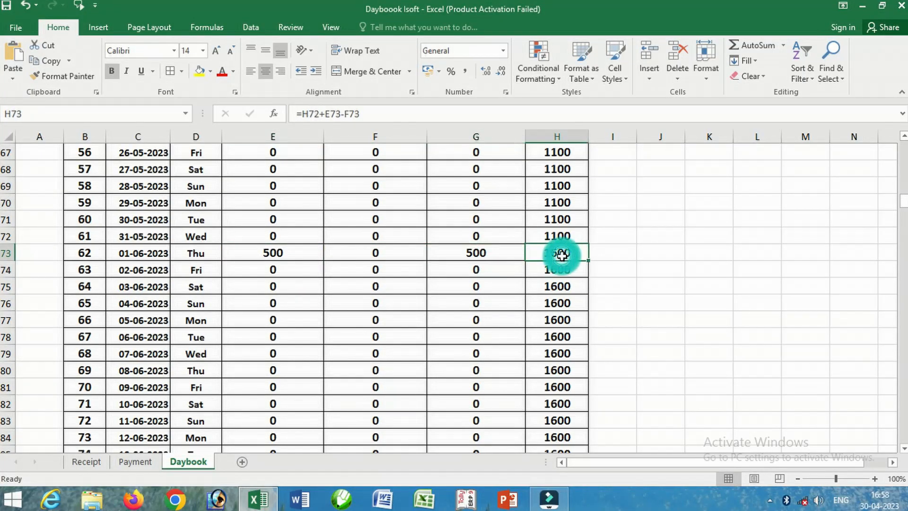
# Examine the date, receipt, payment and balance cells in row 9 of the Record Search By Date section.
pyautogui.scroll(20, 172, 391)
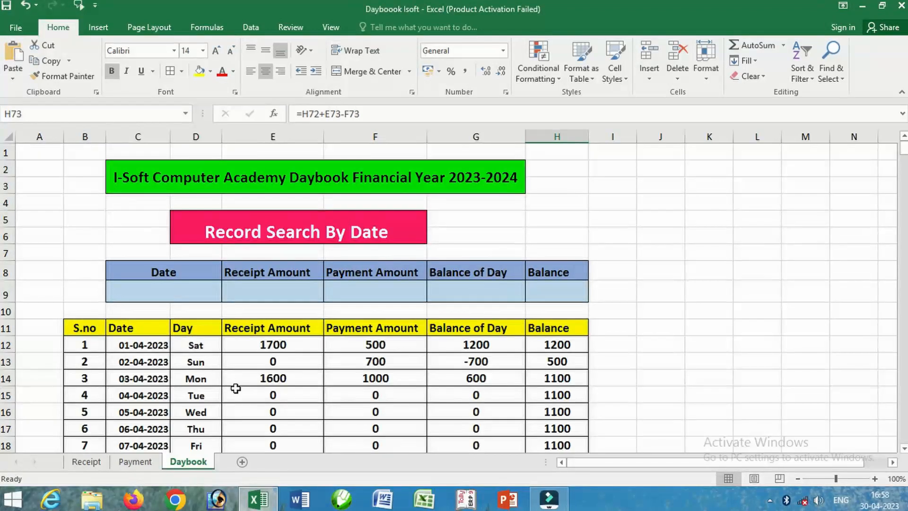
pyautogui.click(176, 294)
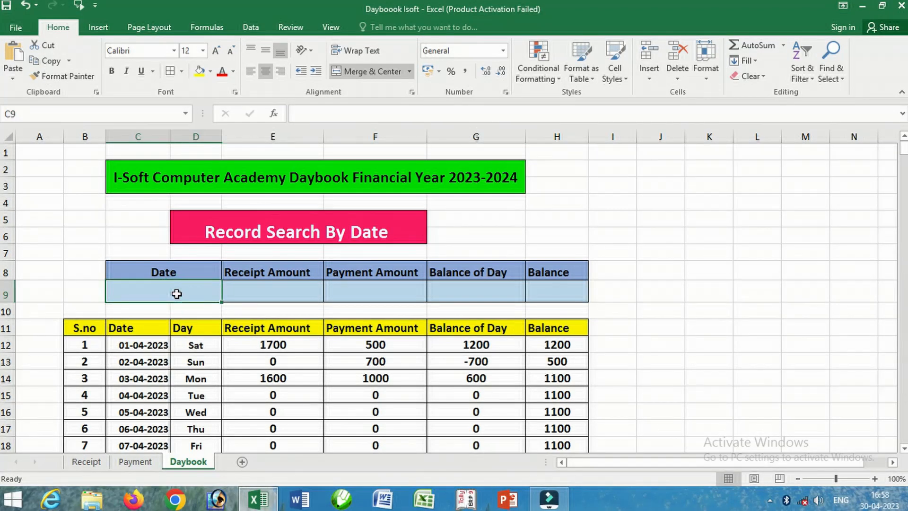
pyautogui.click(260, 294)
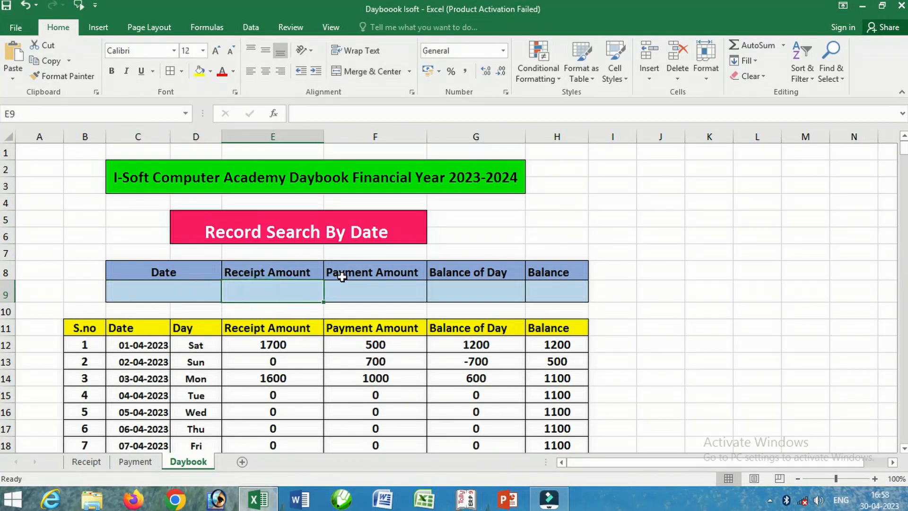
pyautogui.click(367, 285)
pyautogui.click(492, 297)
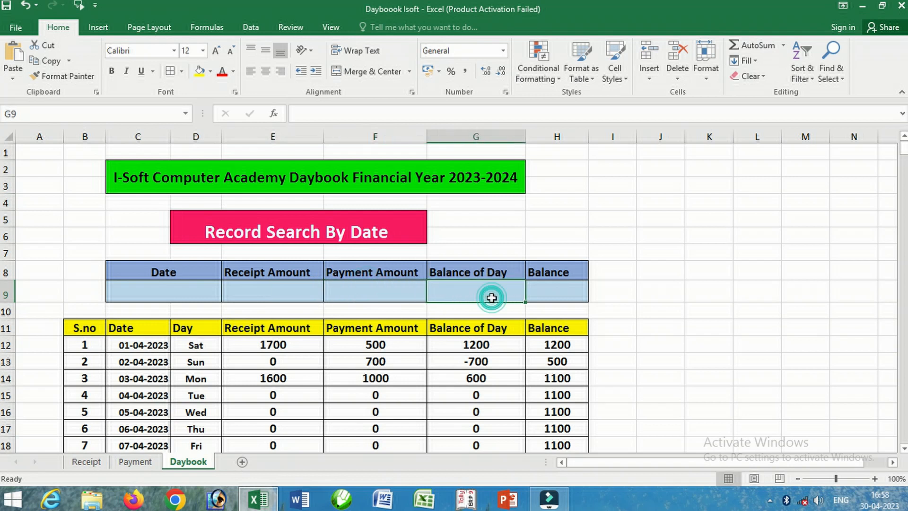
pyautogui.click(562, 297)
pyautogui.click(179, 292)
pyautogui.click(263, 293)
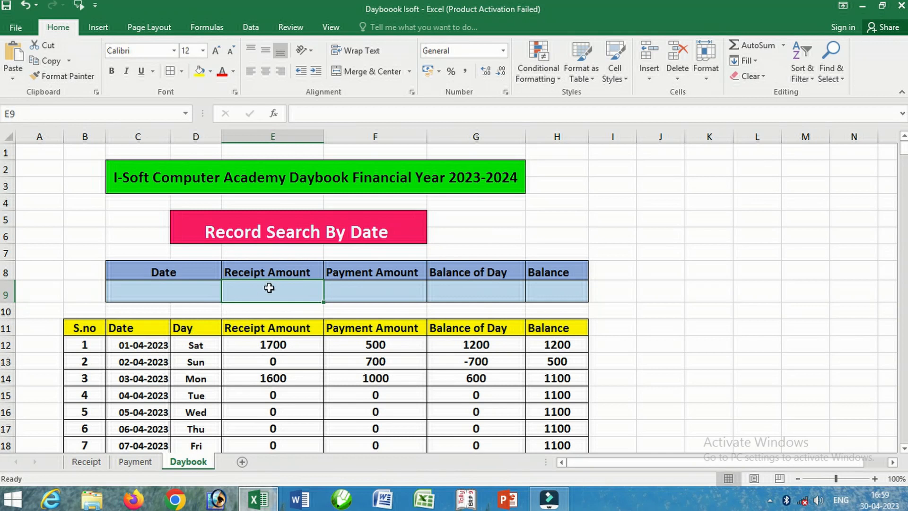
# Name the daybook range from the Date header in C11 through the last Balance cell in H377 as Day.
pyautogui.scroll(-1, 182, 331)
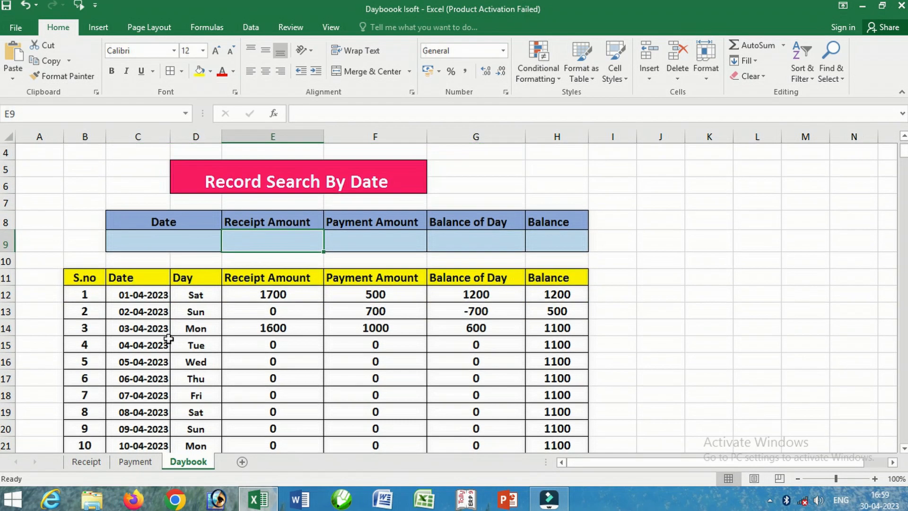
pyautogui.click(143, 280)
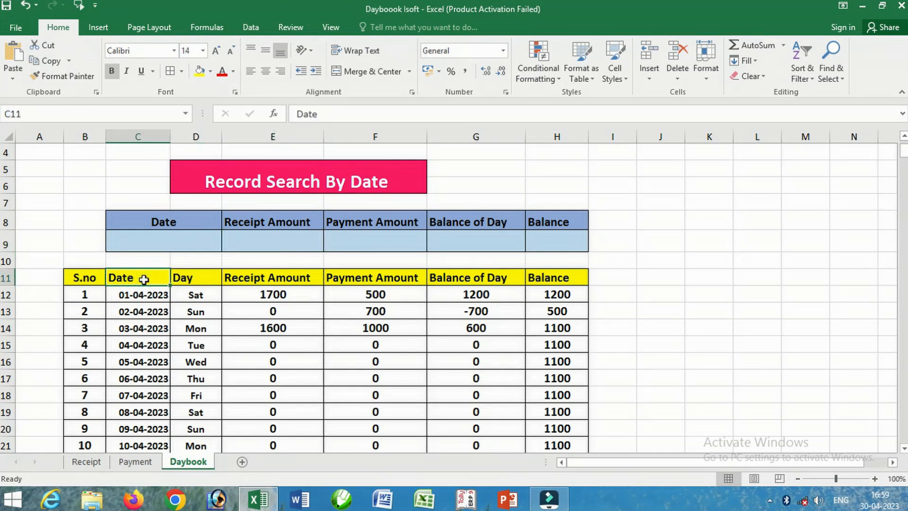
pyautogui.hotkey('ctrl', 'shift', 'Right')
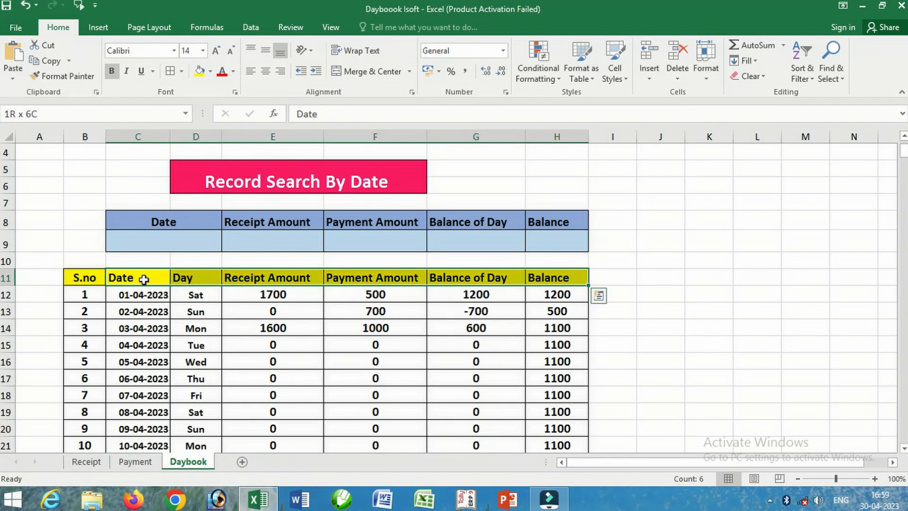
pyautogui.hotkey('ctrl', 'shift', 'Down')
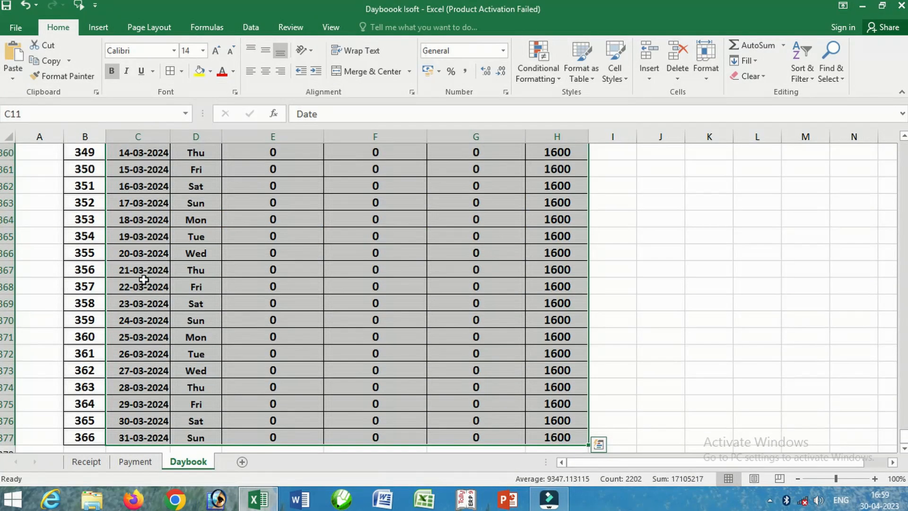
pyautogui.click(40, 112)
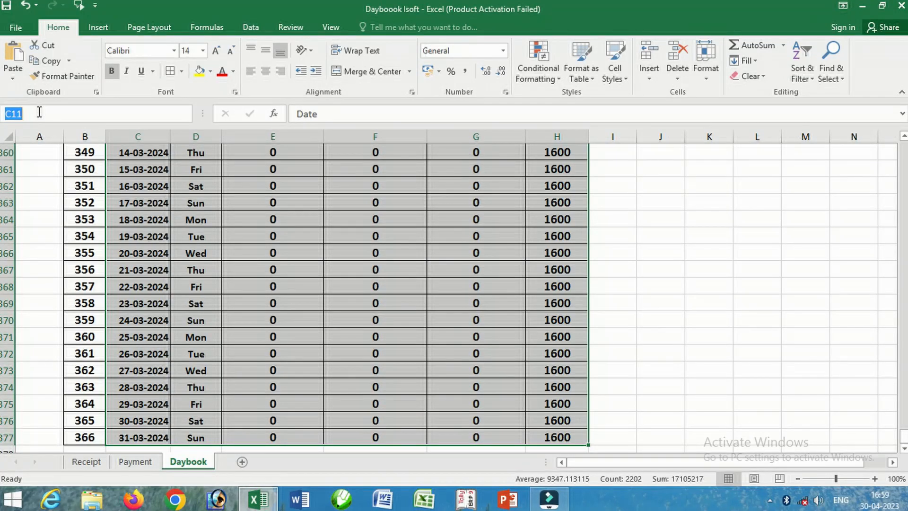
pyautogui.write('Day')
pyautogui.press('Return')
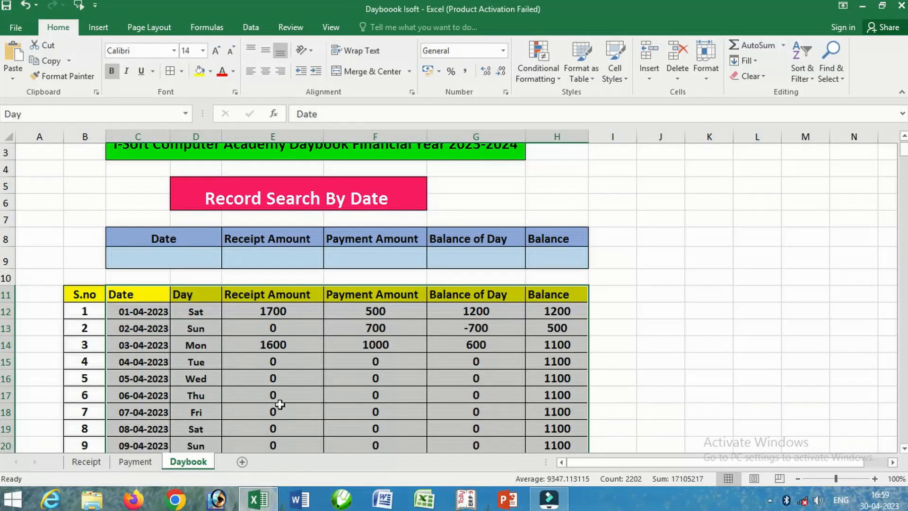
# Enter =VLOOKUP($C$9,Day,3,0) in the Receipt Amount search cell E9, with an absolute reference to the date cell.
pyautogui.click(273, 258)
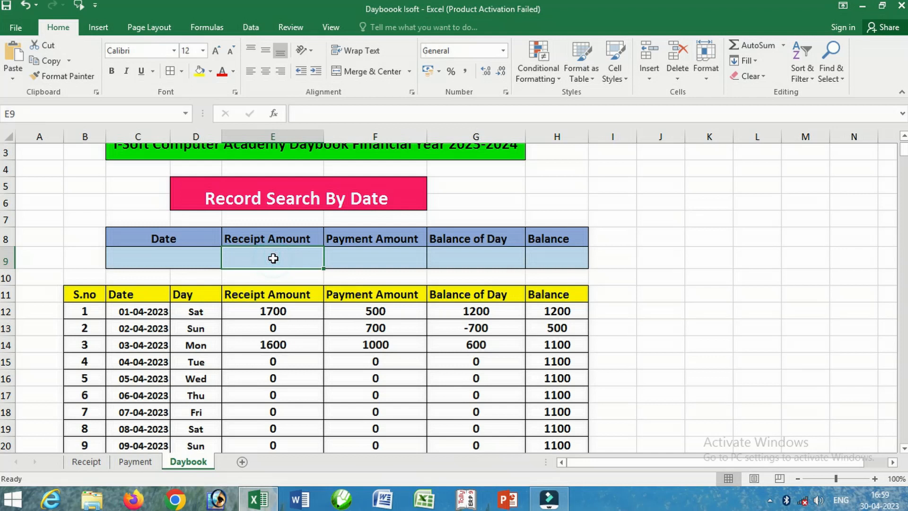
pyautogui.write('=v')
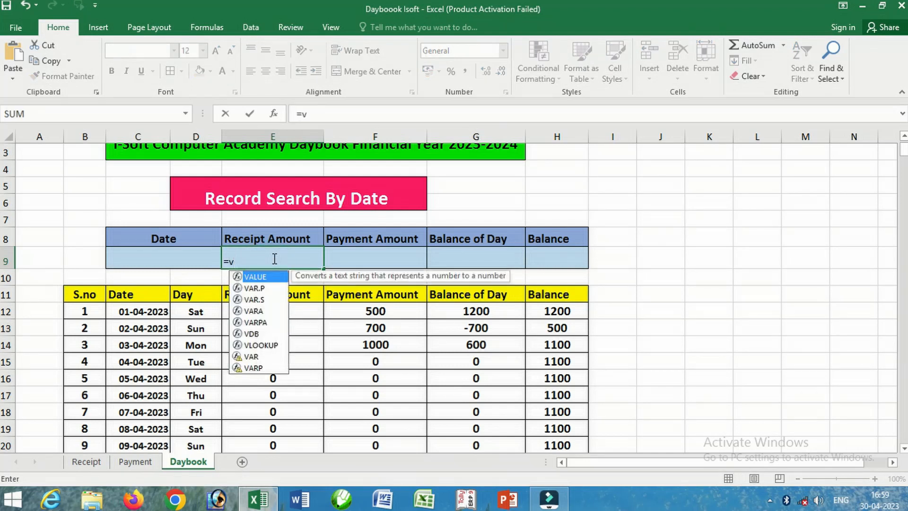
pyautogui.write('look')
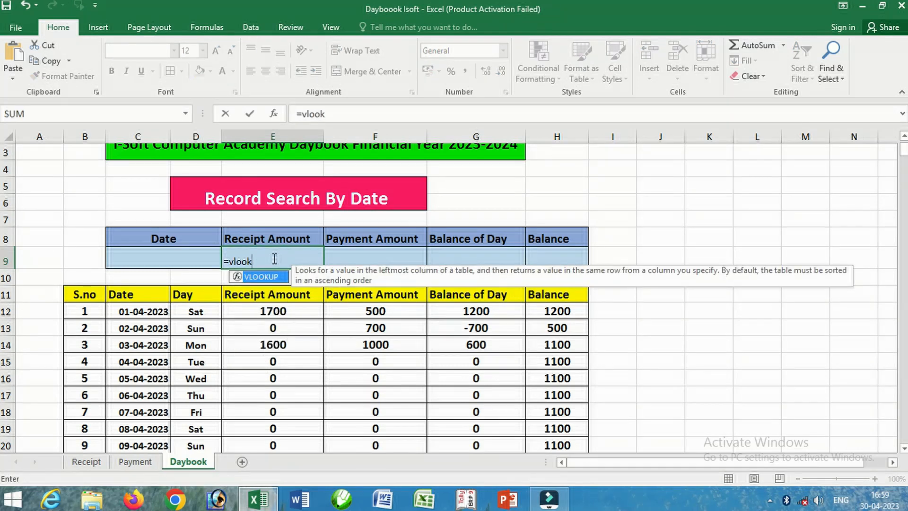
pyautogui.press('Tab')
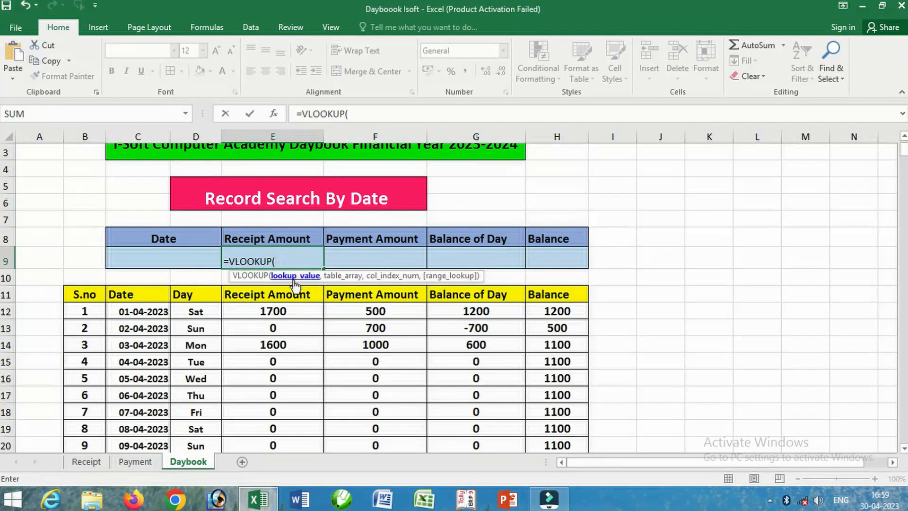
pyautogui.click(194, 261)
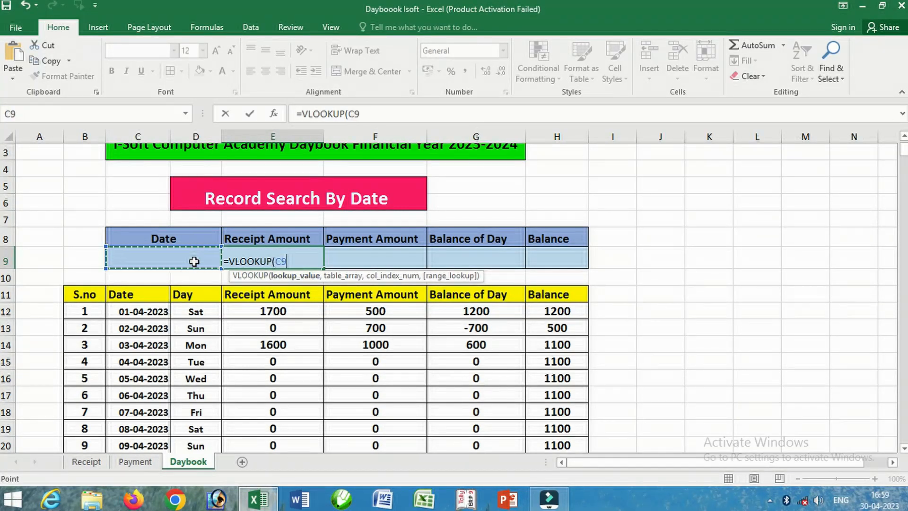
pyautogui.press('F4')
pyautogui.write(',')
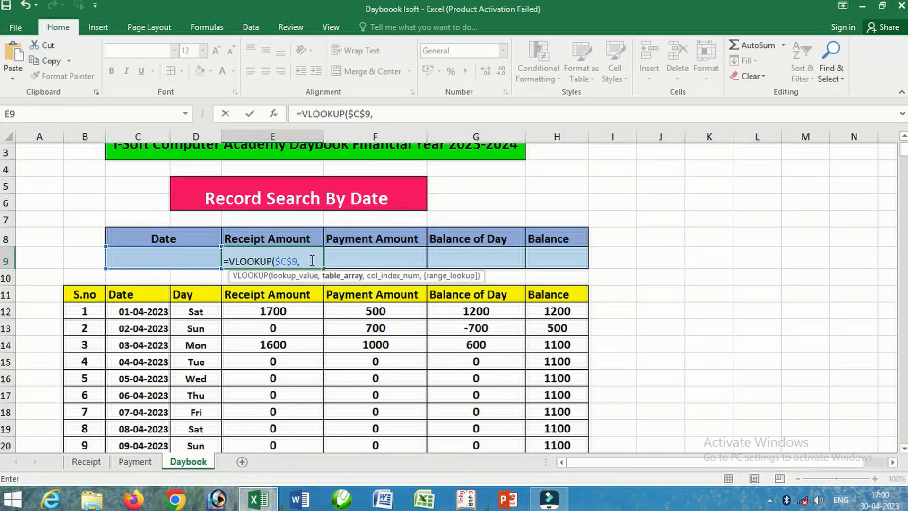
pyautogui.write('Day')
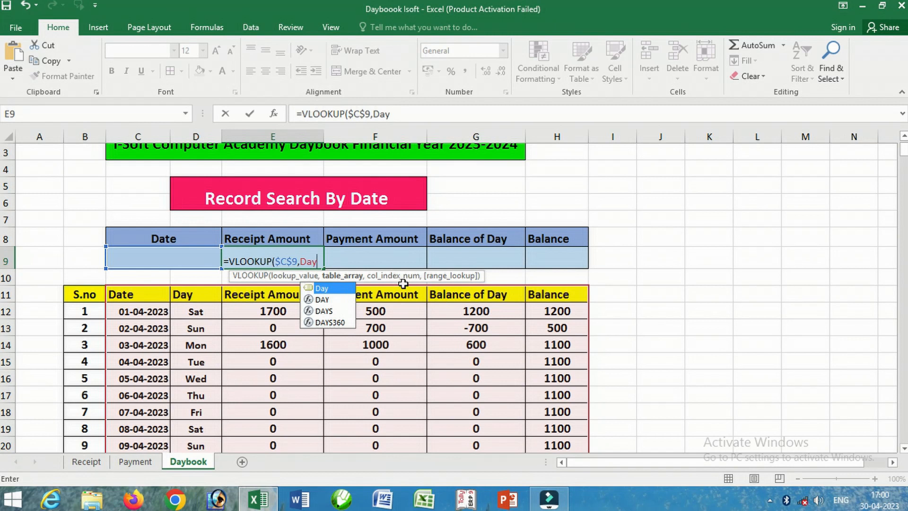
pyautogui.write(',')
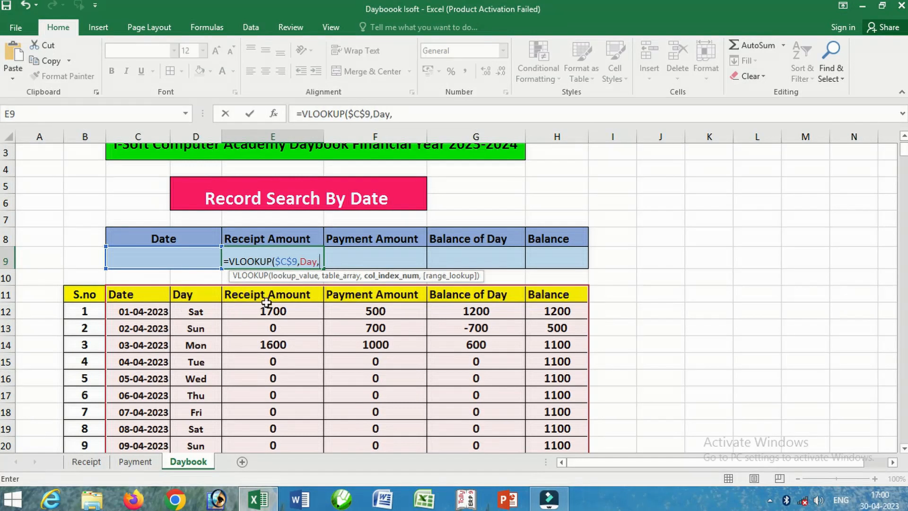
pyautogui.write('3,0')
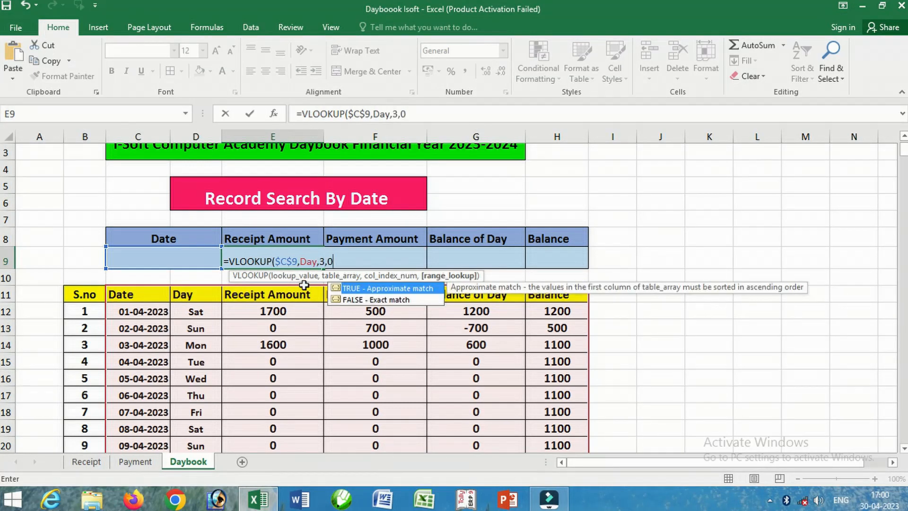
pyautogui.write(')')
pyautogui.press('Return')
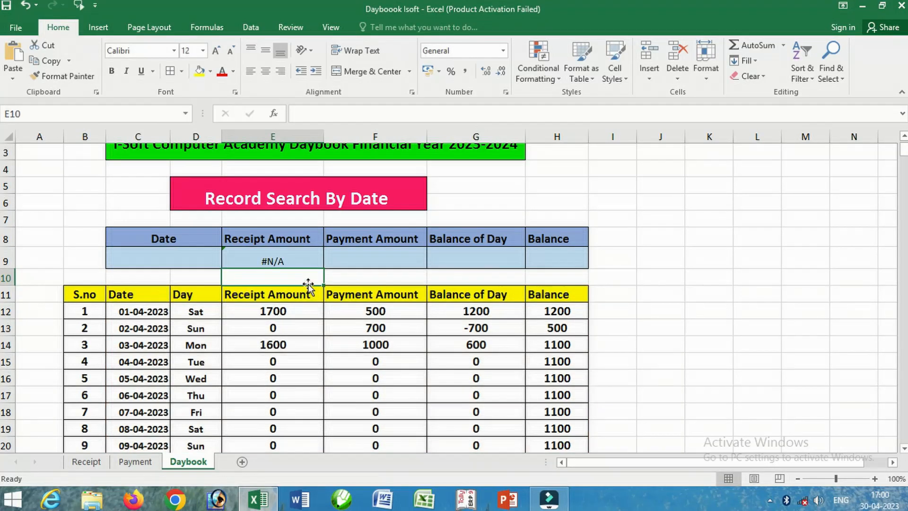
# Wrap the E9 lookup in IFERROR with an empty-text fallback, giving =IFERROR(VLOOKUP($C$9,Day,3,0),"").
pyautogui.click(279, 261)
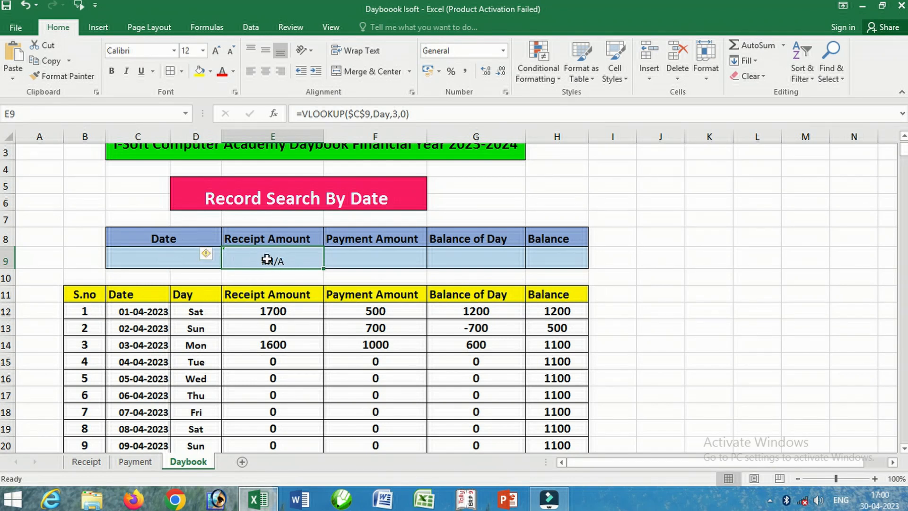
pyautogui.click(302, 114)
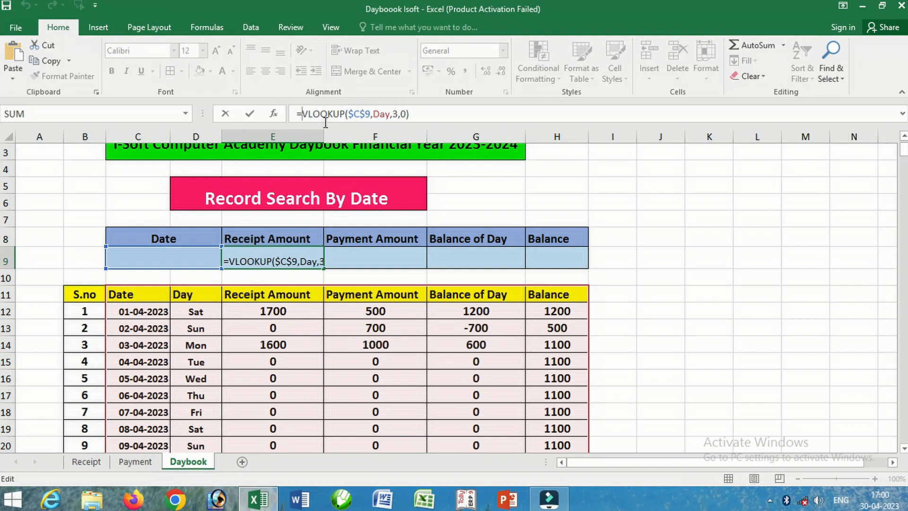
pyautogui.write('id')
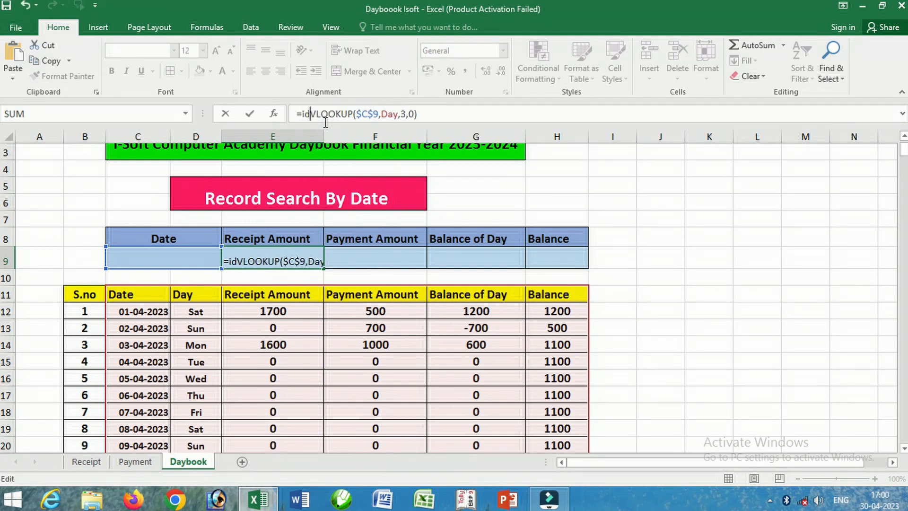
pyautogui.press('BackSpace')
pyautogui.write('f')
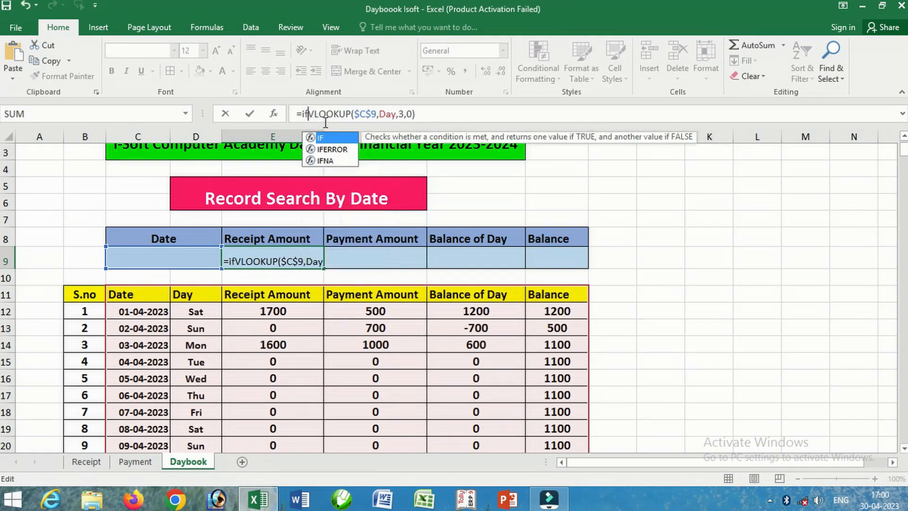
pyautogui.press('Down')
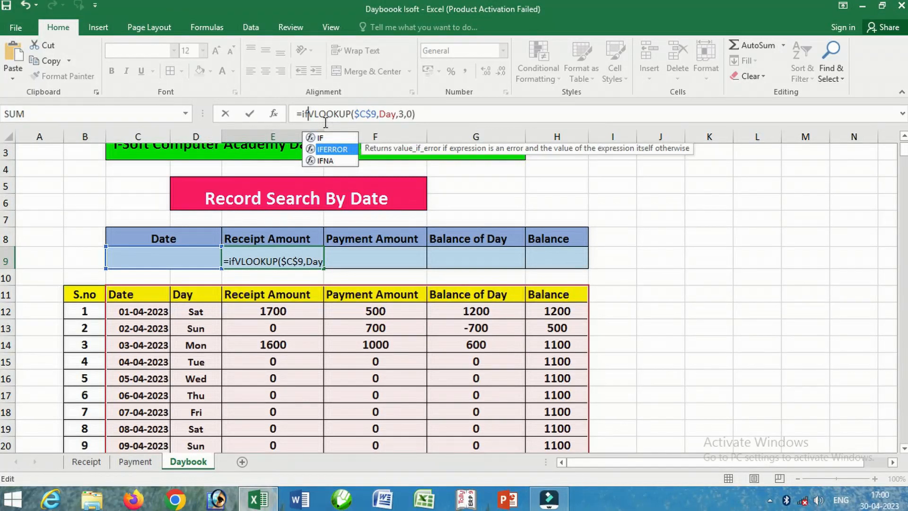
pyautogui.press('Tab')
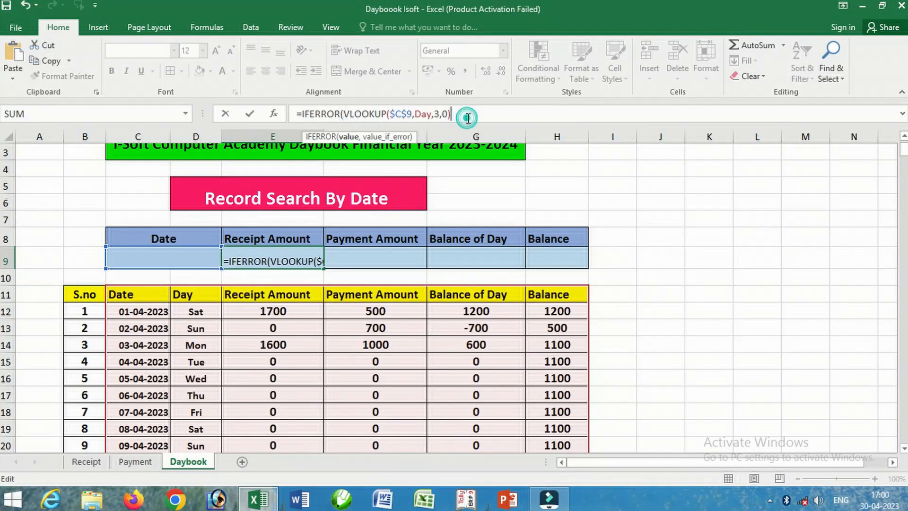
pyautogui.click(468, 118)
pyautogui.write(',')
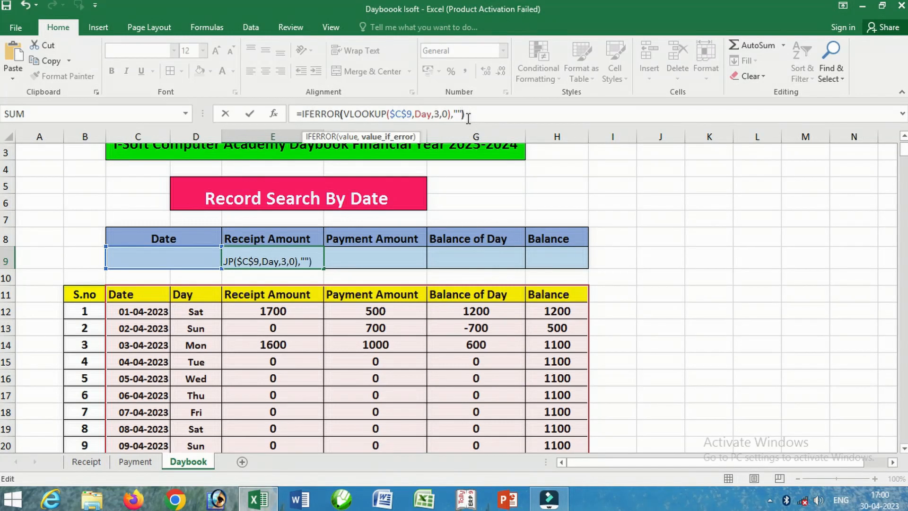
pyautogui.press('Return')
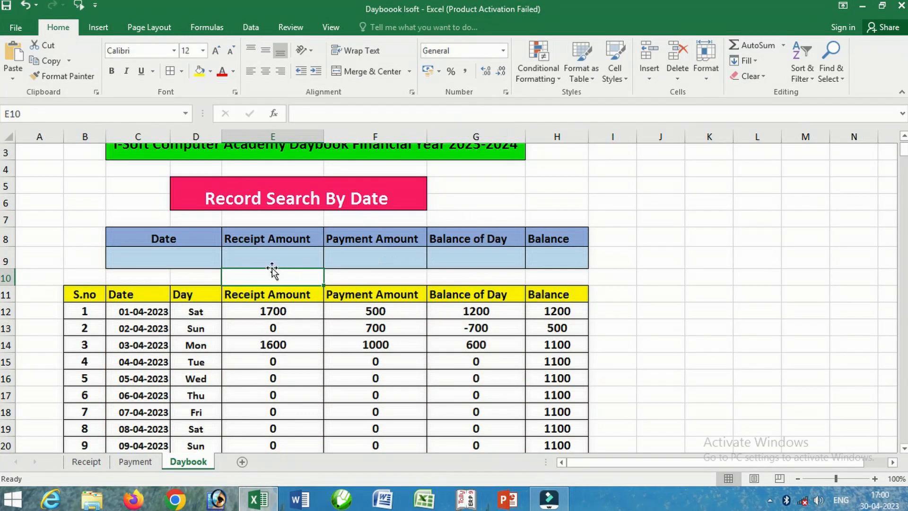
pyautogui.click(260, 254)
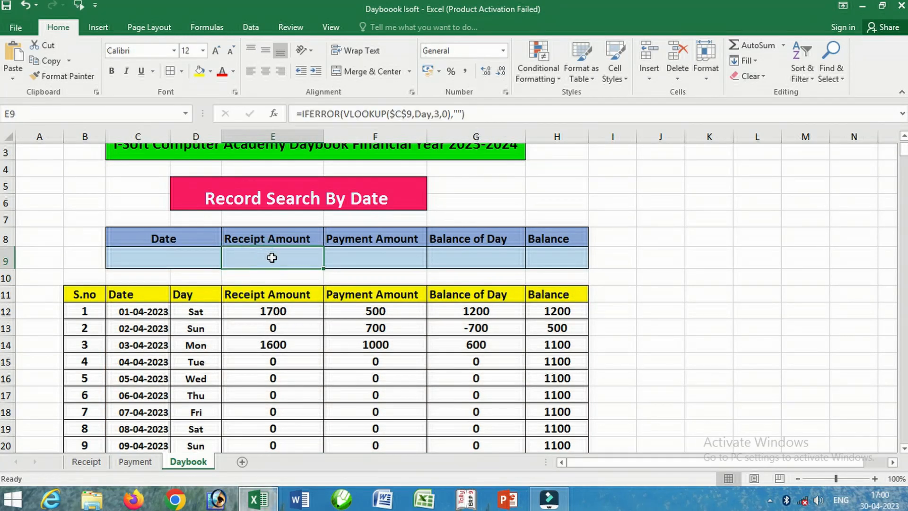
# Enter 1-4-2023 as the search date in C9 and compare the looked-up receipt amount with that date's daybook row.
pyautogui.click(181, 261)
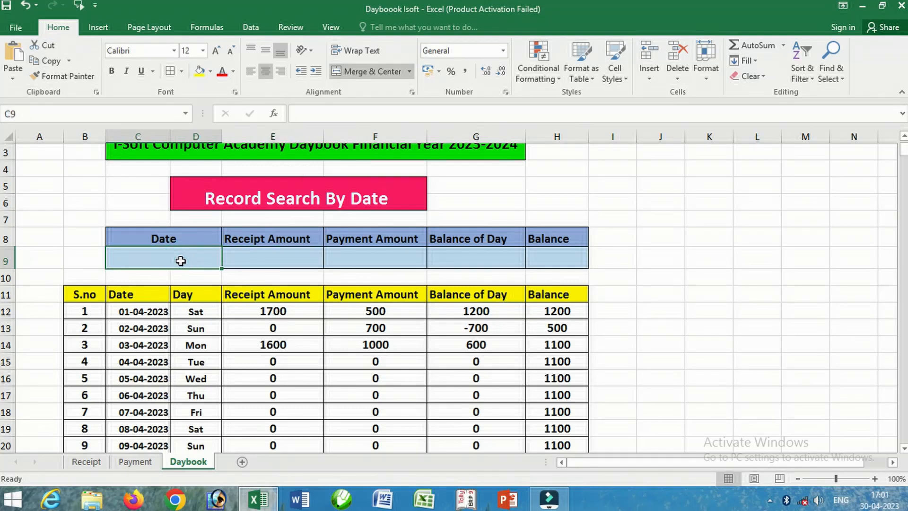
pyautogui.write('1')
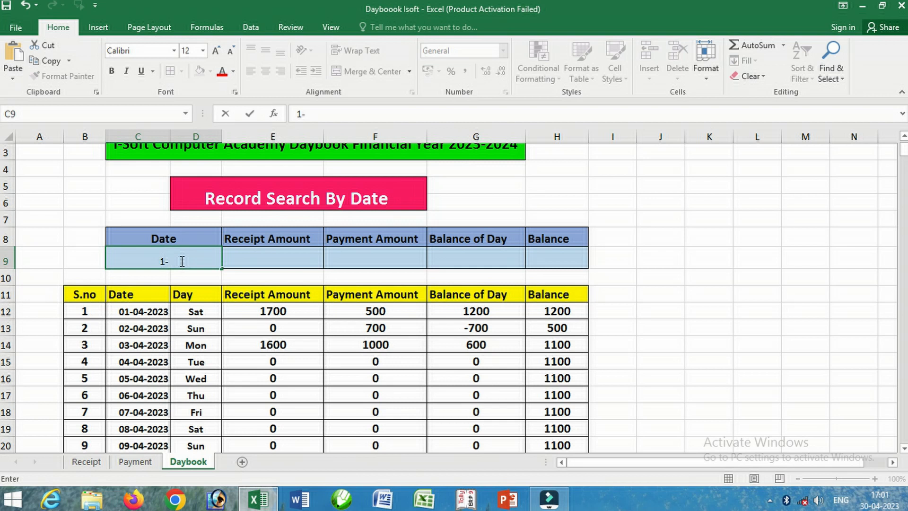
pyautogui.write('-4-2023')
pyautogui.press('Return')
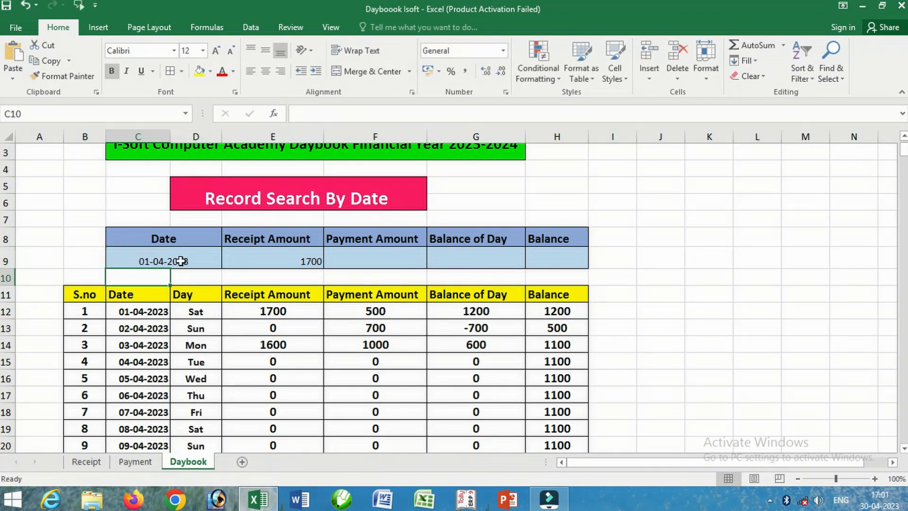
pyautogui.click(273, 260)
pyautogui.click(208, 261)
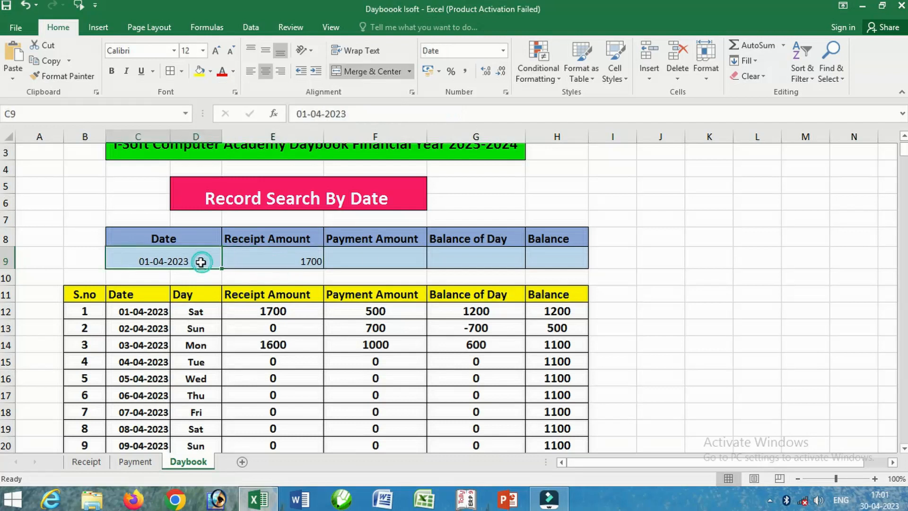
pyautogui.click(269, 311)
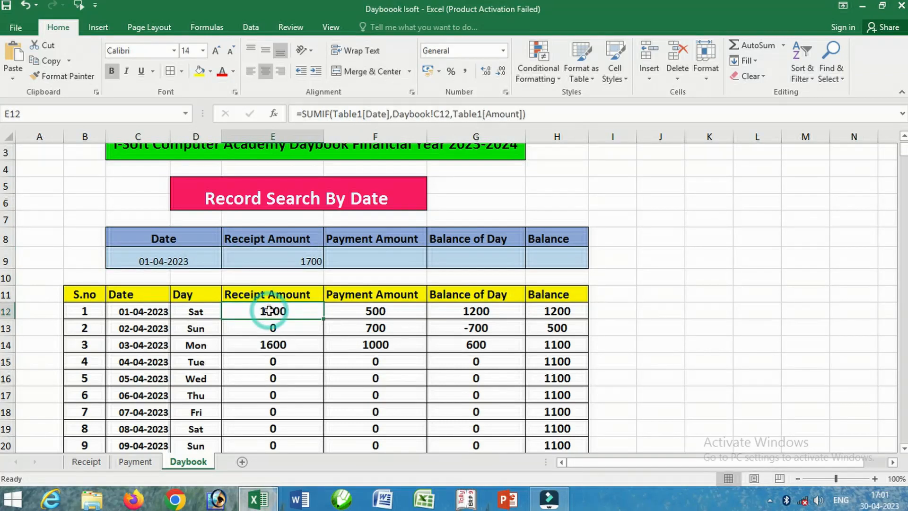
# Copy the Receipt Amount search formula from E9 into the Payment Amount, Balance of Day and Balance cells F9, G9 and H9.
pyautogui.click(291, 262)
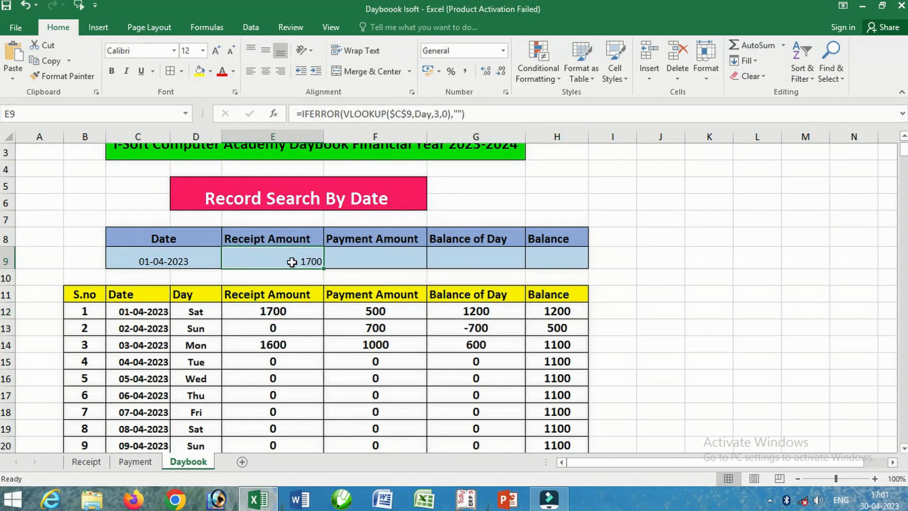
pyautogui.hotkey('ctrl', 'c')
pyautogui.click(384, 259)
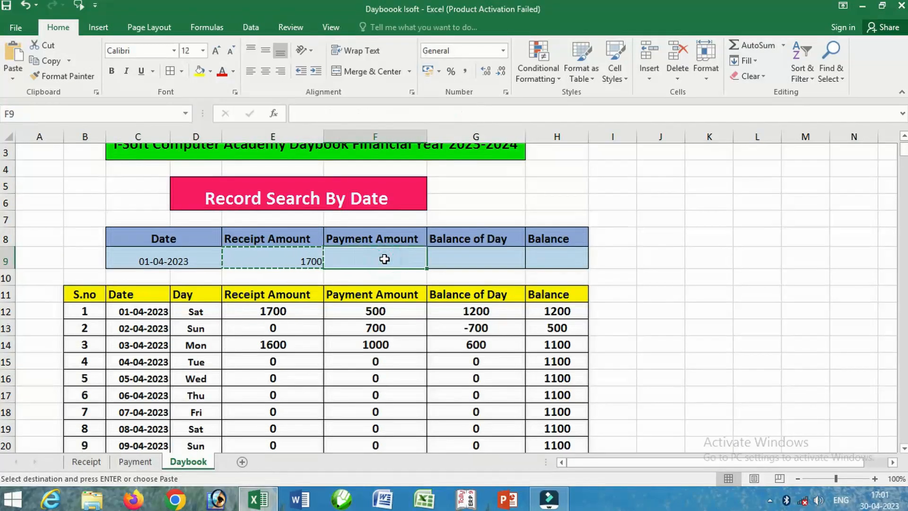
pyautogui.hotkey('ctrl', 'v')
pyautogui.click(472, 260)
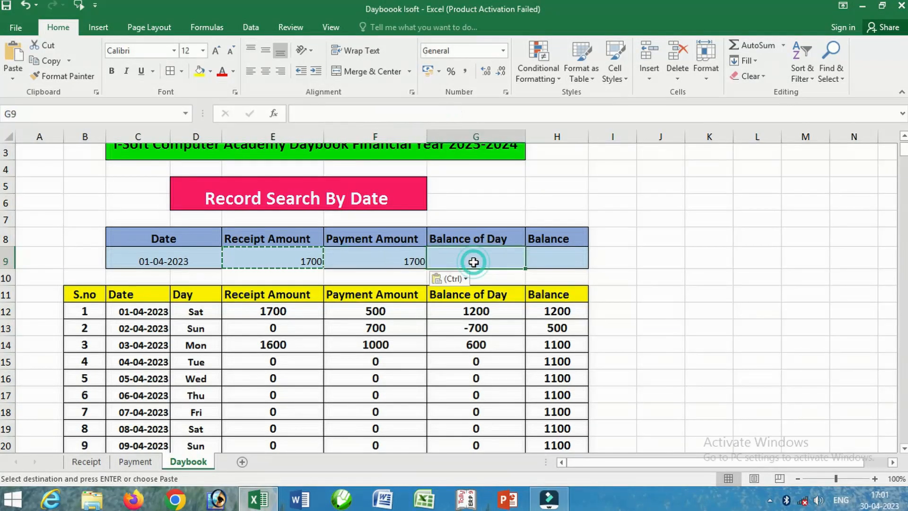
pyautogui.hotkey('ctrl', 'v')
pyautogui.click(554, 258)
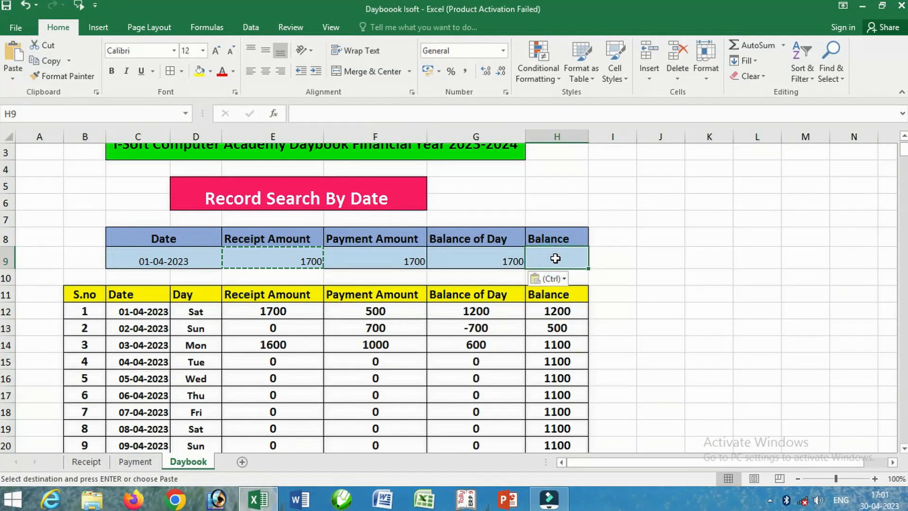
pyautogui.hotkey('ctrl', 'v')
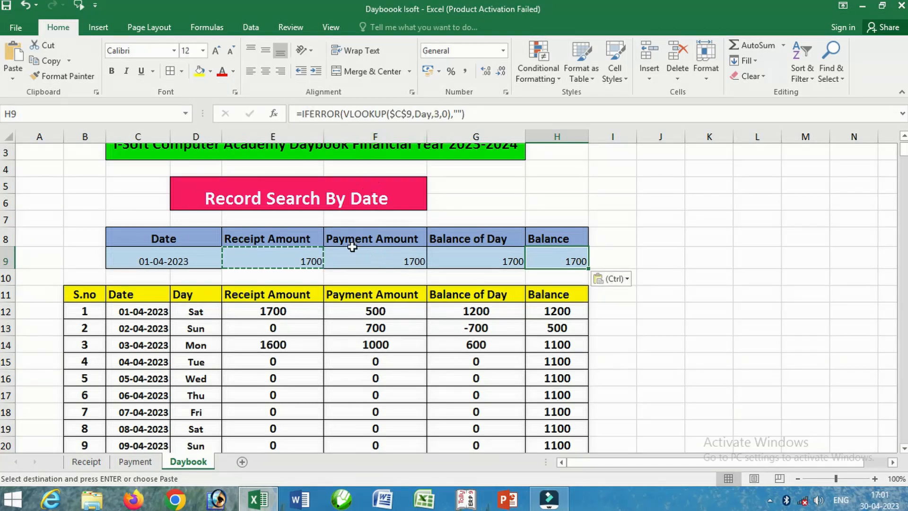
pyautogui.click(356, 262)
pyautogui.press('Escape')
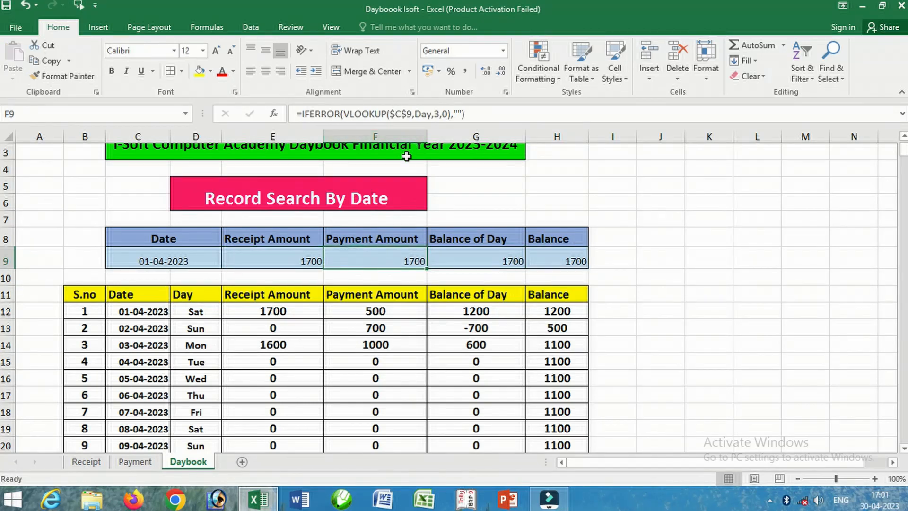
# Set the VLOOKUP column index to 4 in the Payment Amount search cell F9.
pyautogui.click(379, 259)
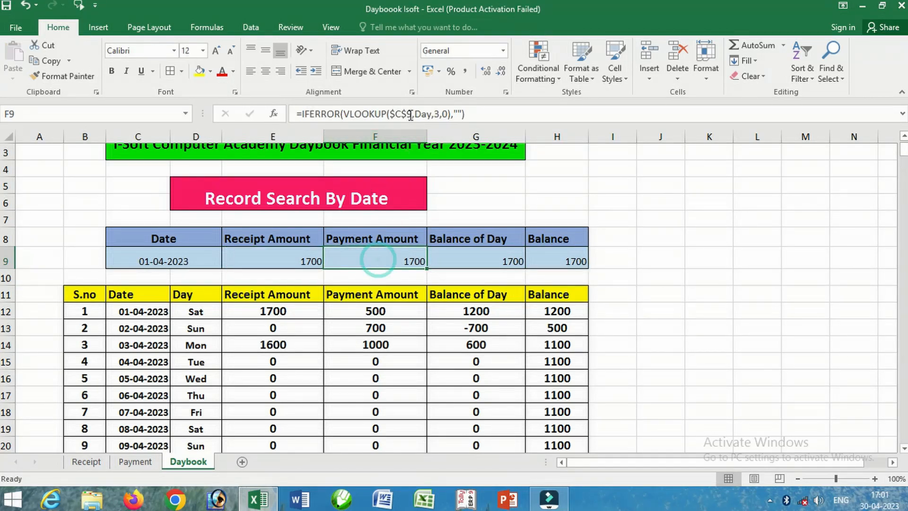
pyautogui.click(440, 115)
pyautogui.press('BackSpace')
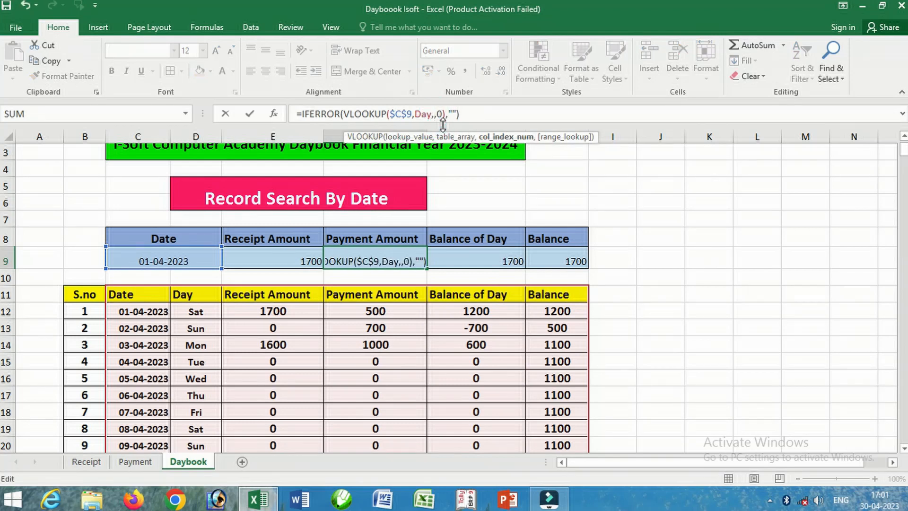
pyautogui.write('4')
pyautogui.press('Return')
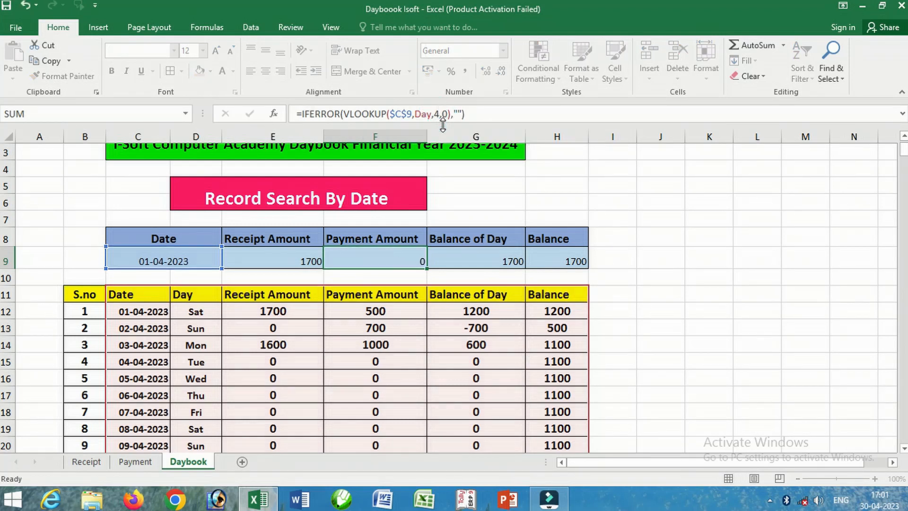
# Set the VLOOKUP column index to 5 in the Balance of Day search cell G9.
pyautogui.click(499, 265)
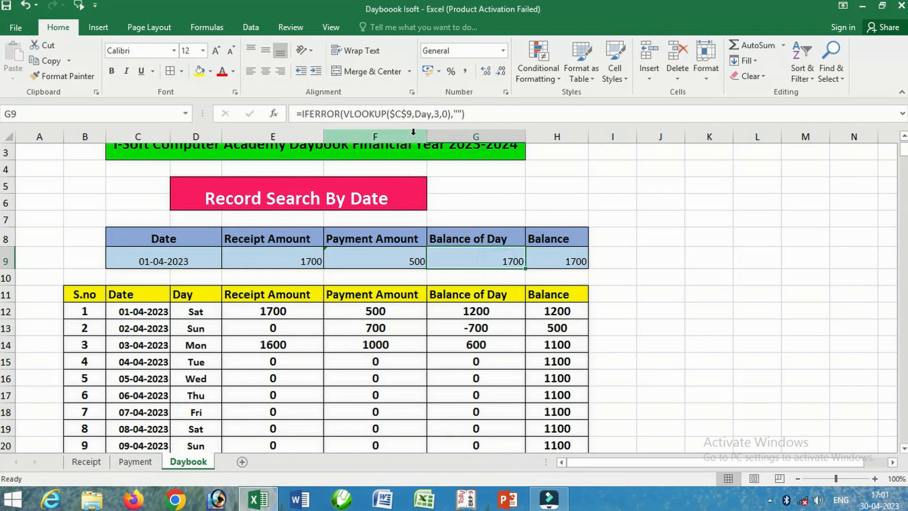
pyautogui.click(440, 114)
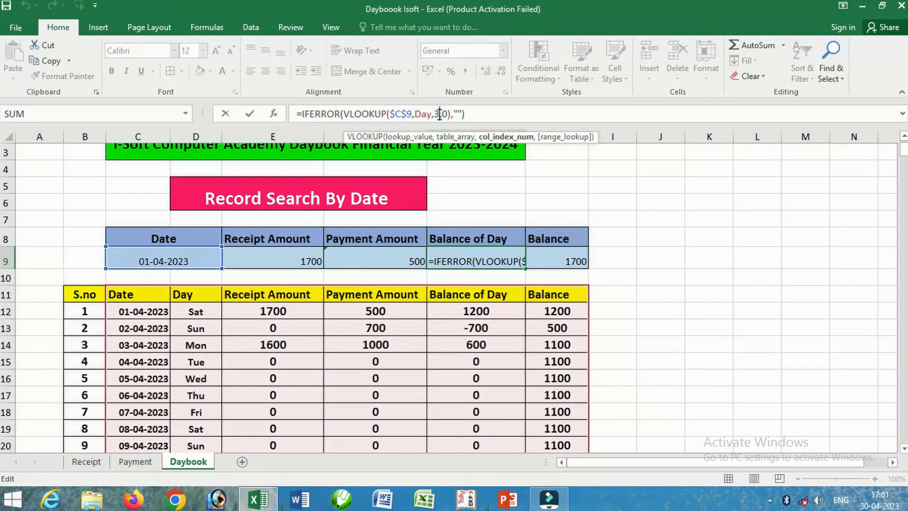
pyautogui.press('BackSpace')
pyautogui.write('5')
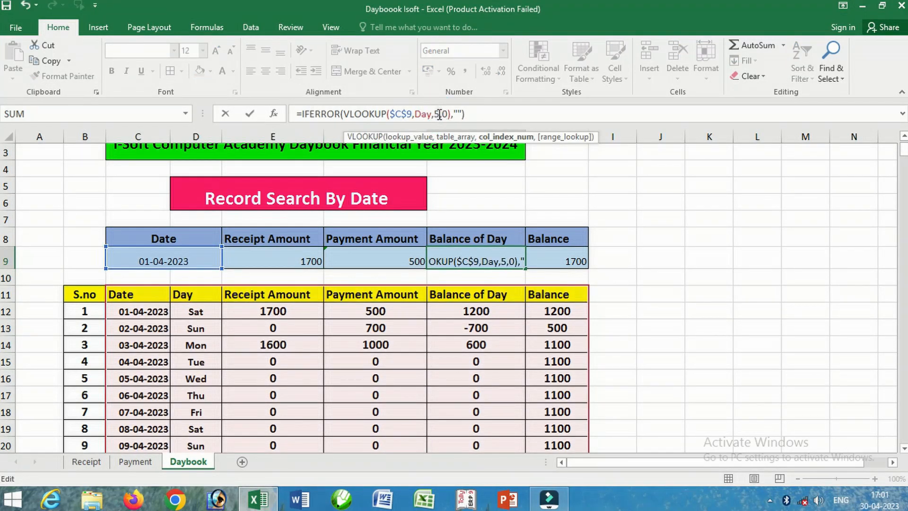
pyautogui.press('Return')
# Set the VLOOKUP column index to 6 in the Balance search cell H9.
pyautogui.click(564, 262)
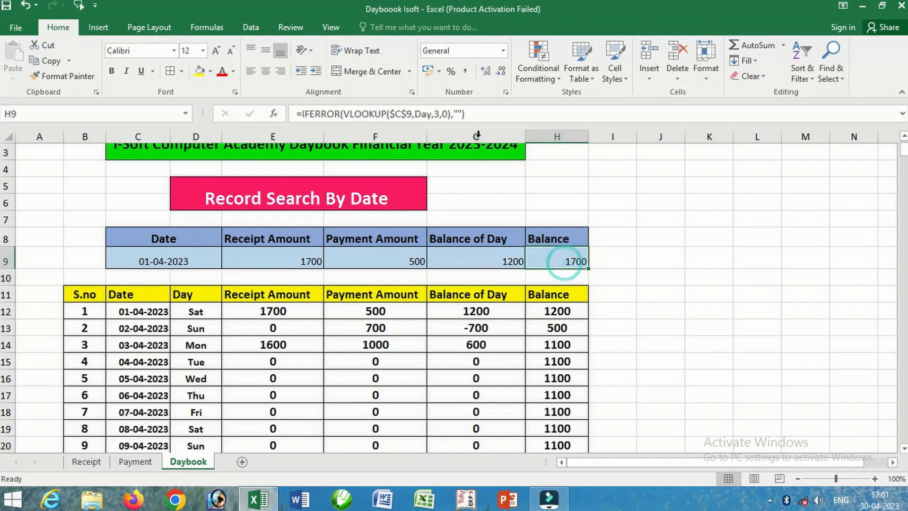
pyautogui.click(446, 113)
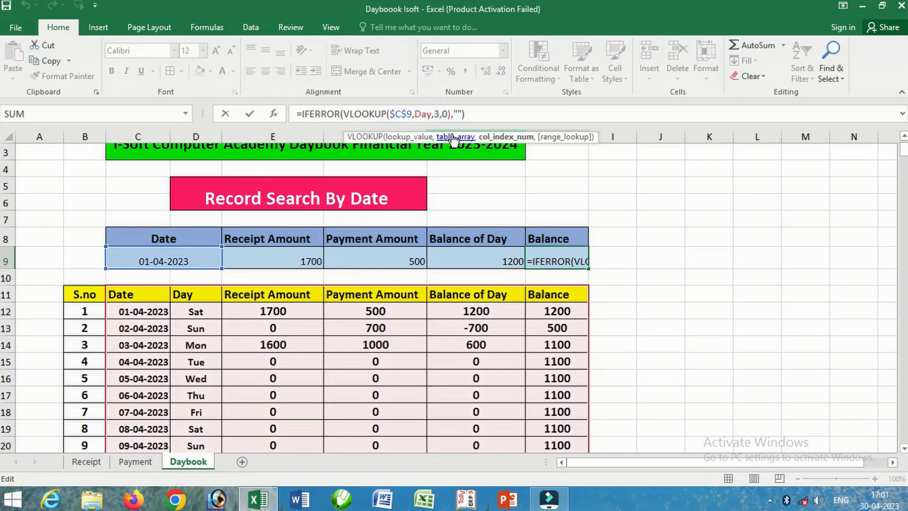
pyautogui.press('BackSpace')
pyautogui.write('6')
pyautogui.press('Return')
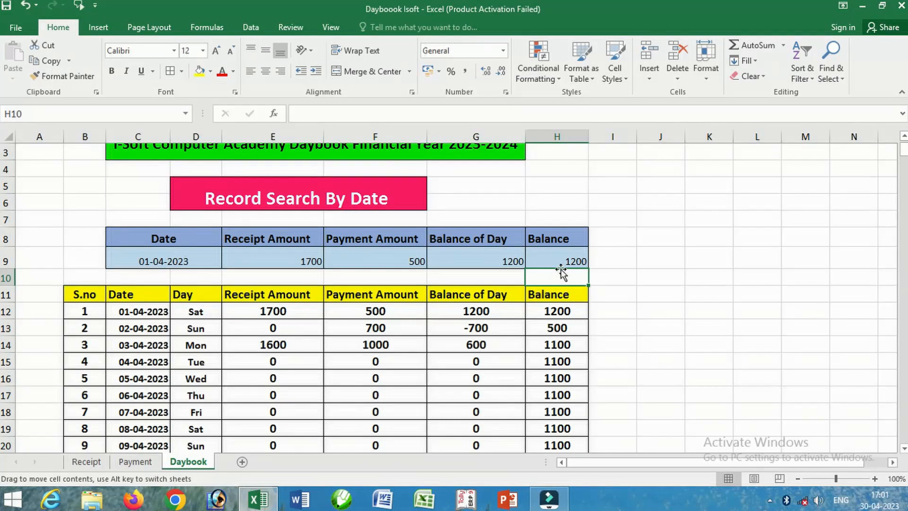
# Format the search result row C9:H9 as bold 14 pt text, centred horizontally and vertically.
pyautogui.moveTo(141, 259); pyautogui.dragTo(538, 258)
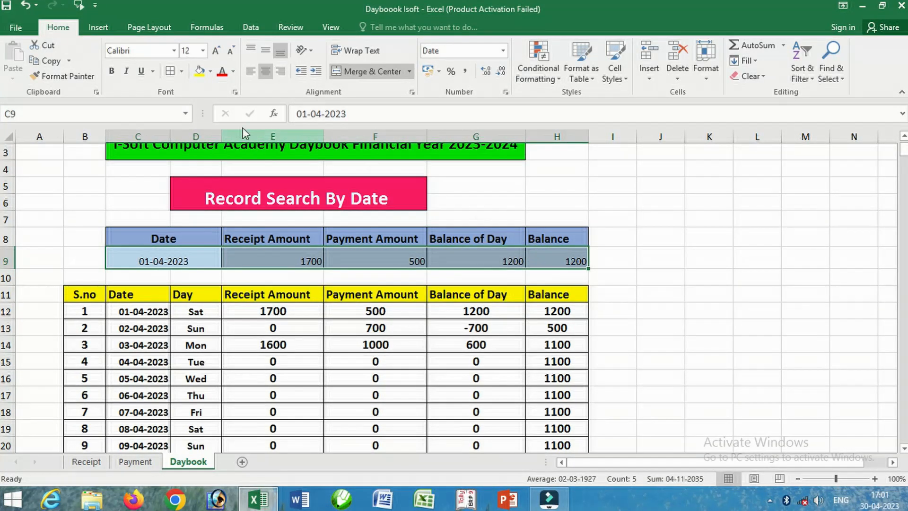
pyautogui.click(264, 70)
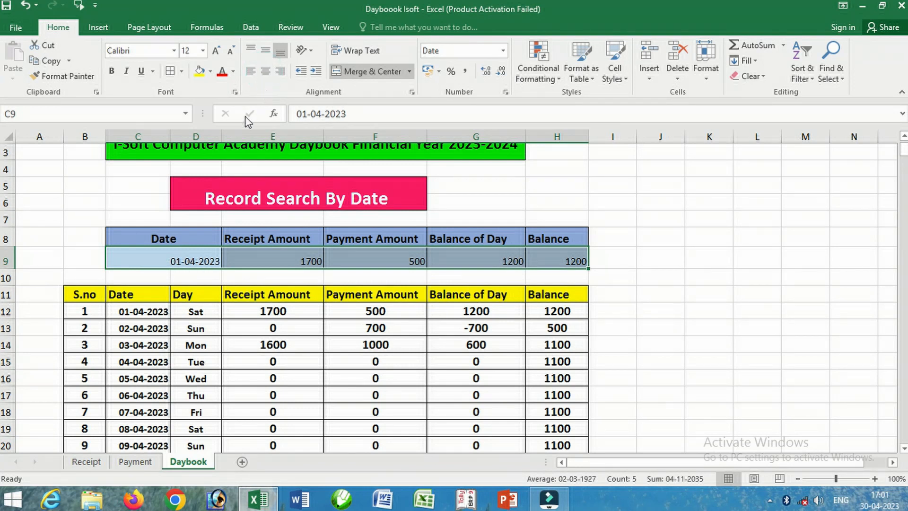
pyautogui.click(112, 70)
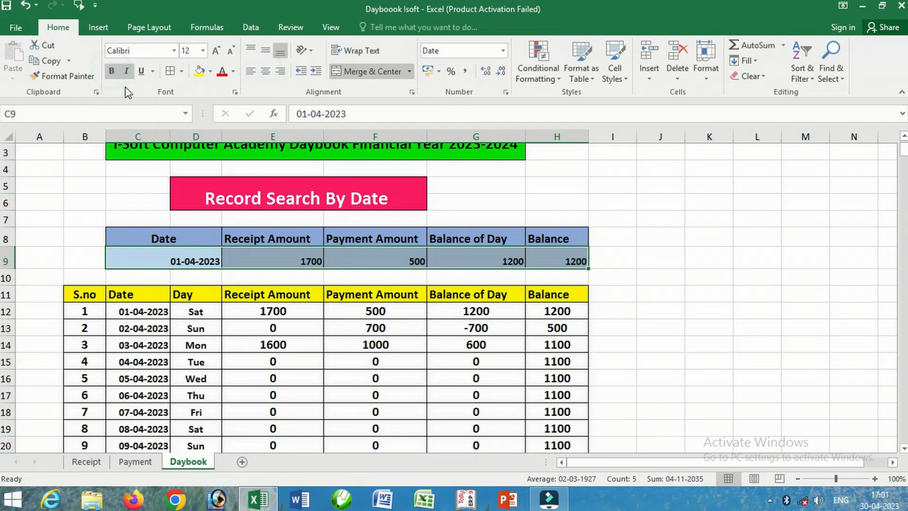
pyautogui.click(216, 50)
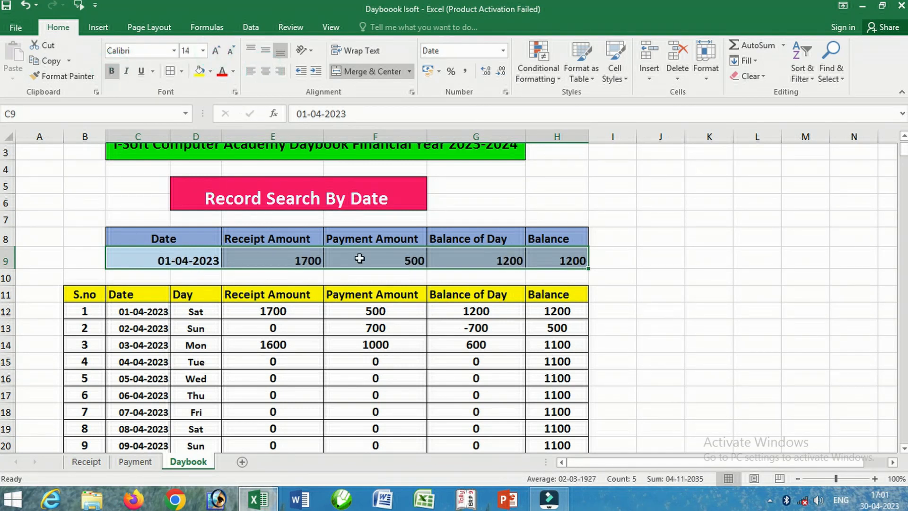
pyautogui.click(265, 50)
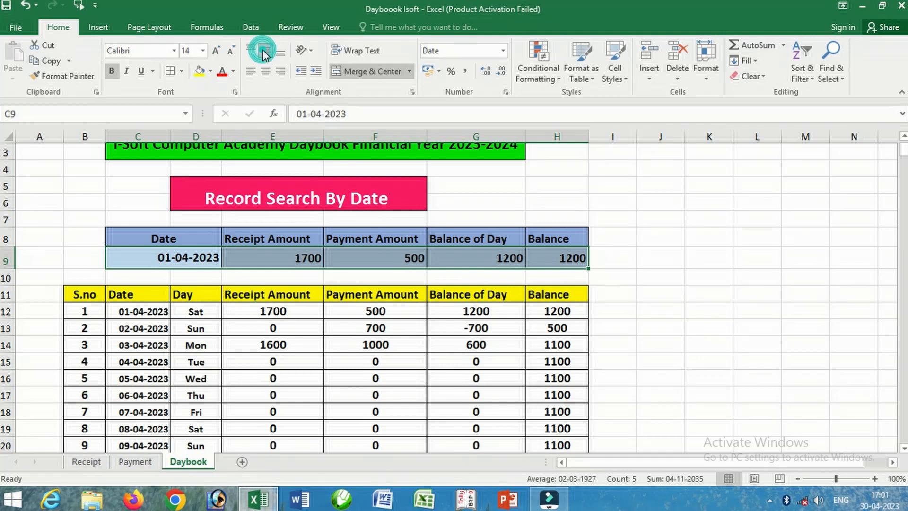
pyautogui.click(266, 71)
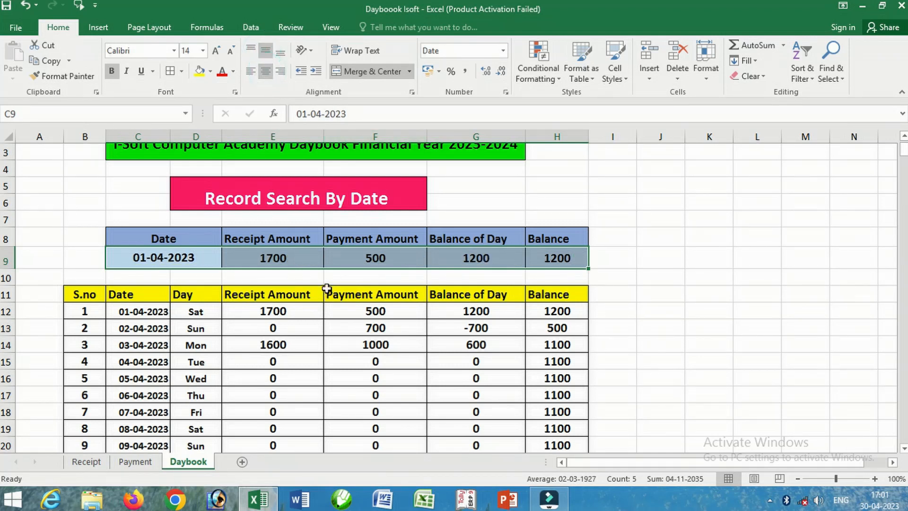
# Check the Payment Amount, Balance of Day and Balance search formulas in F9, G9 and H9 against the daybook's first row.
pyautogui.click(339, 312)
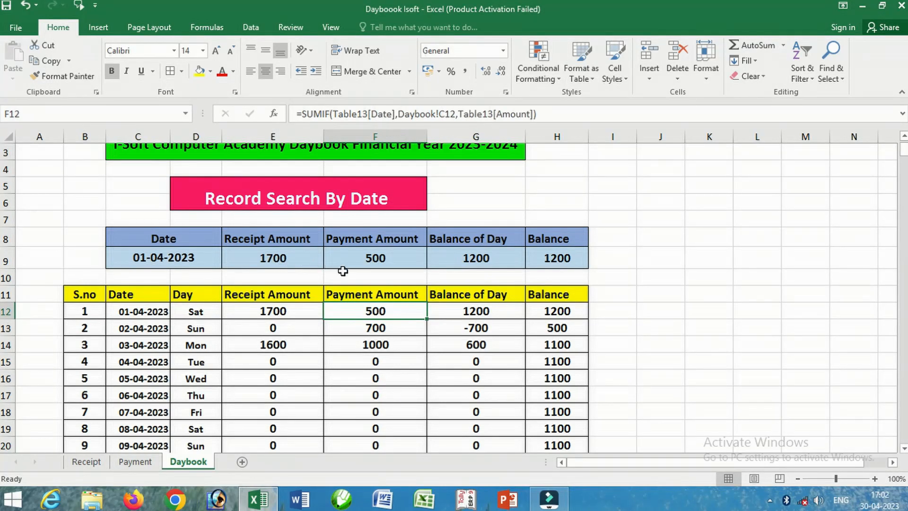
pyautogui.click(362, 265)
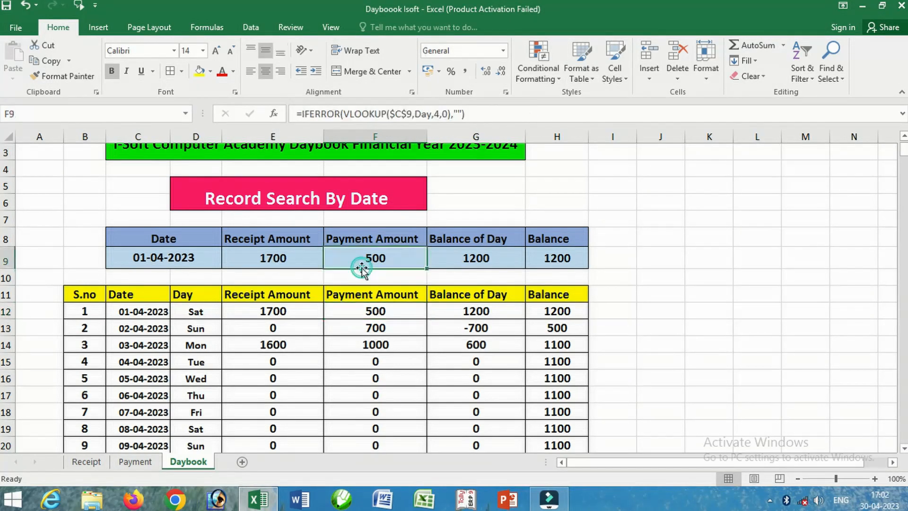
pyautogui.click(461, 263)
pyautogui.click(551, 268)
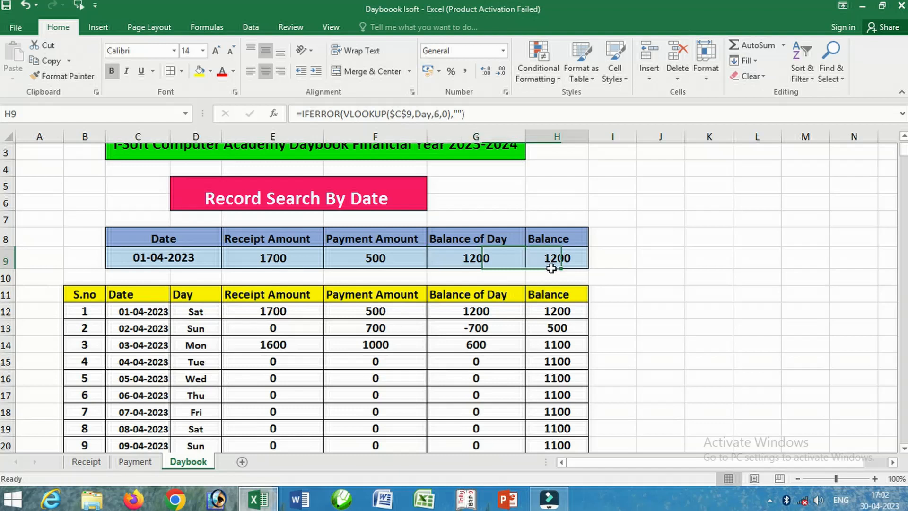